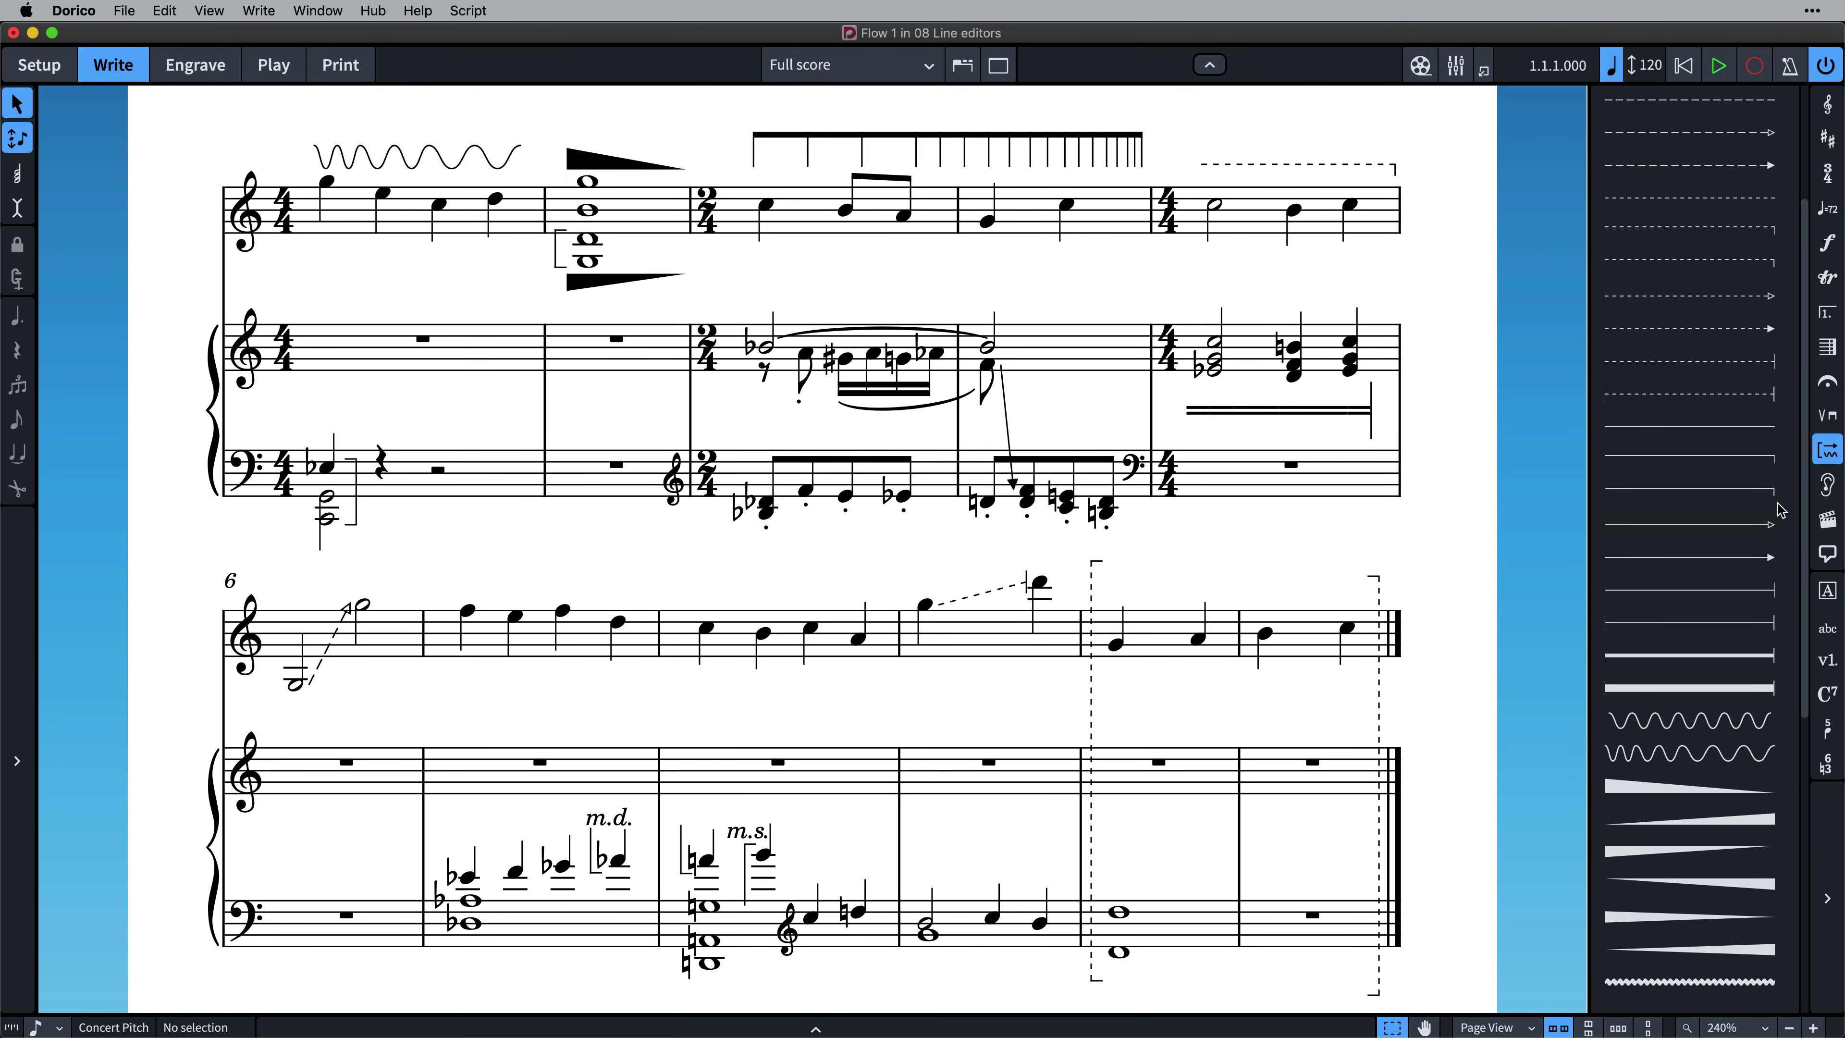
Step: Add a line over bar 7's four top-staff notes, labelled with the text 'dies irae'
{"action": "mouse_move", "coordinate": [1803, 496]}
{"action": "left_mouse_down"}
{"action": "mouse_move", "coordinate": [1800, 768]}
{"action": "mouse_move", "coordinate": [1802, 528]}
{"action": "left_mouse_up"}
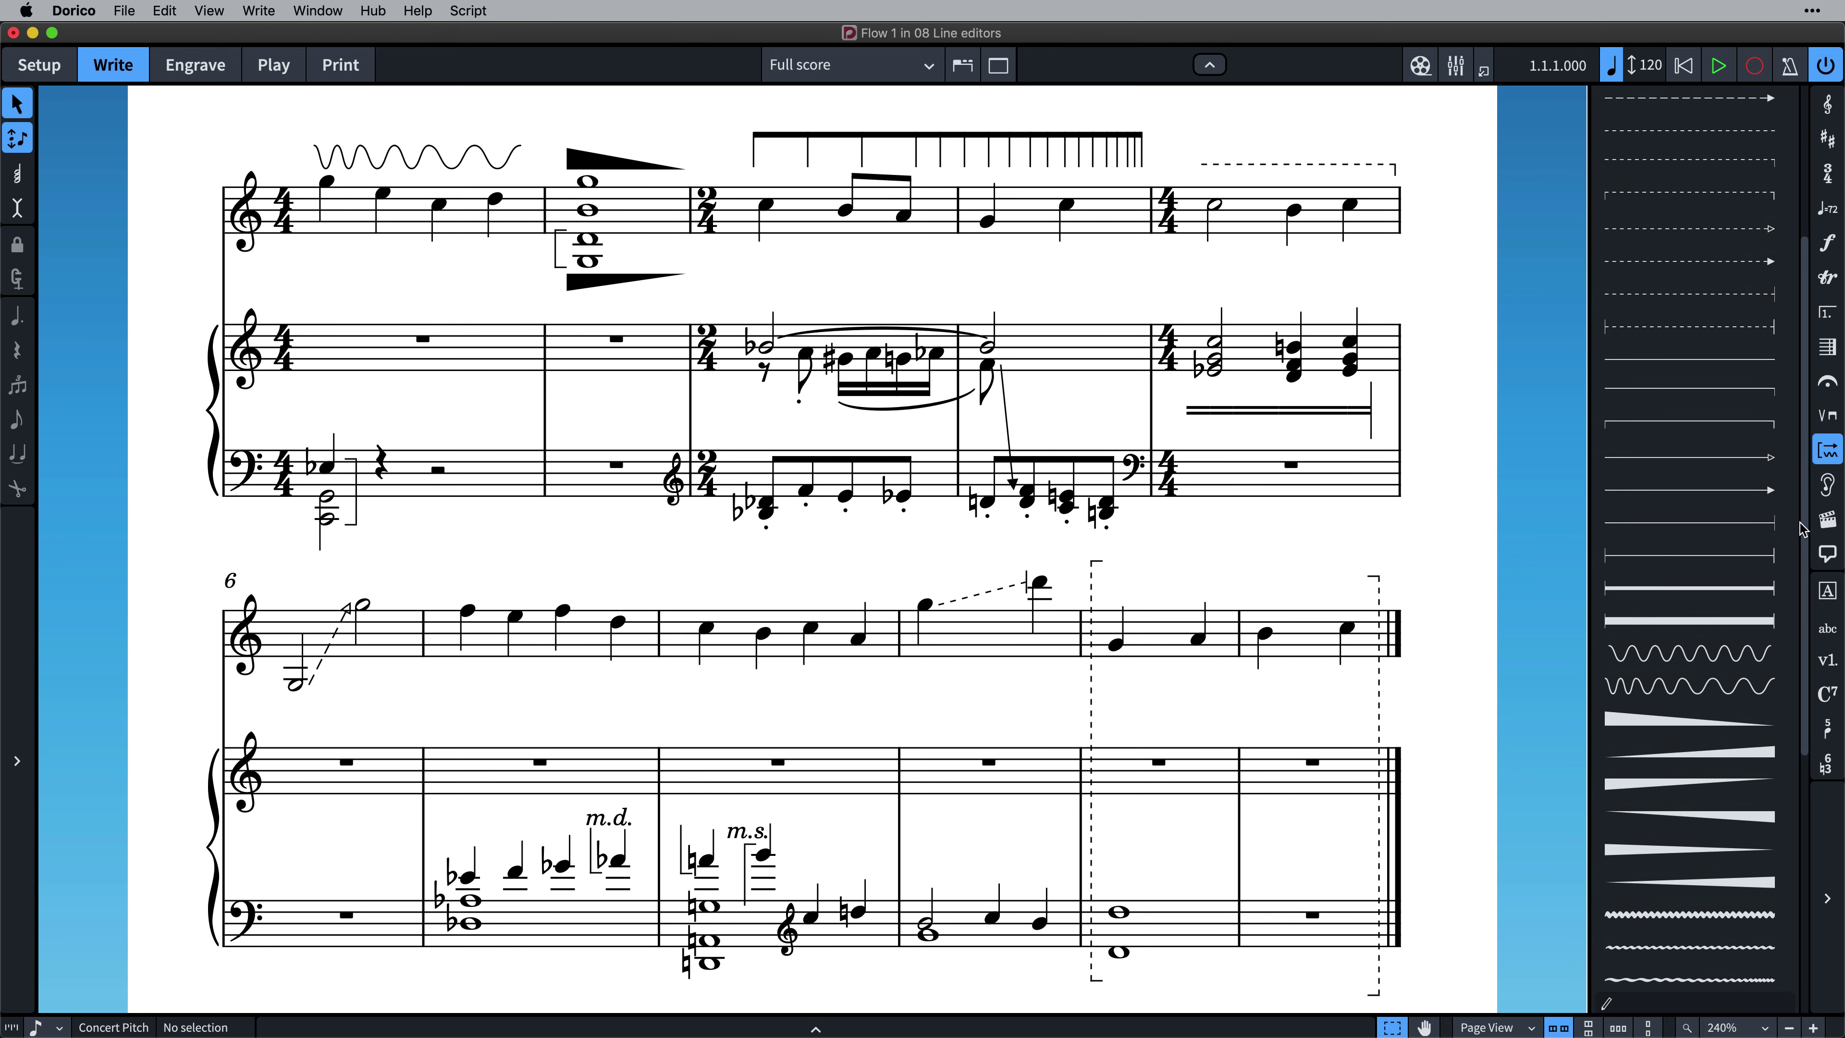
{"action": "left_click", "coordinate": [535, 648]}
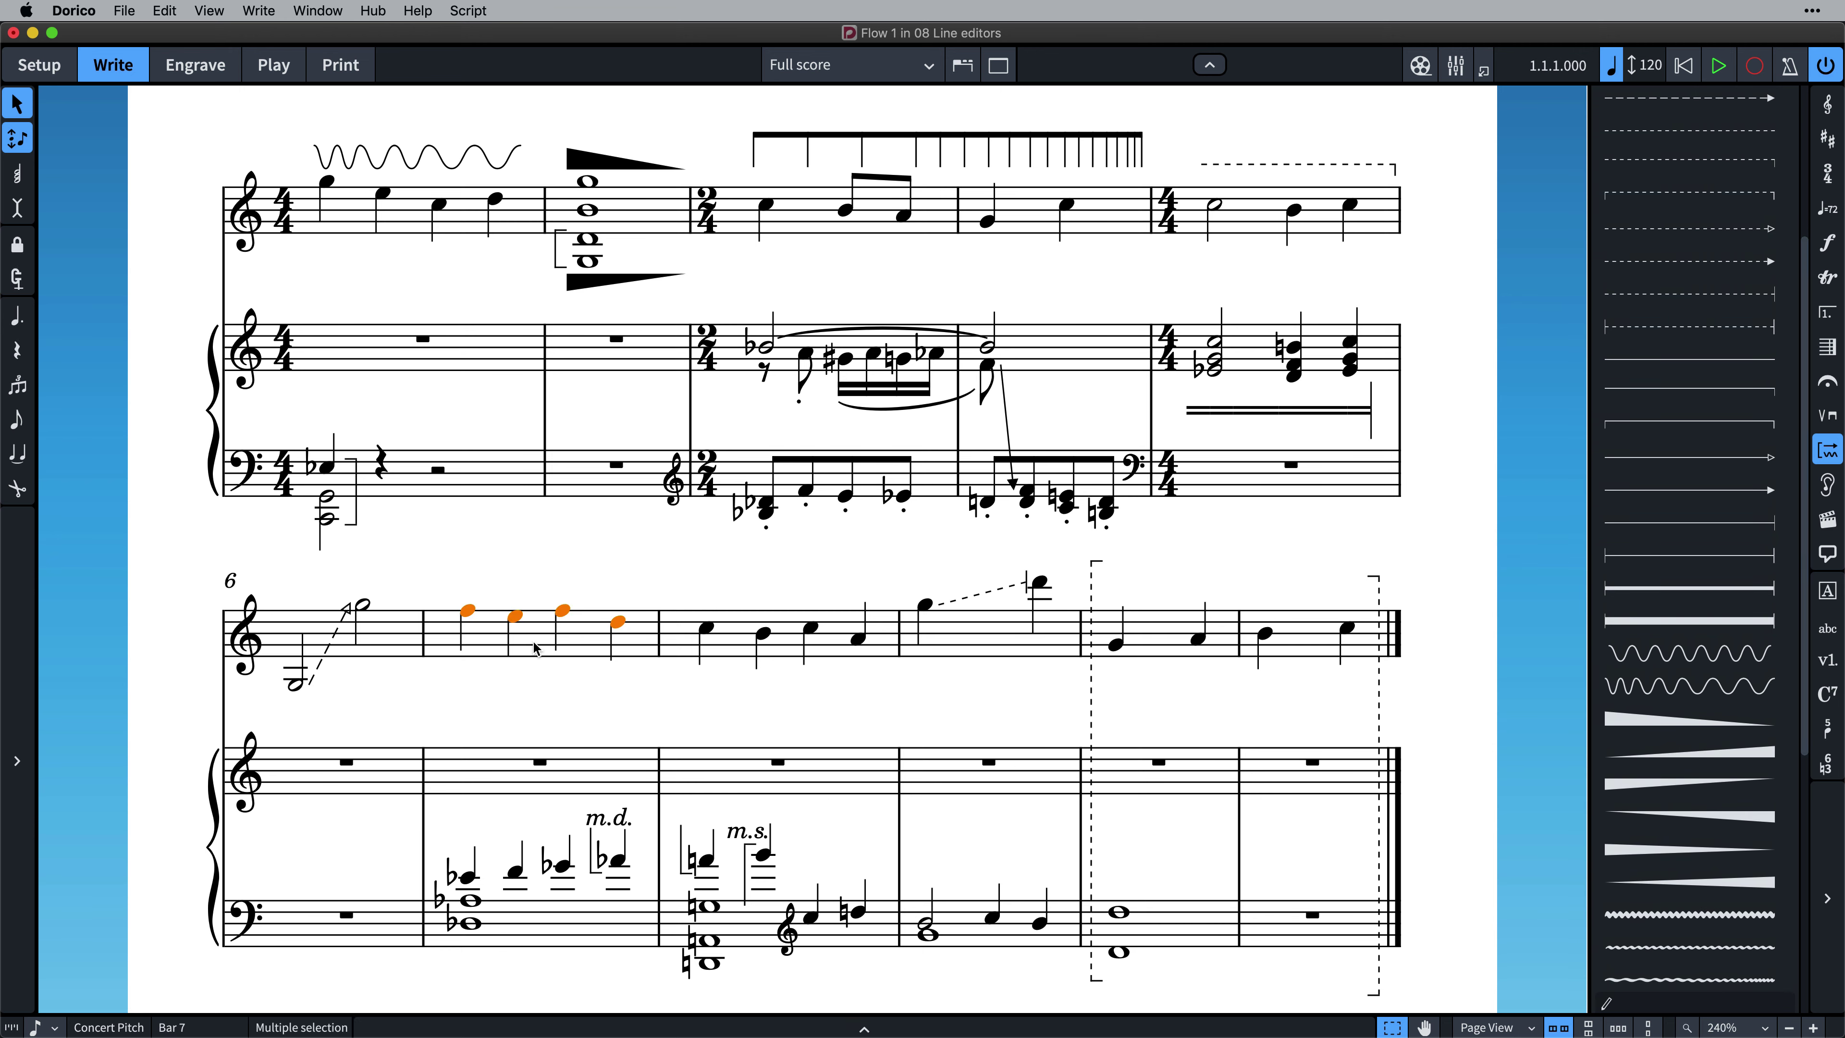
{"action": "left_click", "coordinate": [1664, 427]}
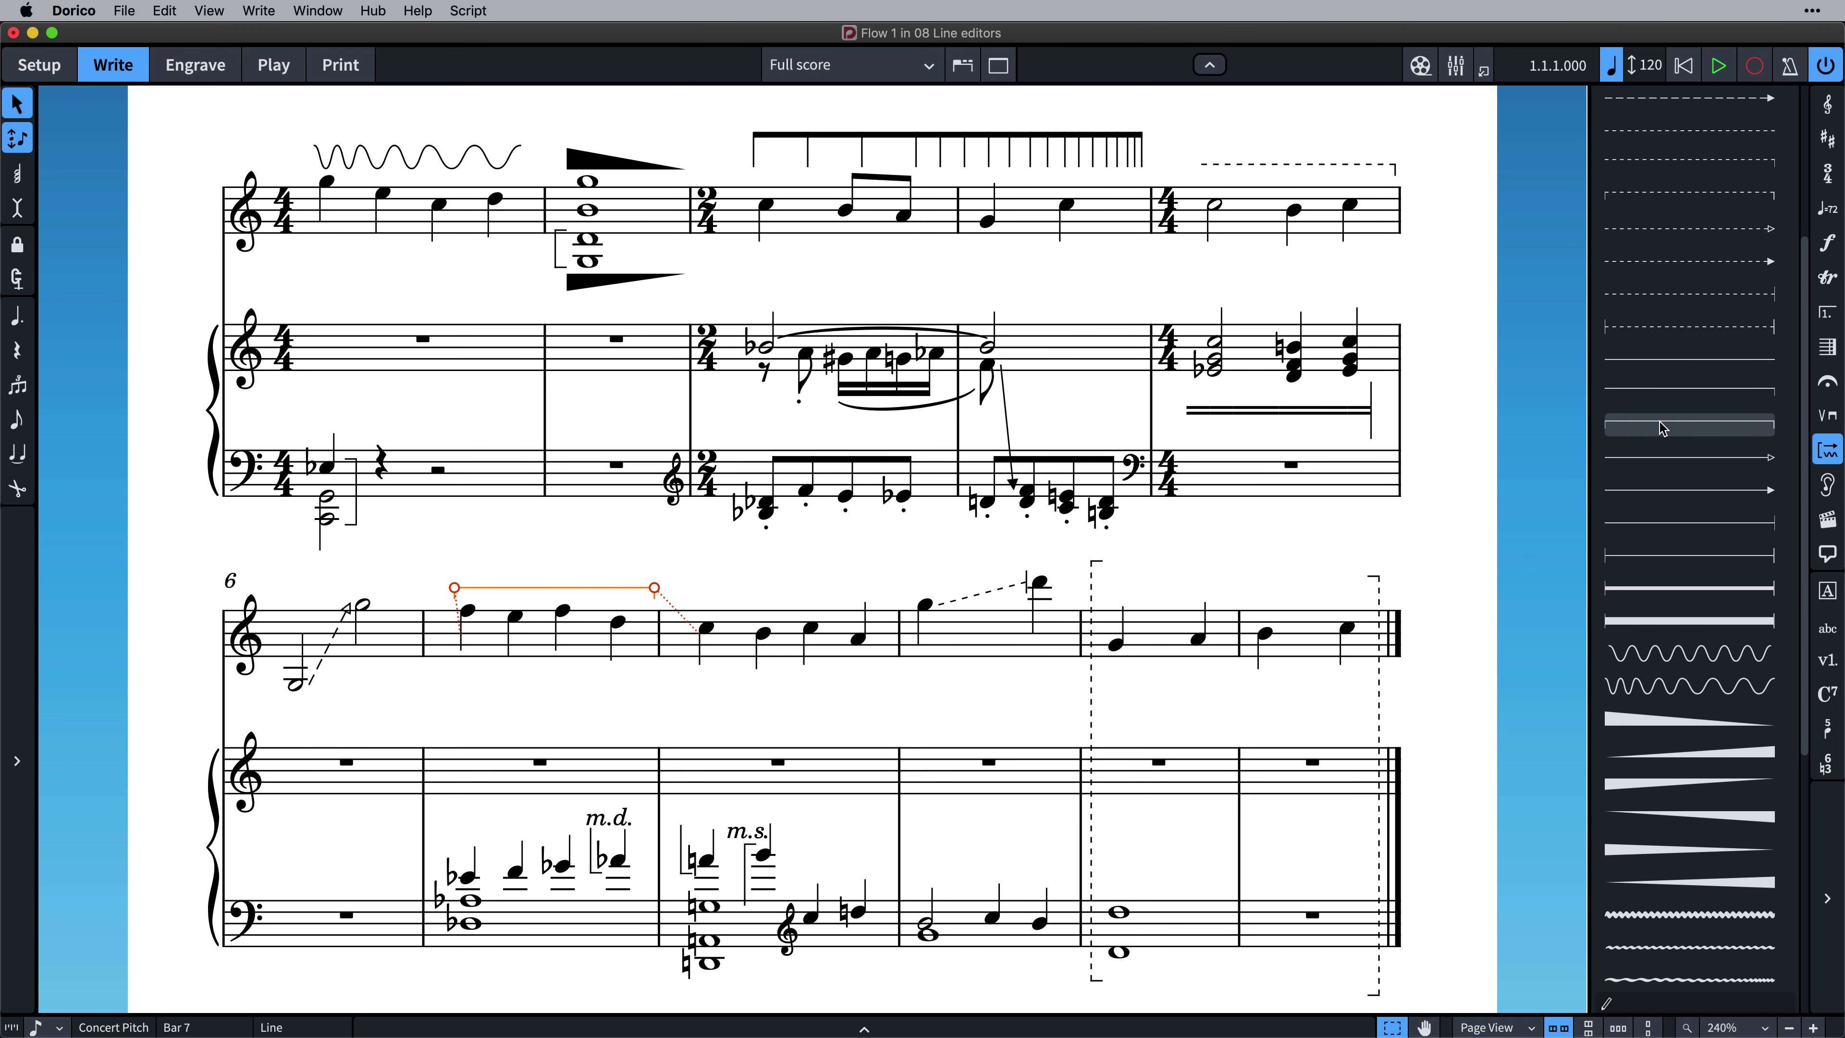
{"action": "left_click", "coordinate": [865, 1021]}
{"action": "left_click", "coordinate": [523, 981]}
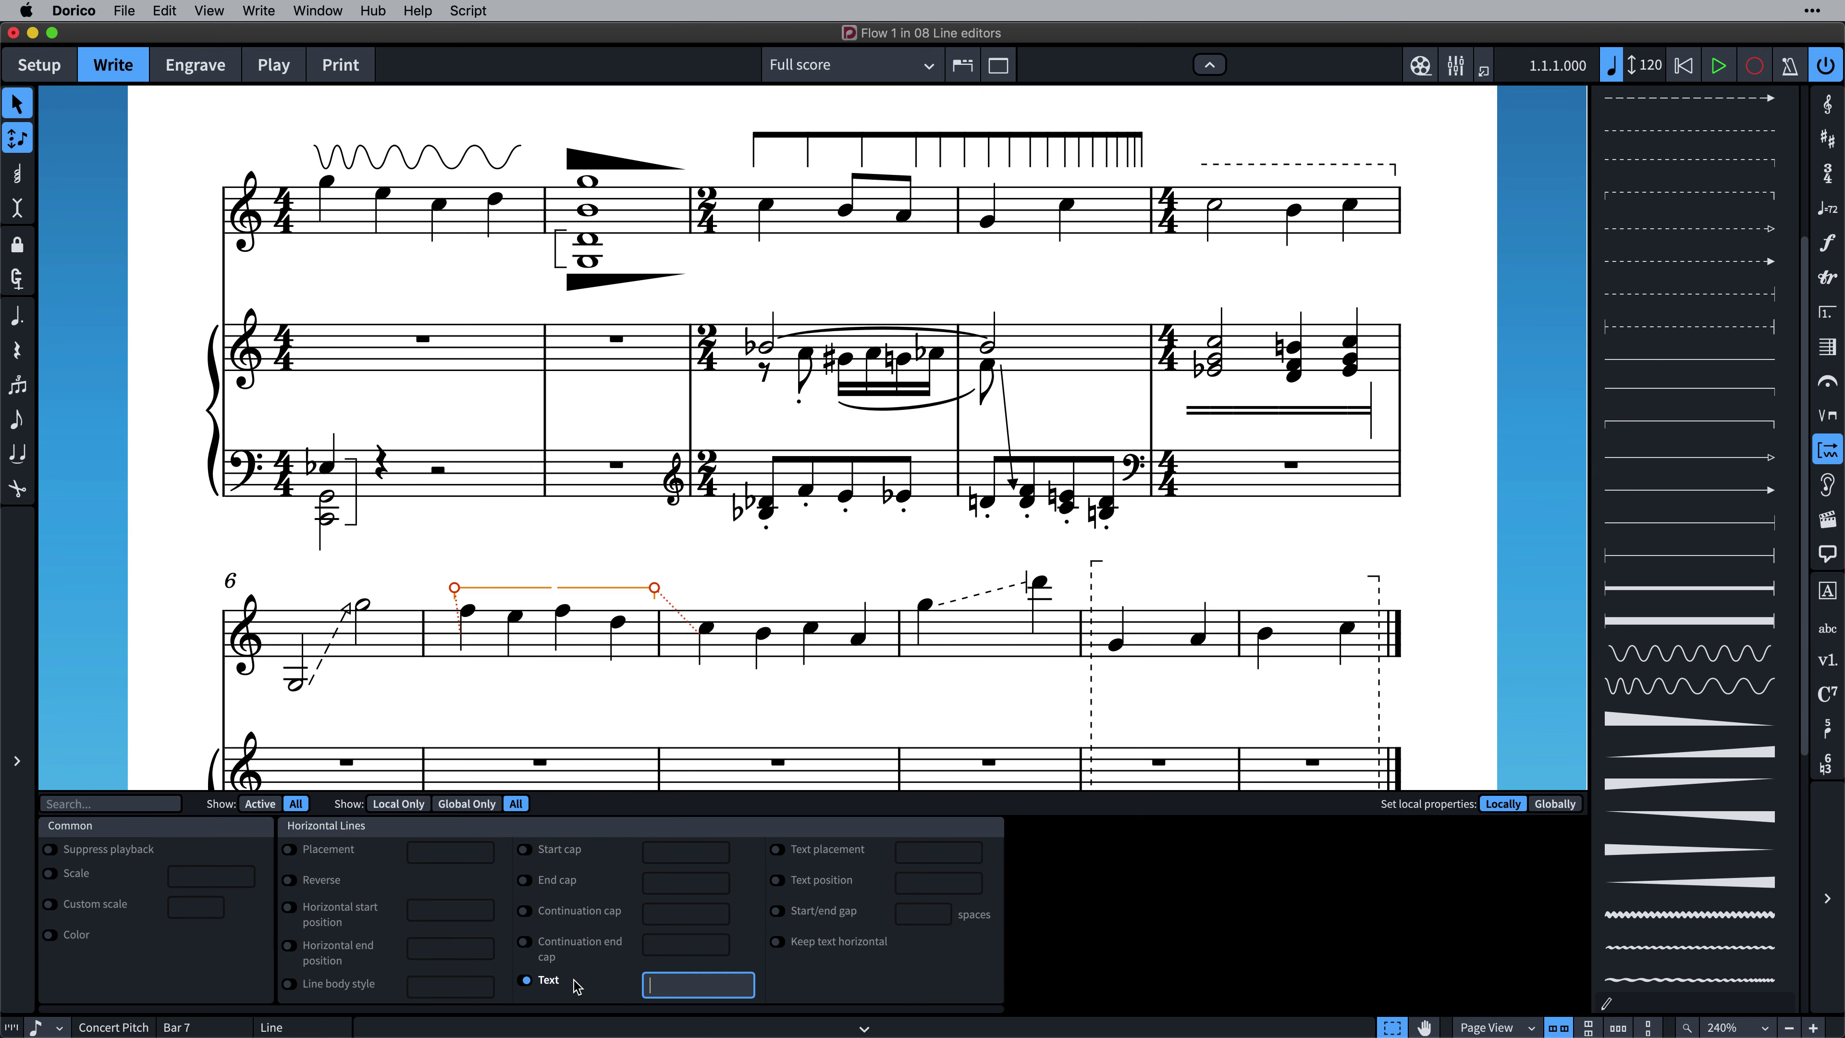
{"action": "key", "text": "Return"}
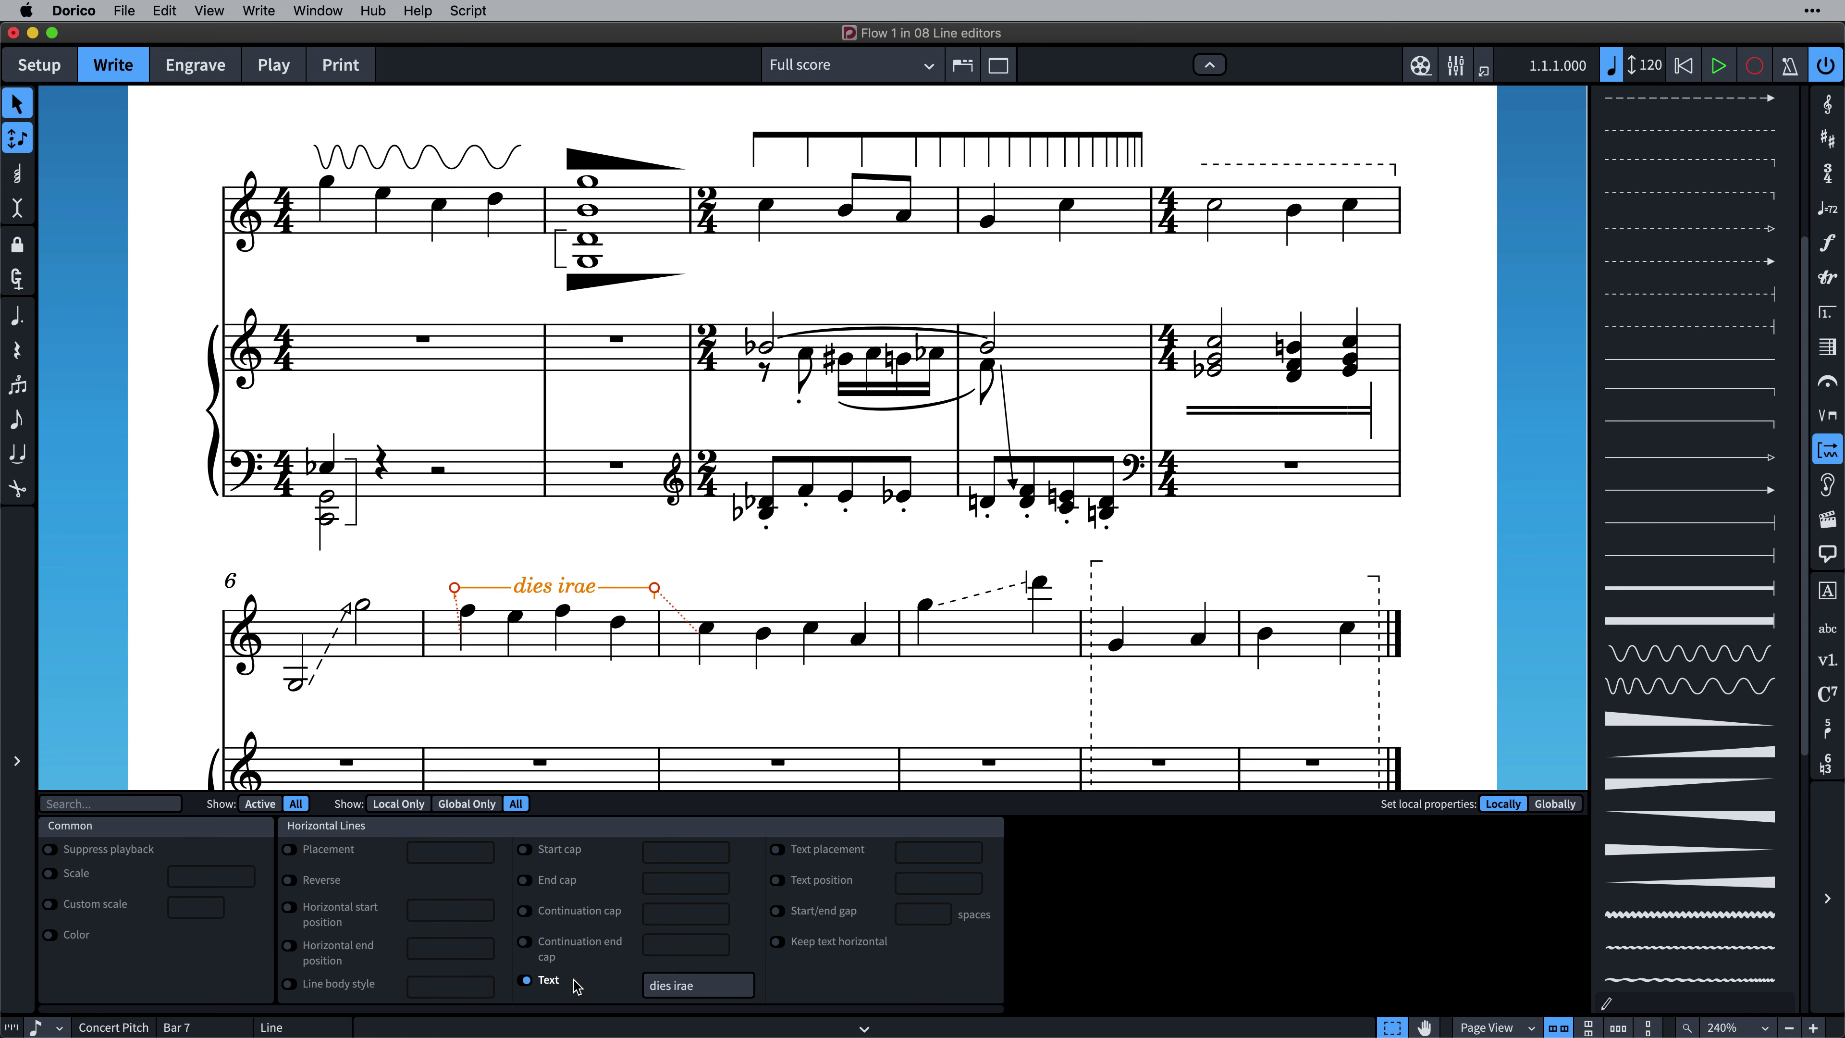
{"action": "left_click", "coordinate": [603, 1027]}
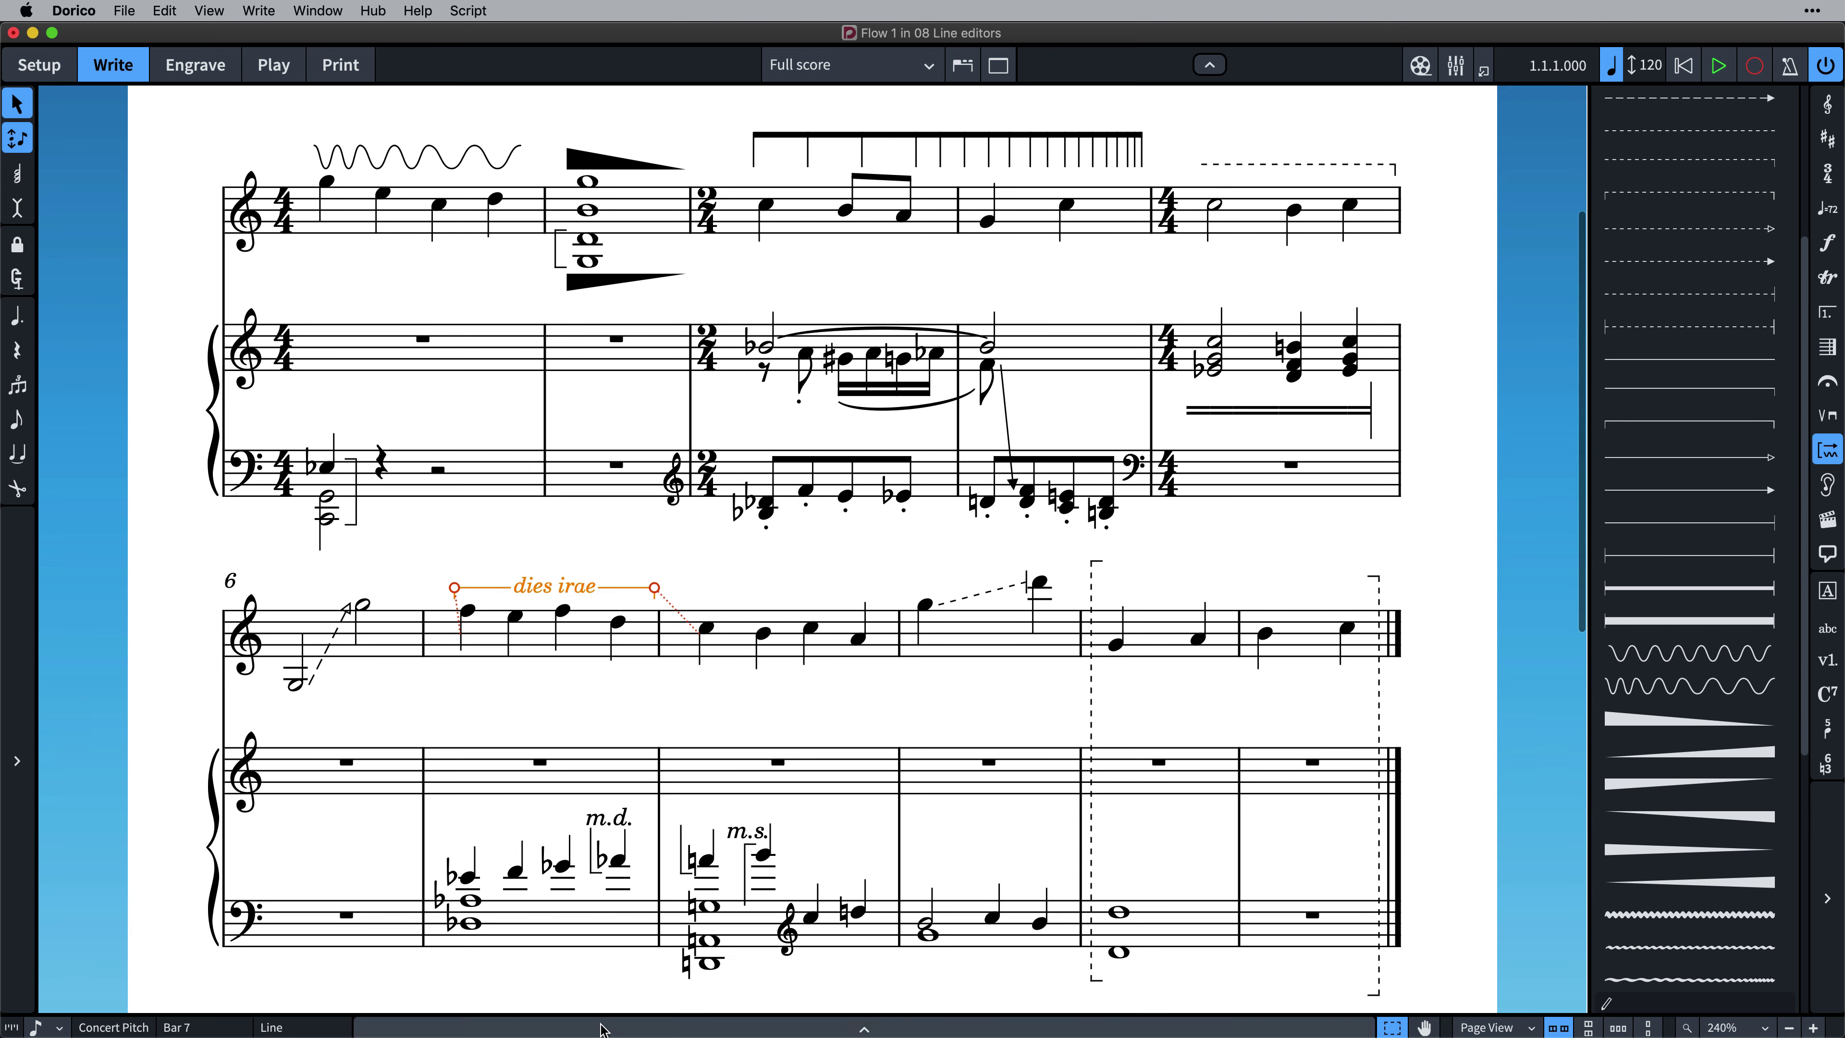
Step: Deselect the line, switch to Engrave mode and open Engrave > Lines to edit line styles
{"action": "left_click", "coordinate": [602, 699]}
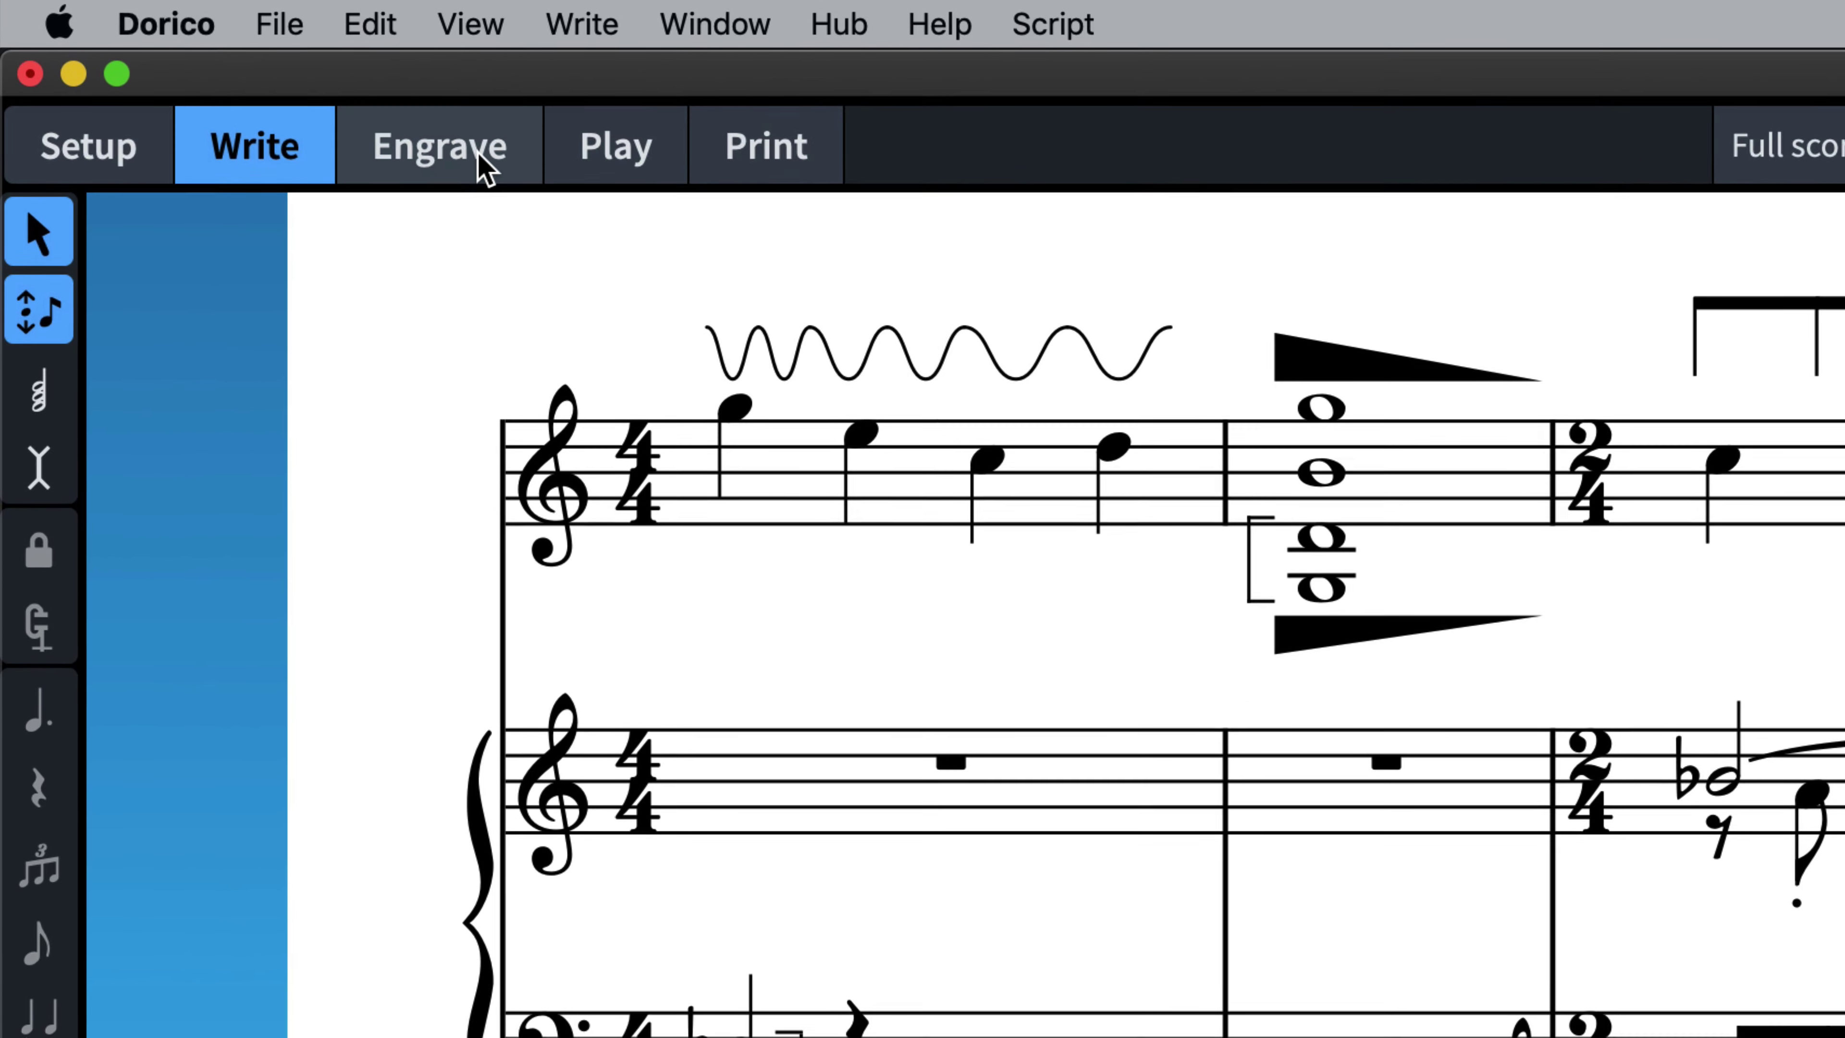
{"action": "left_click", "coordinate": [387, 124]}
{"action": "left_click", "coordinate": [602, 24]}
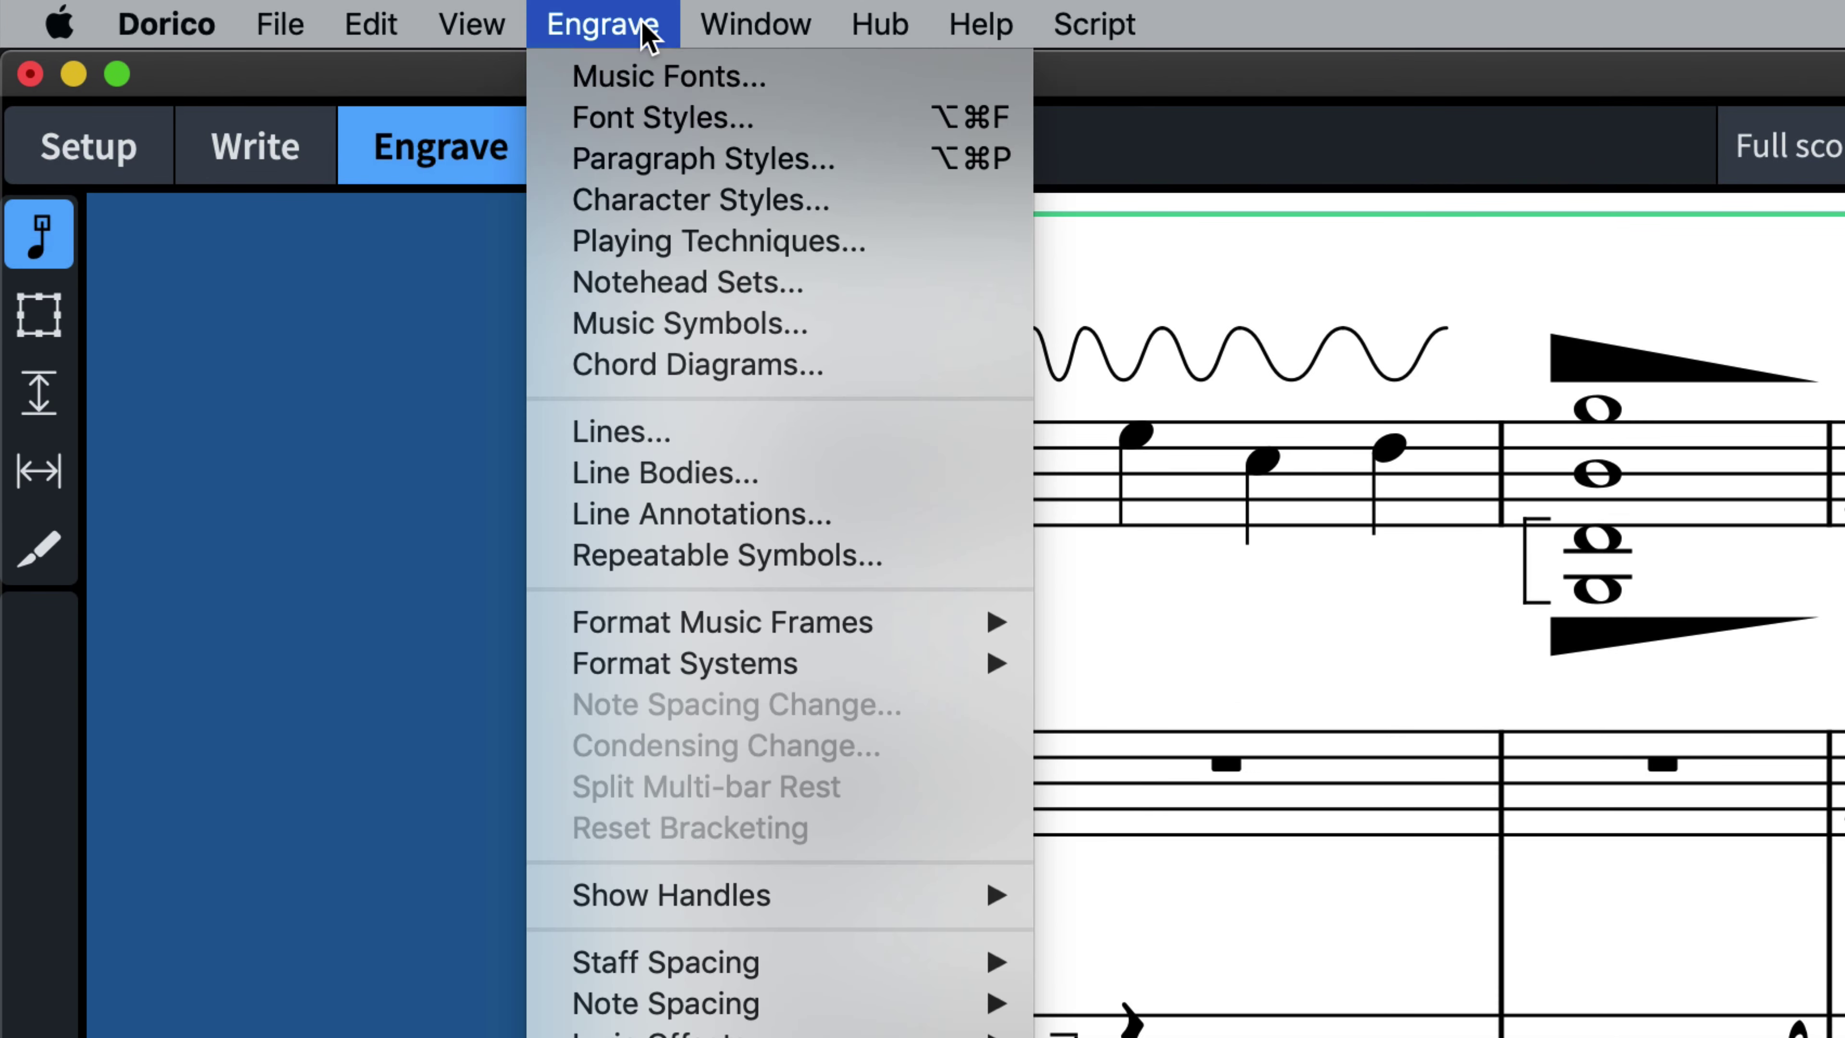
{"action": "left_click", "coordinate": [877, 436]}
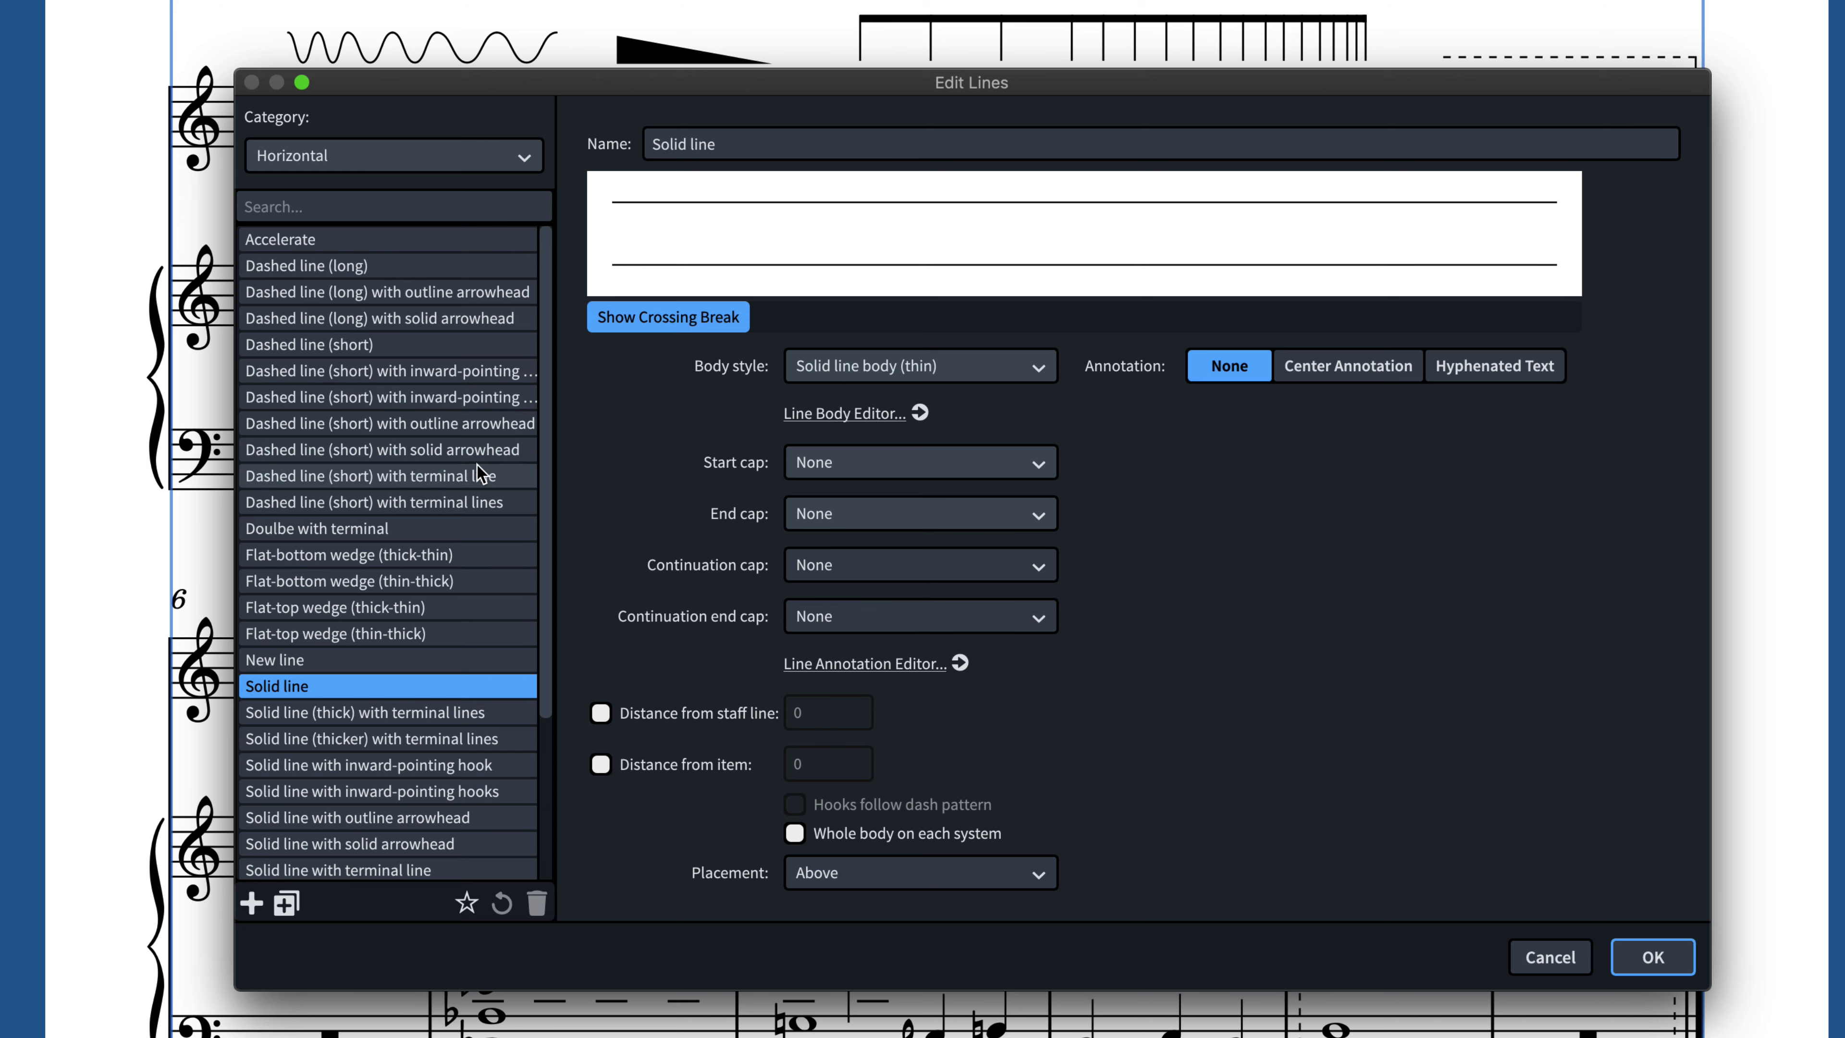
{"action": "left_click", "coordinate": [476, 168]}
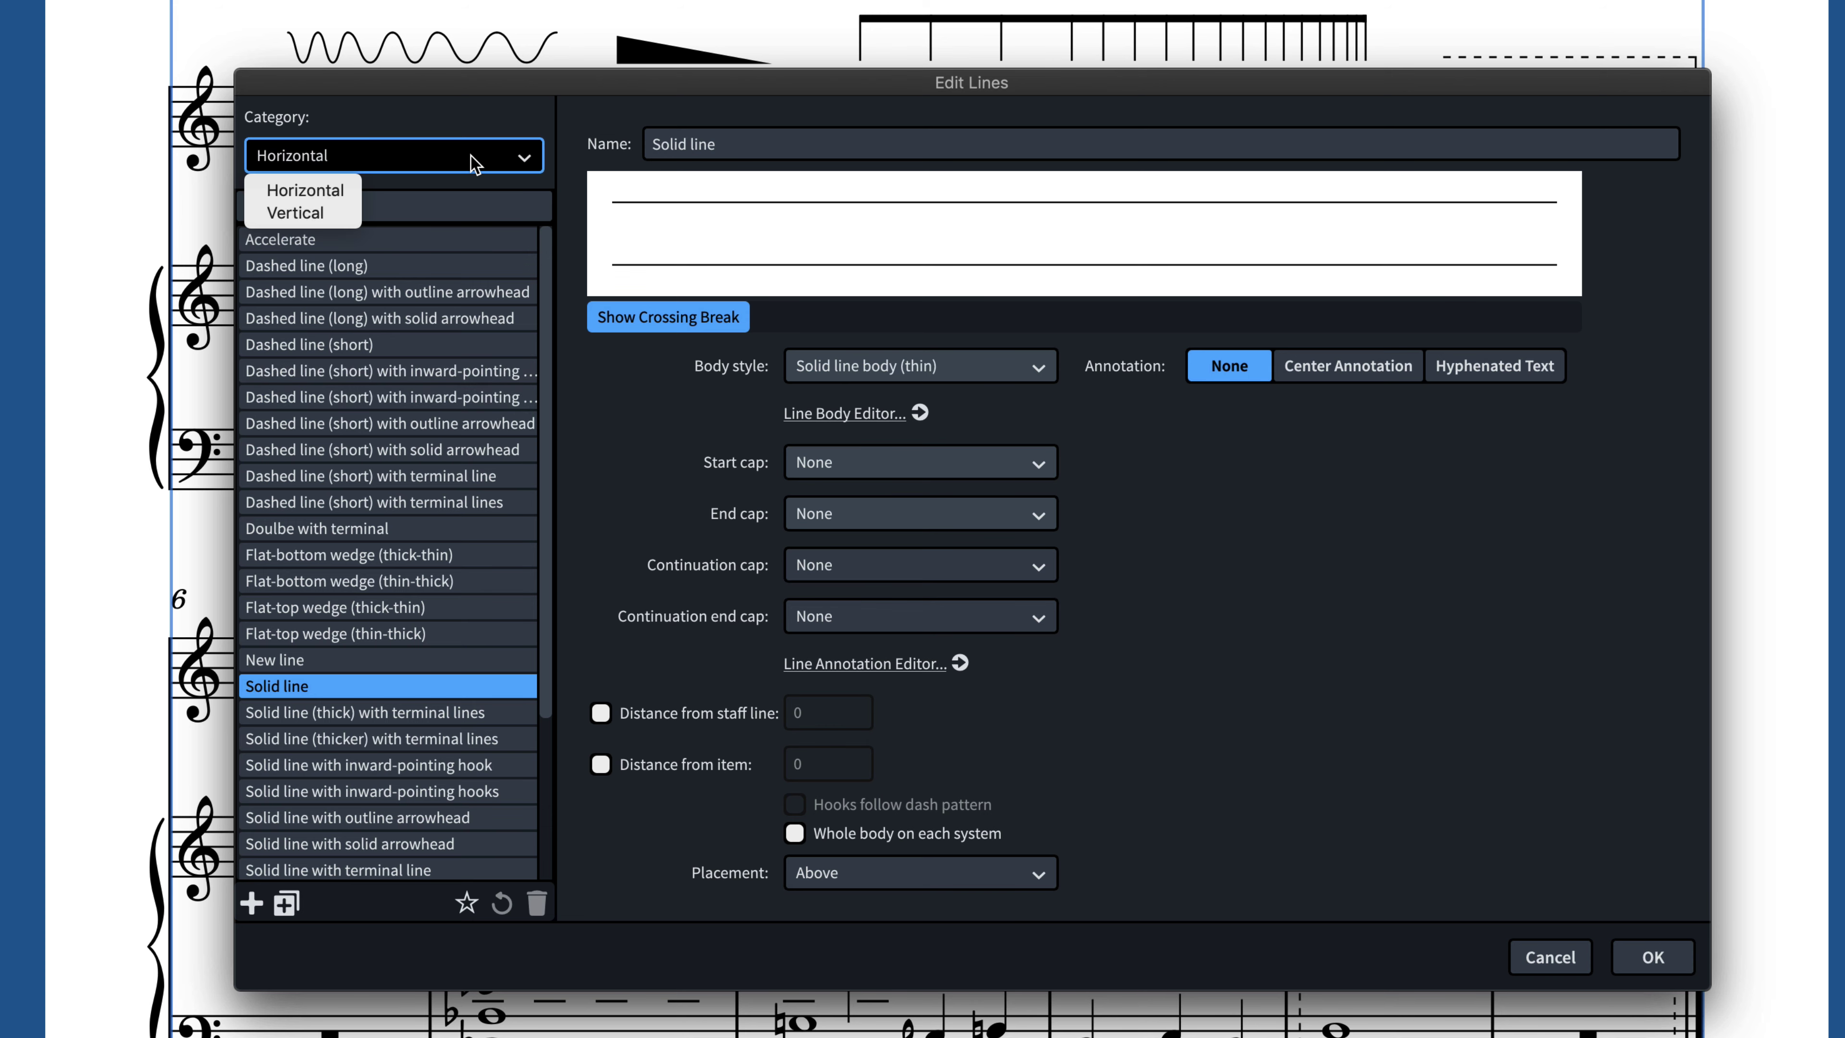
{"action": "left_click", "coordinate": [353, 212]}
{"action": "left_click", "coordinate": [347, 163]}
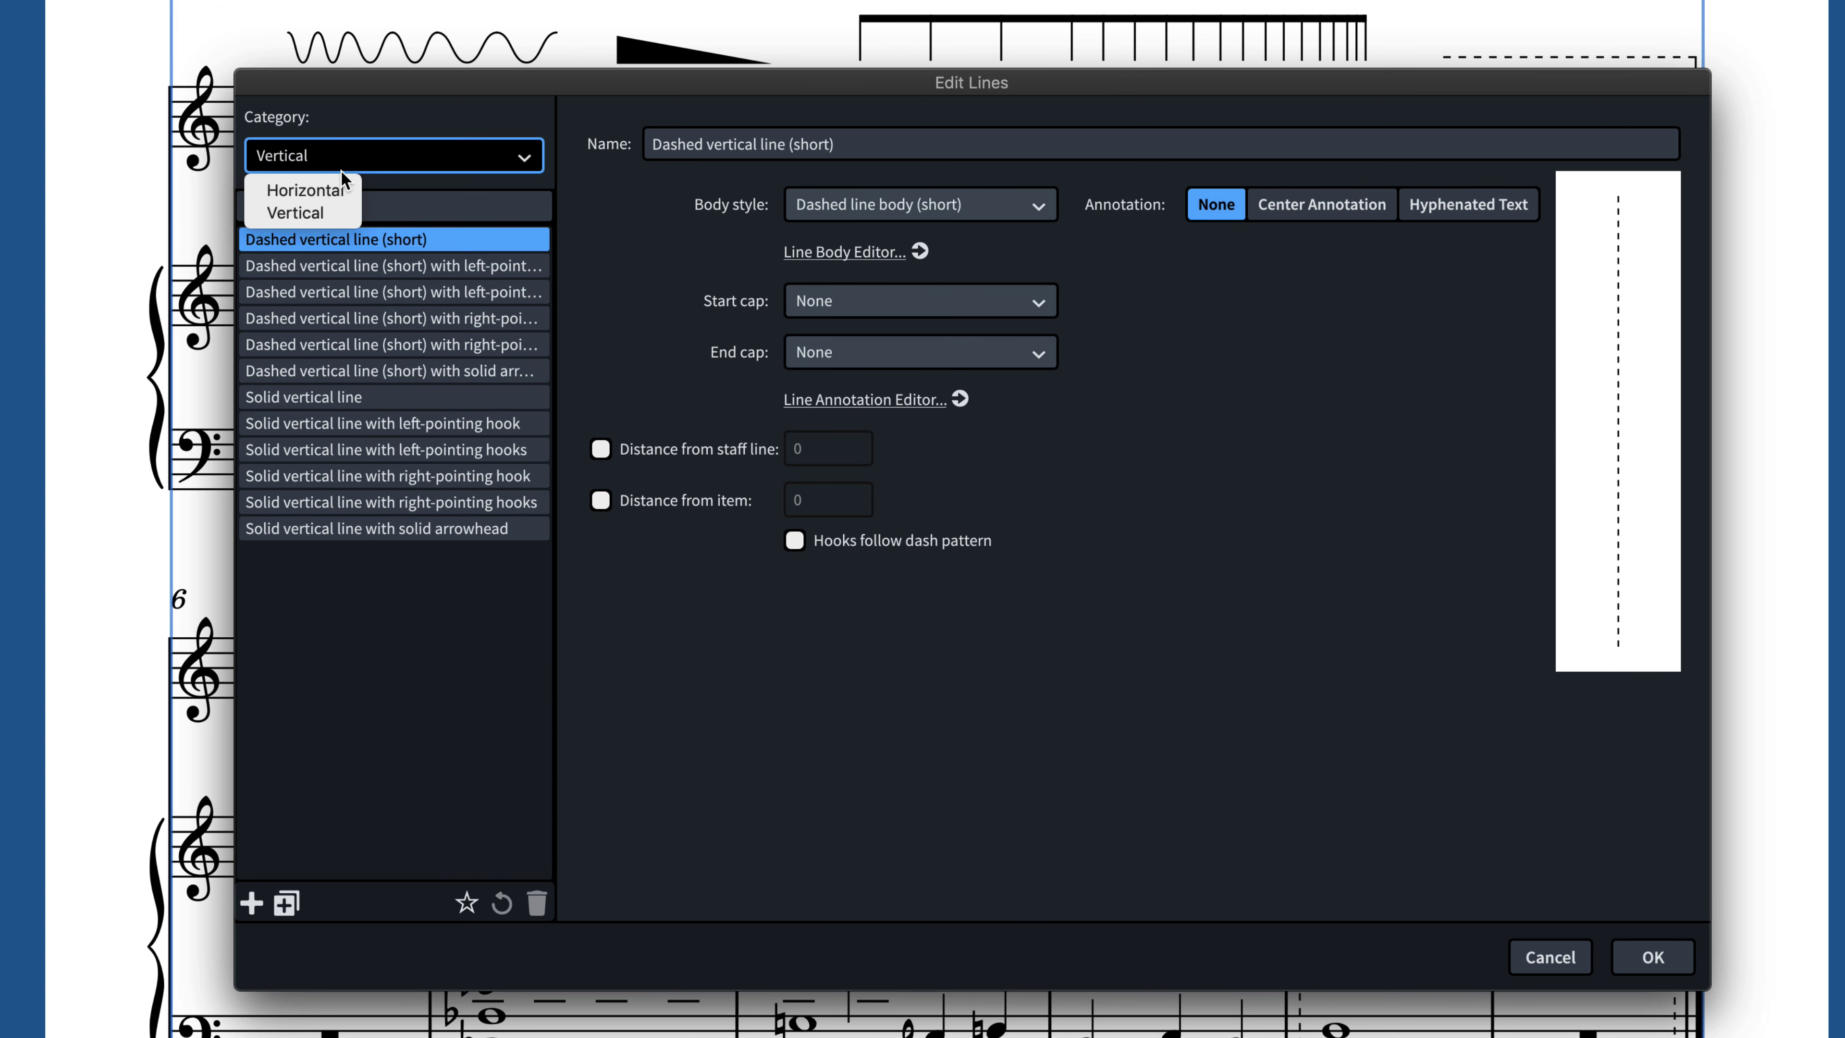
{"action": "left_click", "coordinate": [332, 187]}
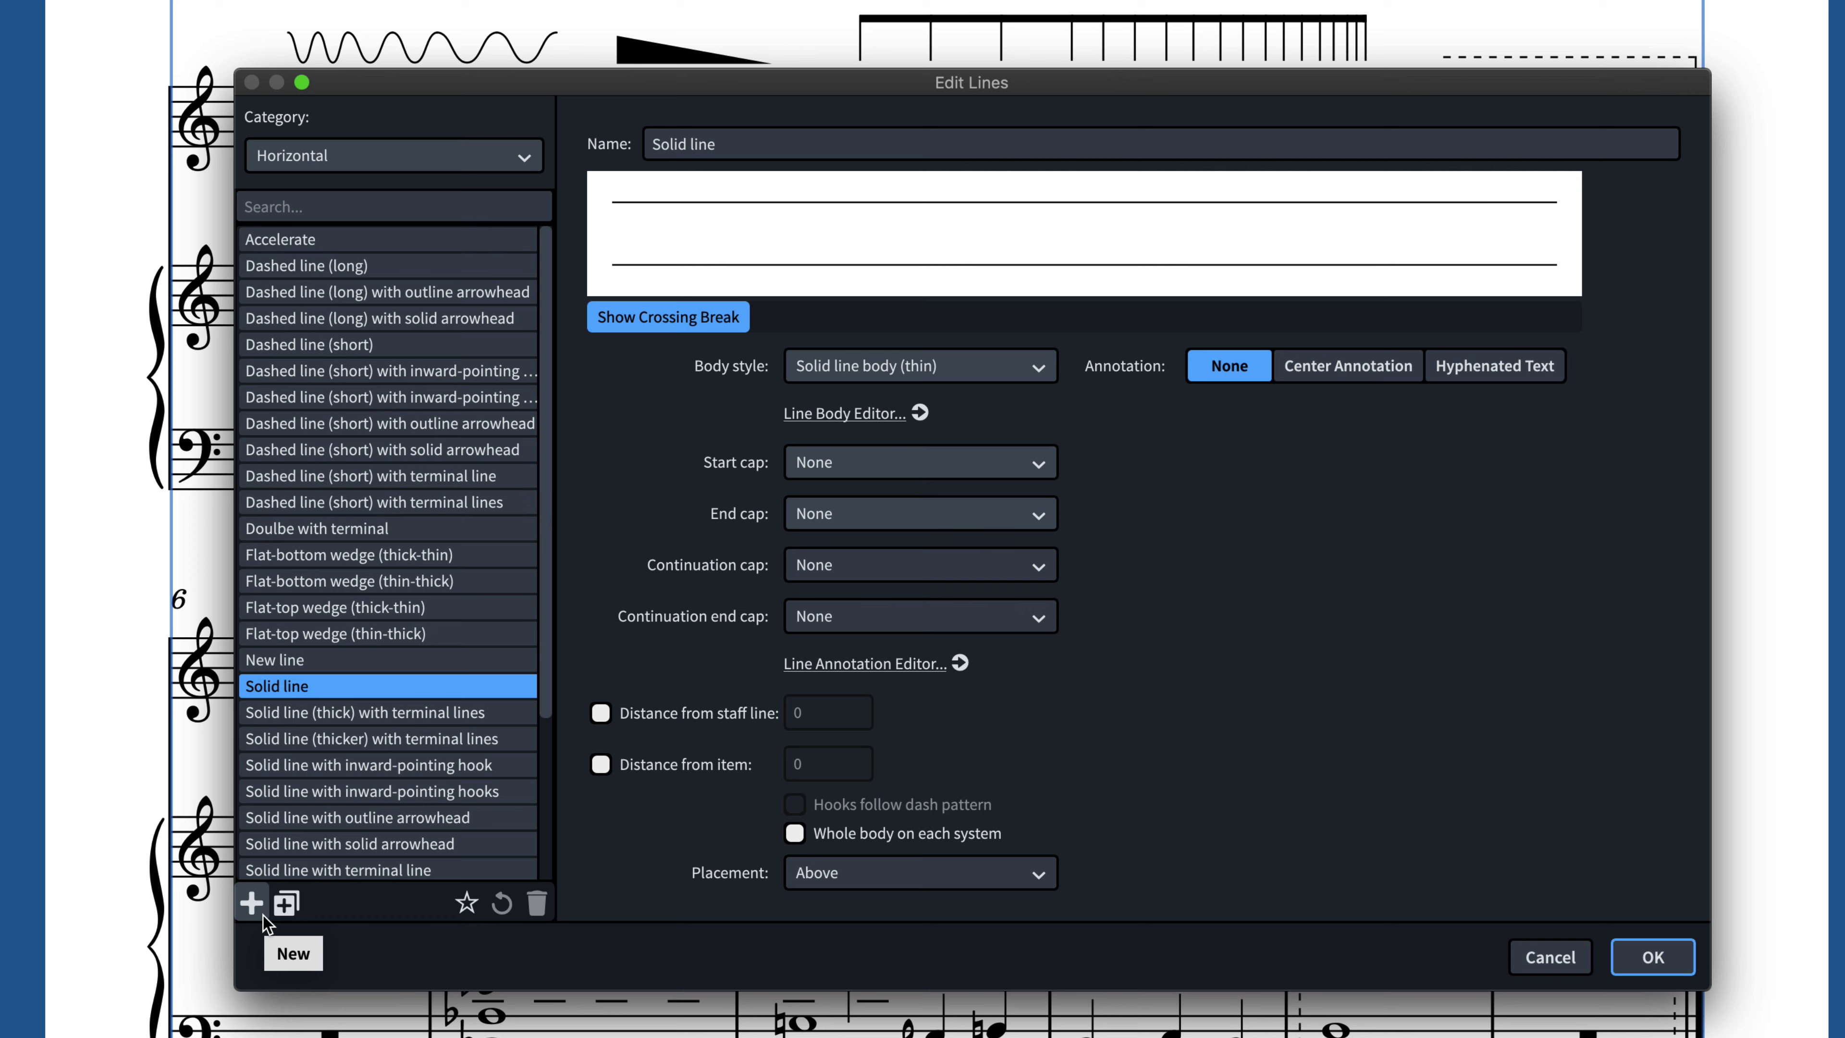
Step: Create a new line from Solid line with short dashes, down hook start and large solid arrowhead end
{"action": "left_click", "coordinate": [300, 915]}
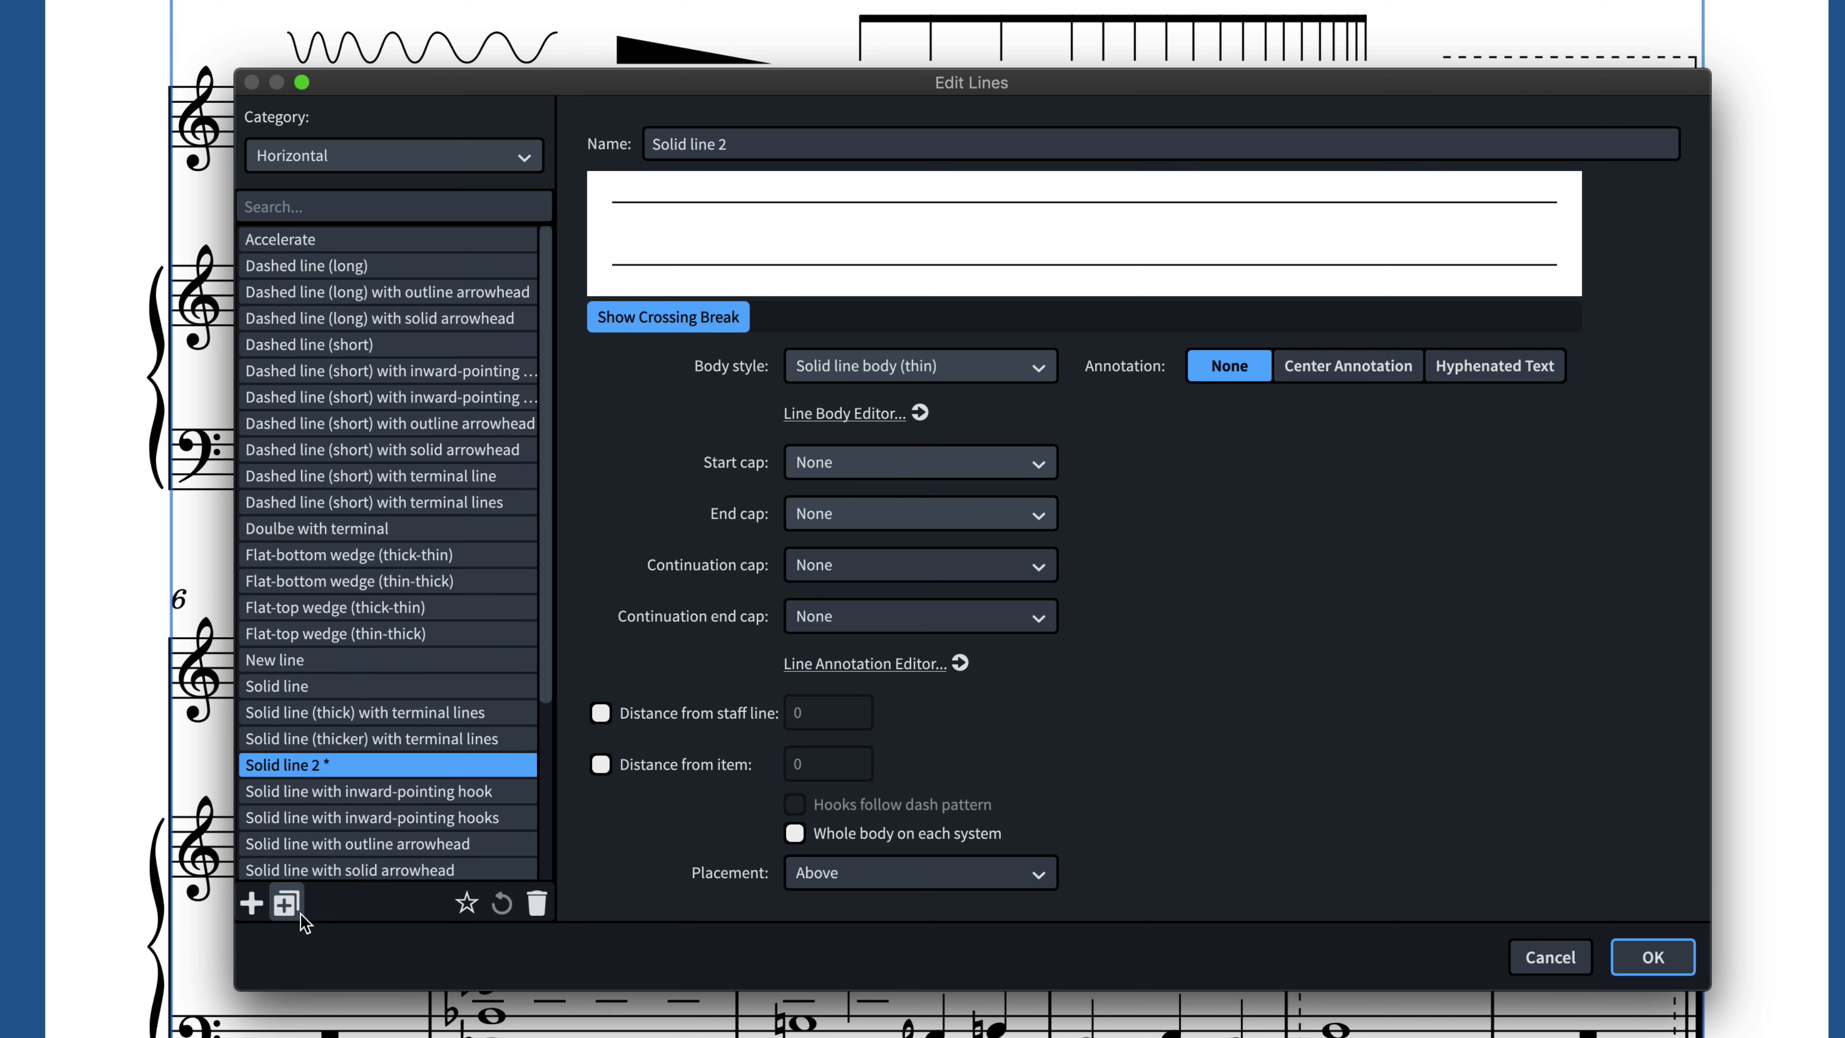
{"action": "left_click", "coordinate": [1040, 371]}
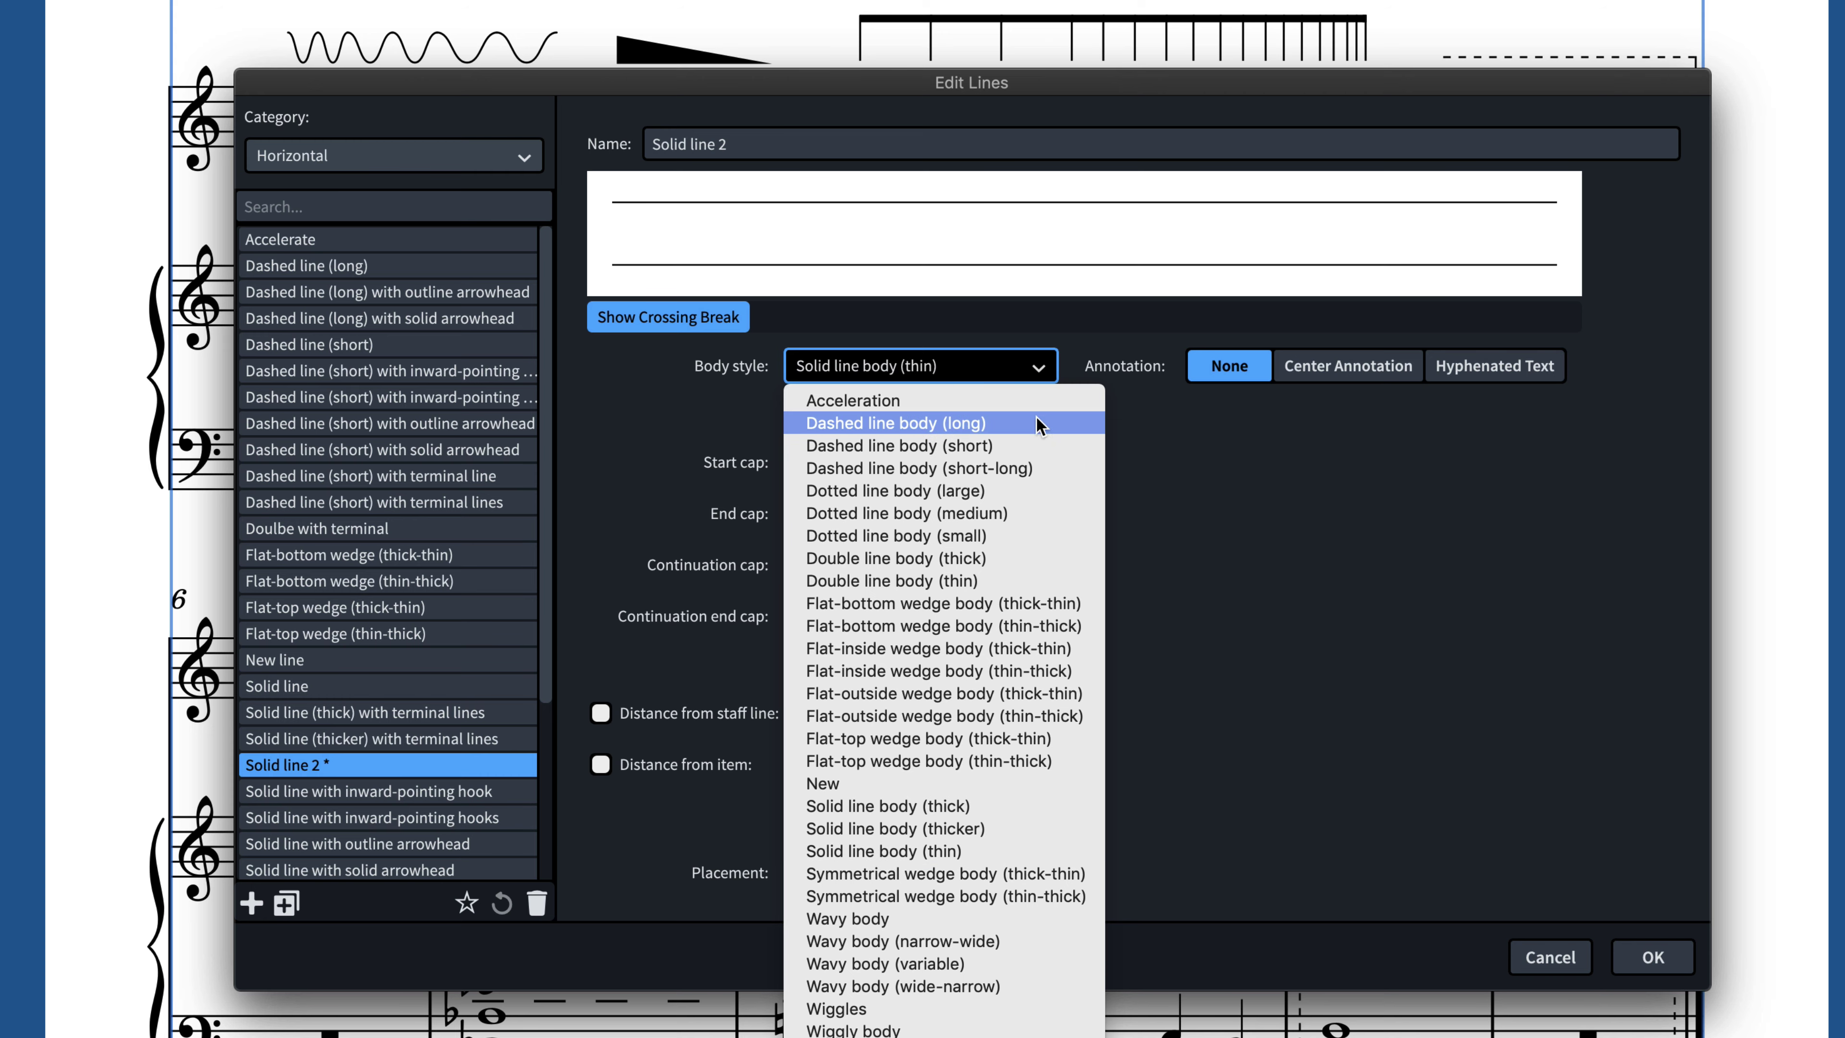
{"action": "left_click", "coordinate": [1036, 447]}
{"action": "left_click", "coordinate": [1038, 463]}
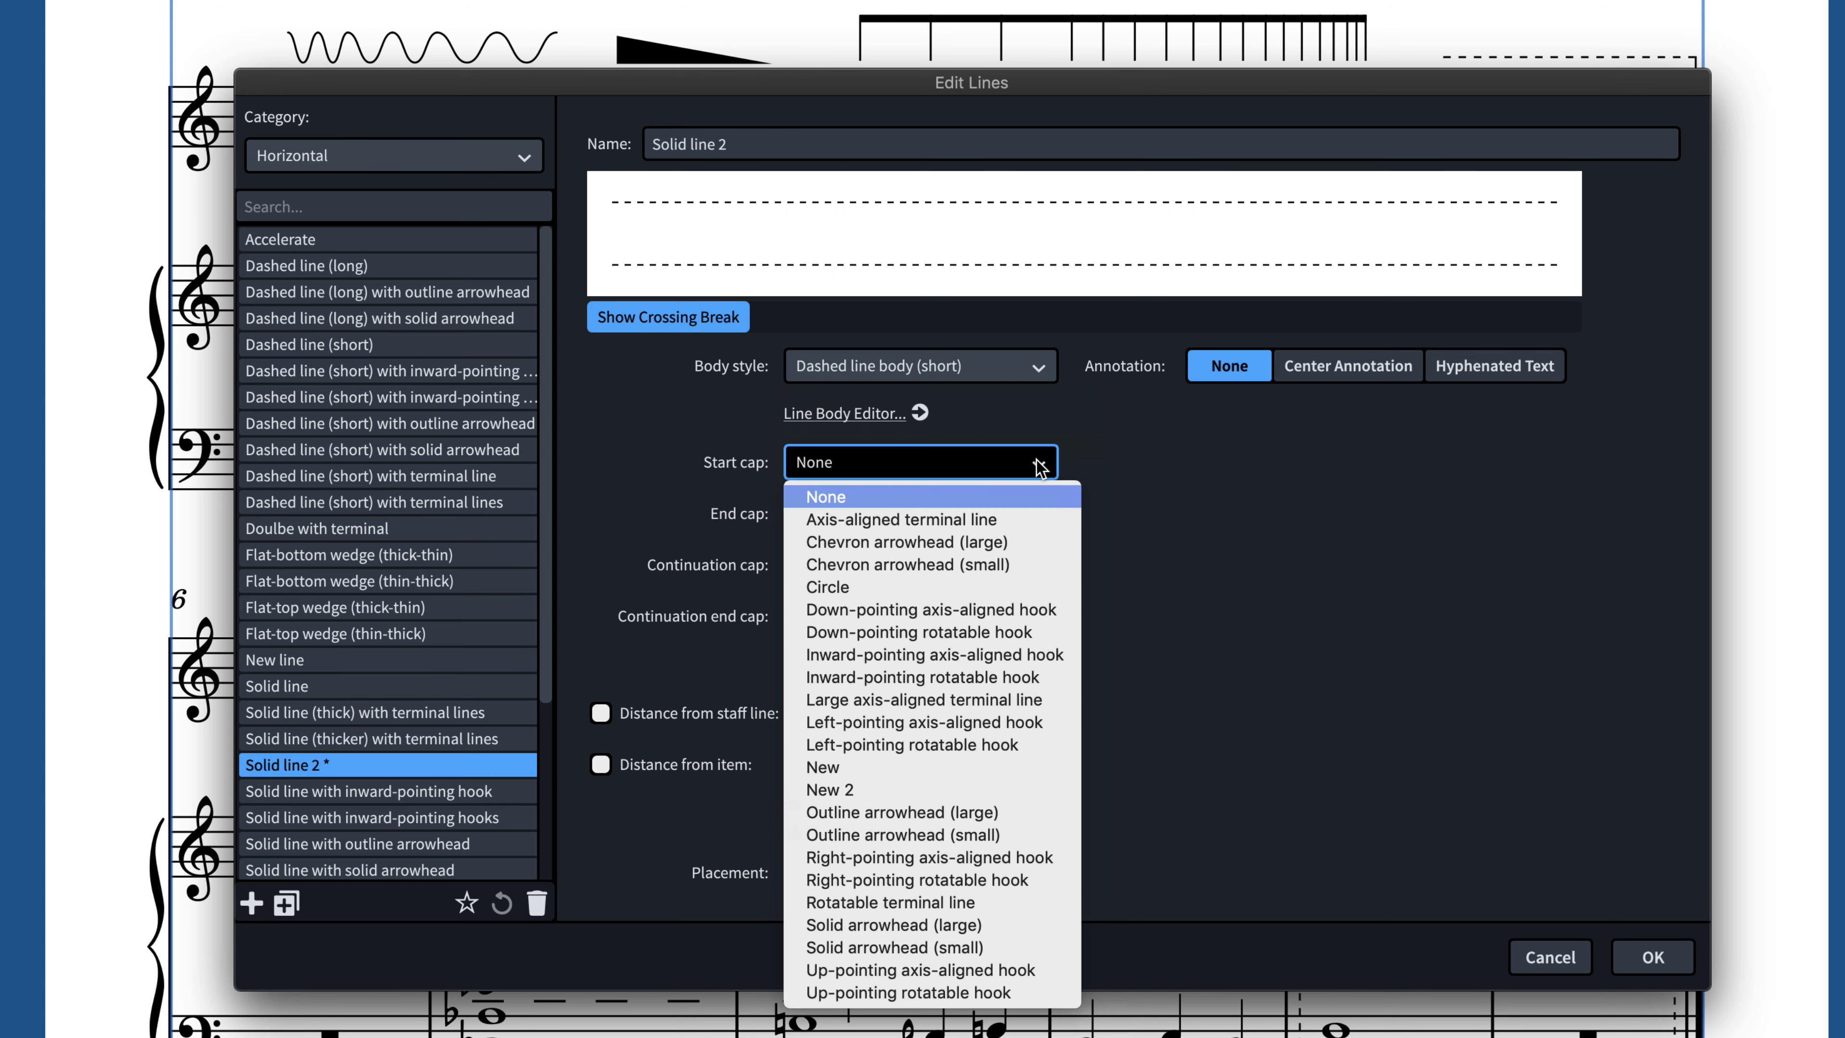
{"action": "left_click", "coordinate": [1042, 608]}
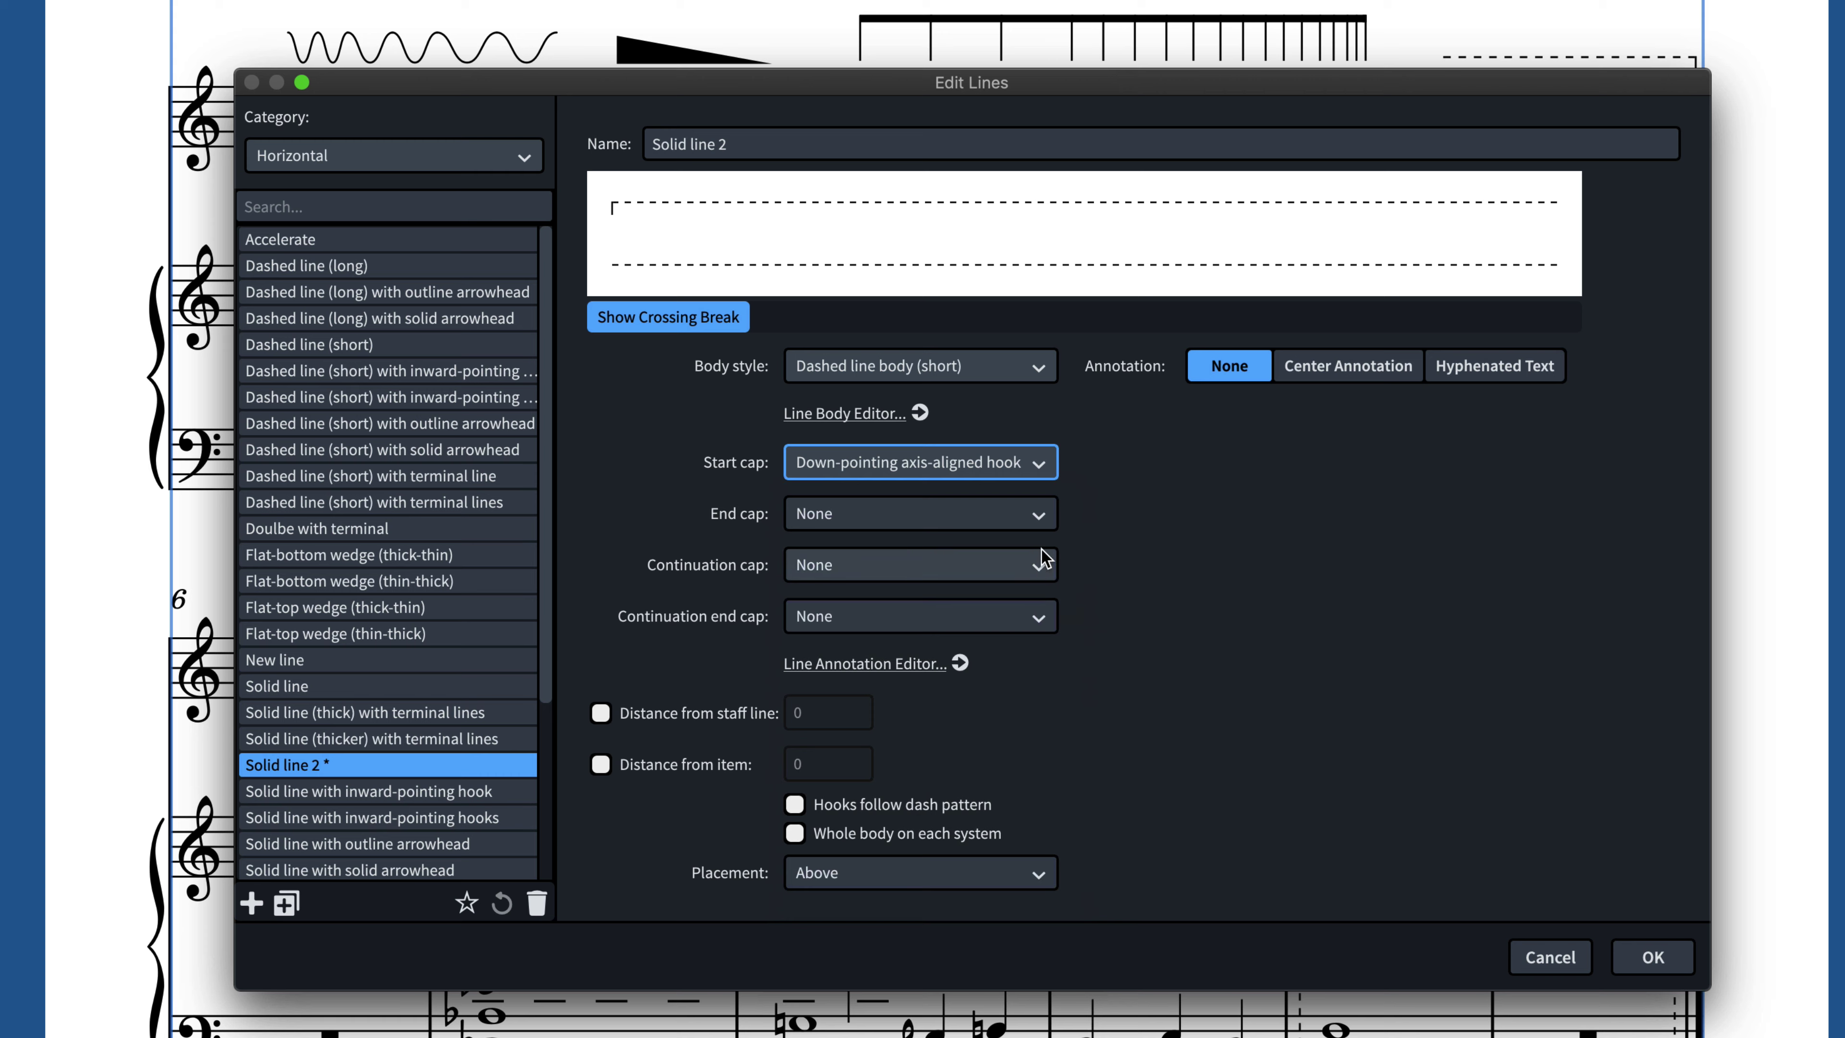
{"action": "left_click", "coordinate": [1040, 516]}
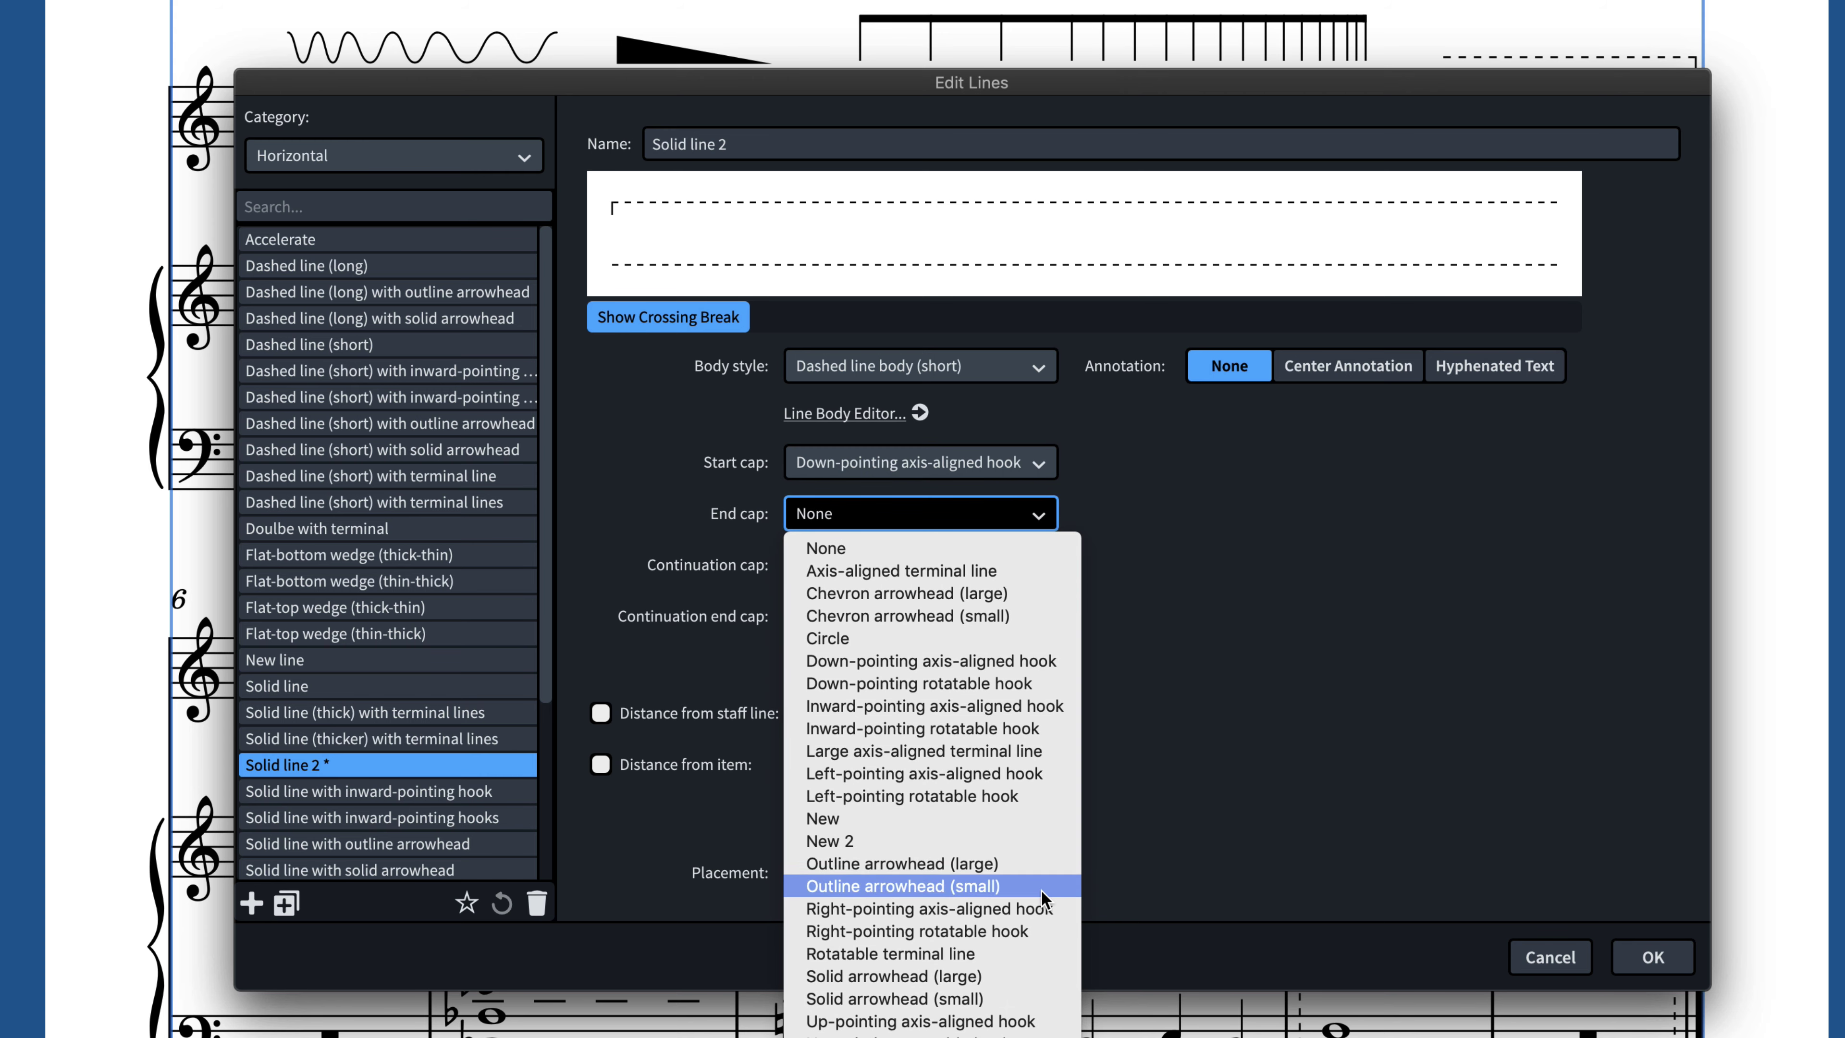
{"action": "left_click", "coordinate": [1025, 978]}
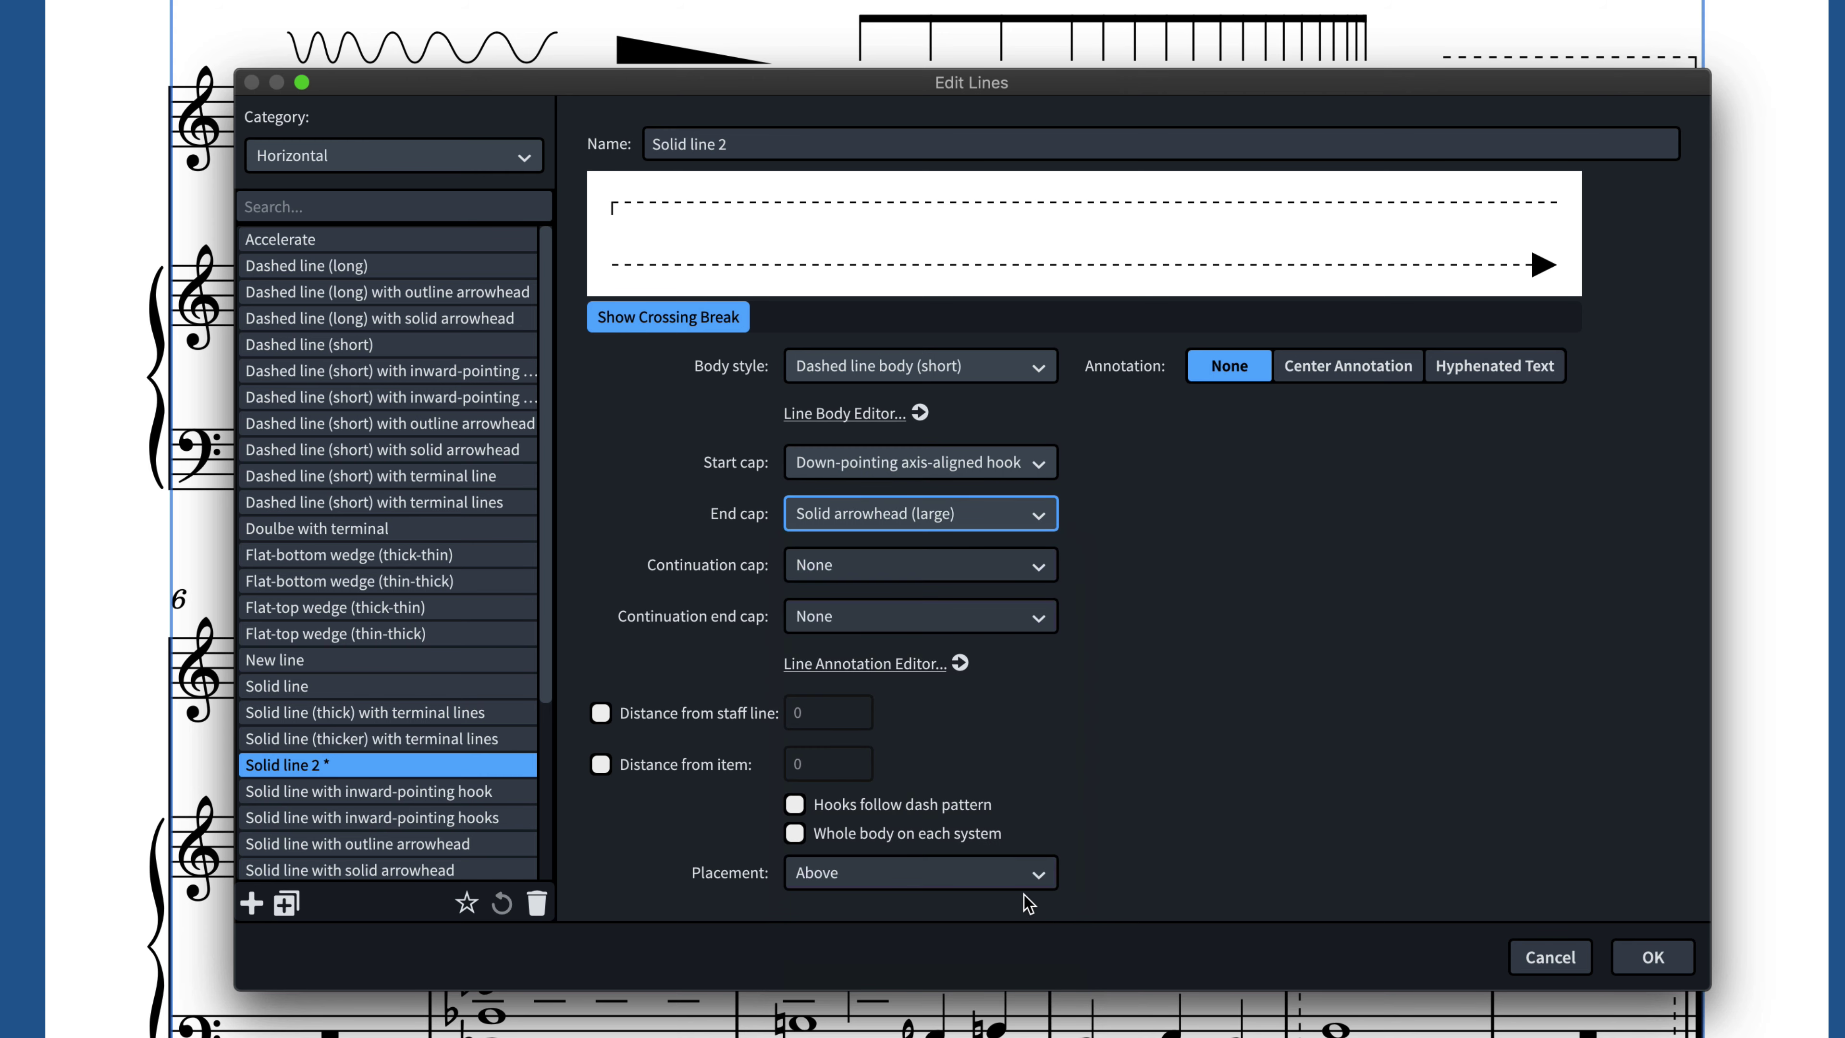
{"action": "left_click", "coordinate": [1045, 615]}
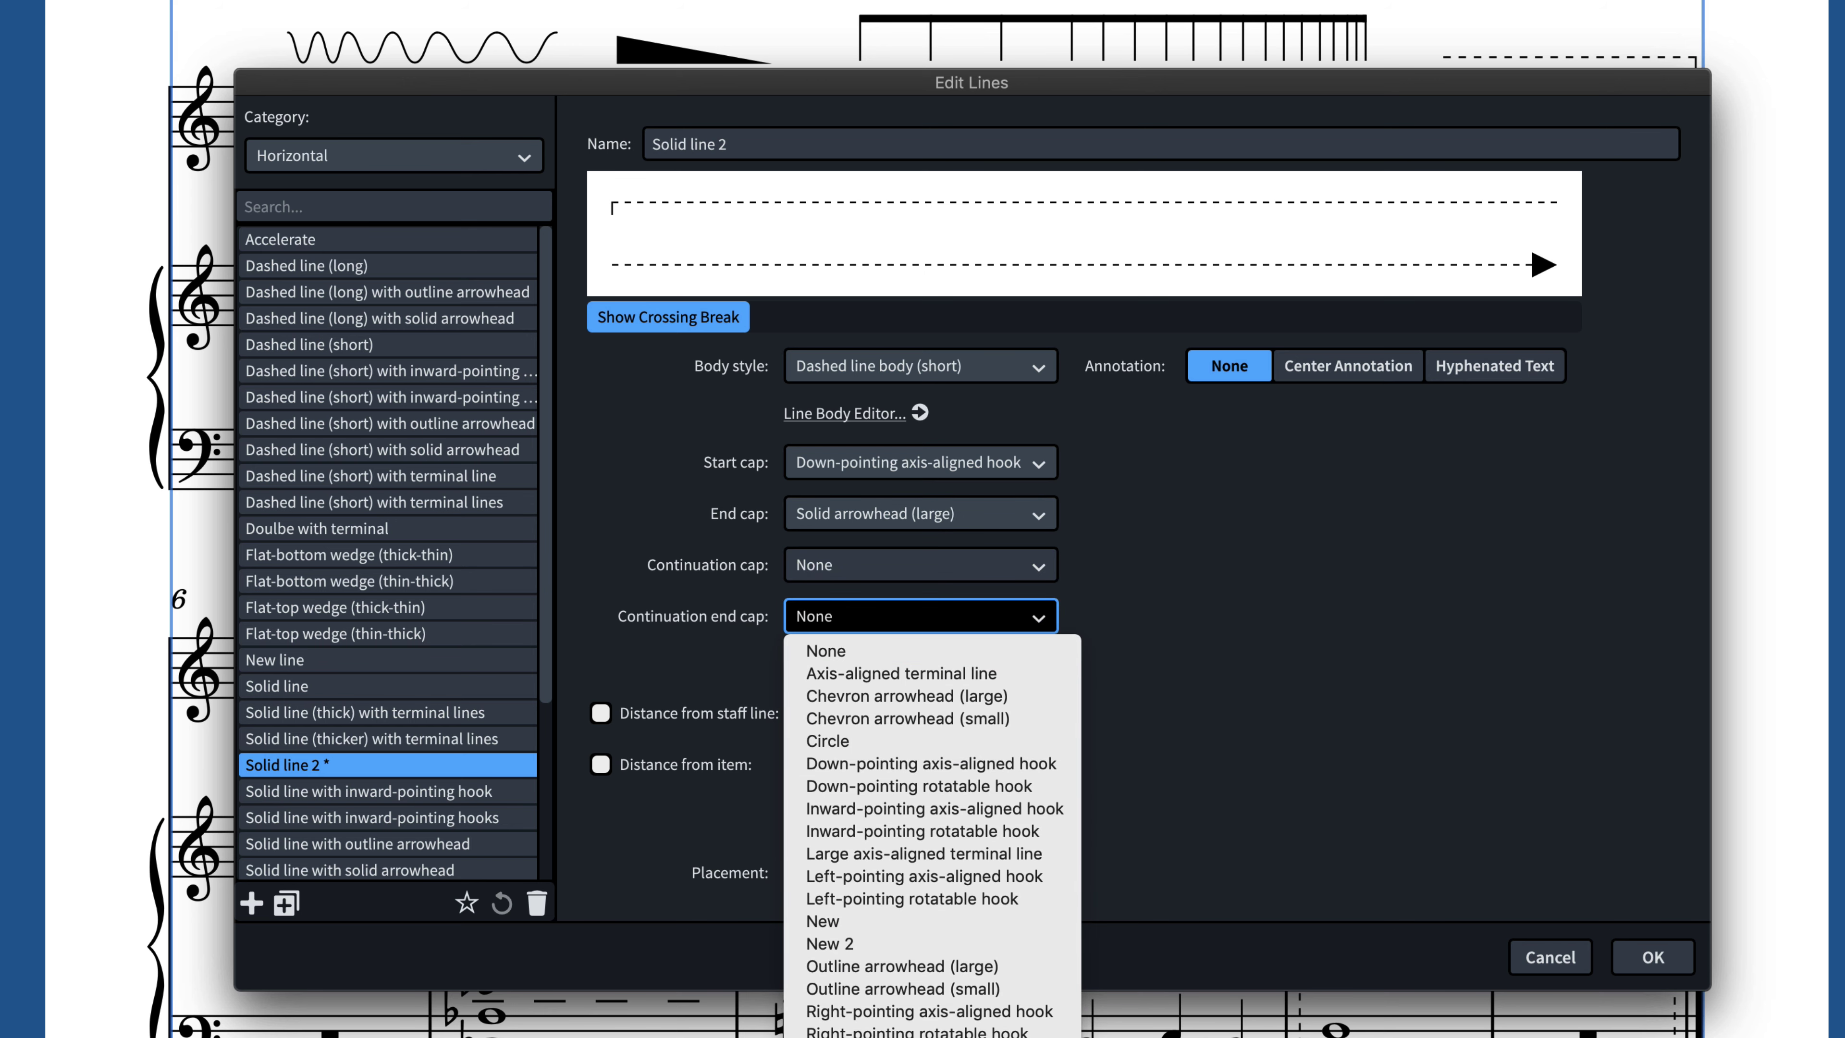
{"action": "key", "text": "Return"}
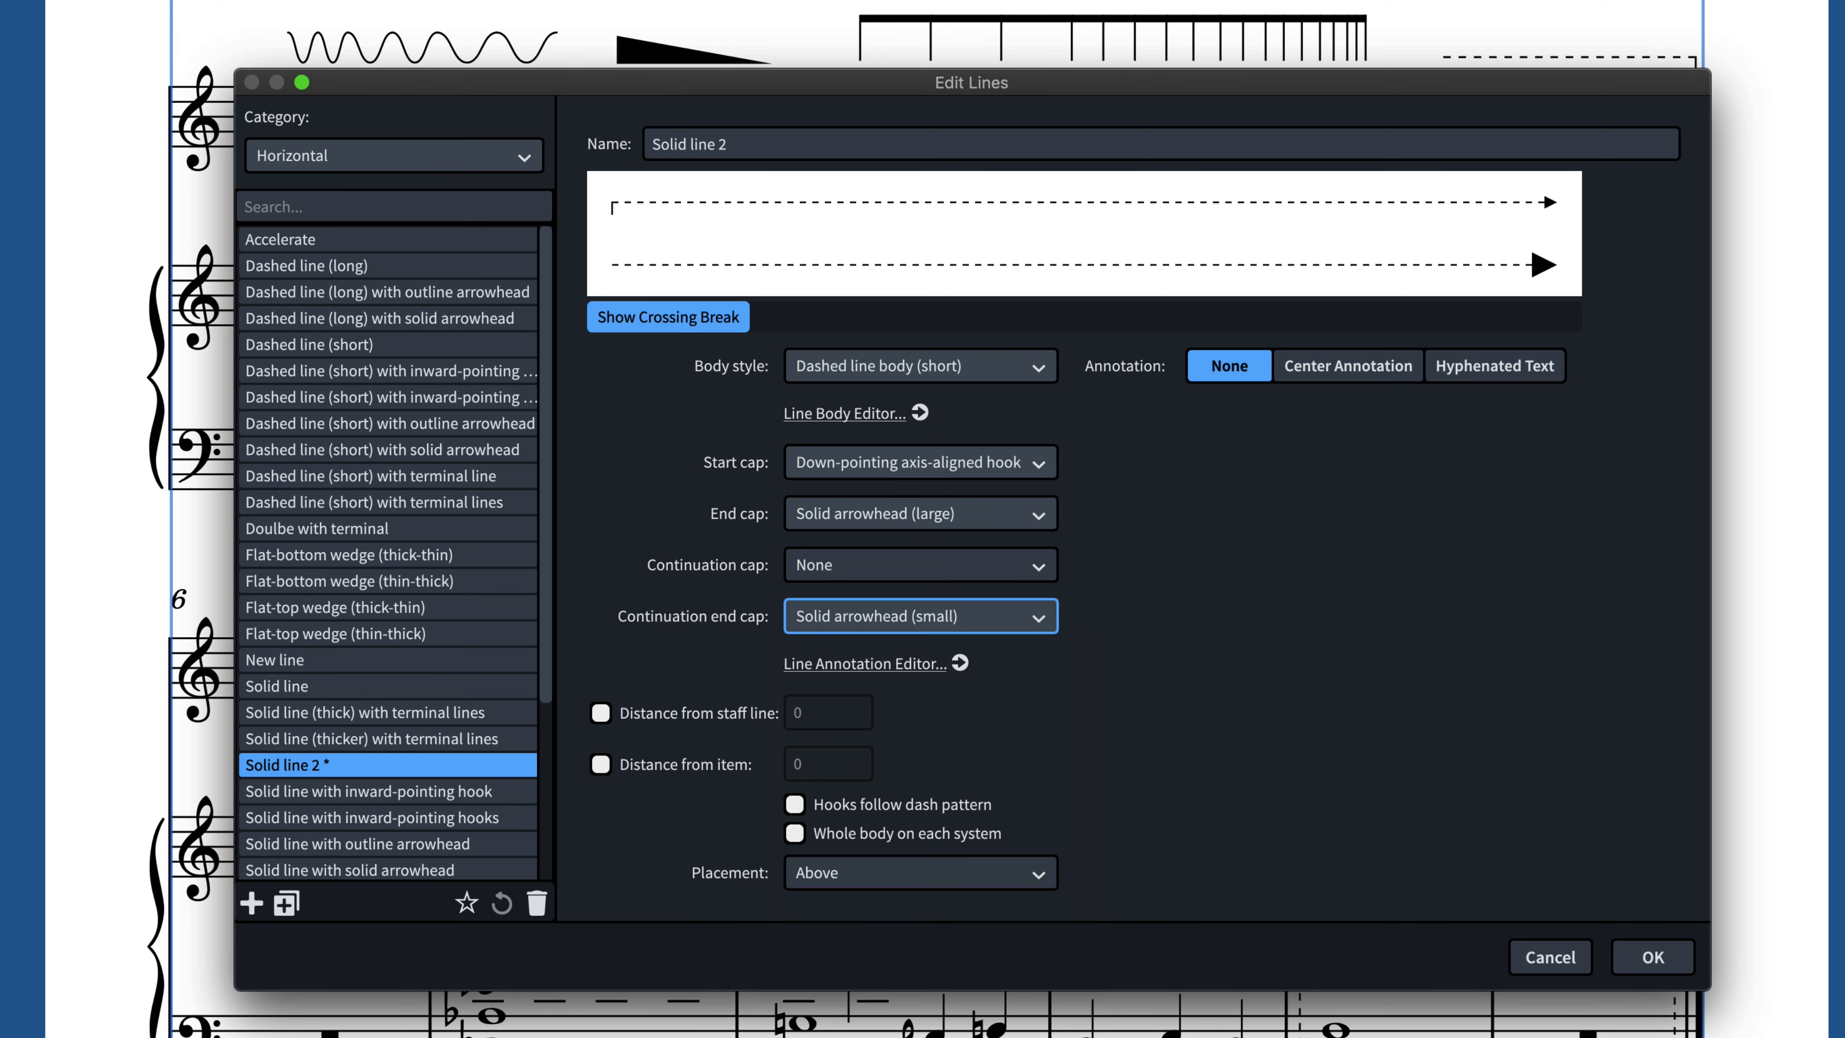
Step: Leave staff-line distance off, placement Above, and the short-dashed body unchanged
{"action": "left_click", "coordinate": [605, 719]}
{"action": "left_click", "coordinate": [603, 716]}
{"action": "left_click", "coordinate": [898, 874]}
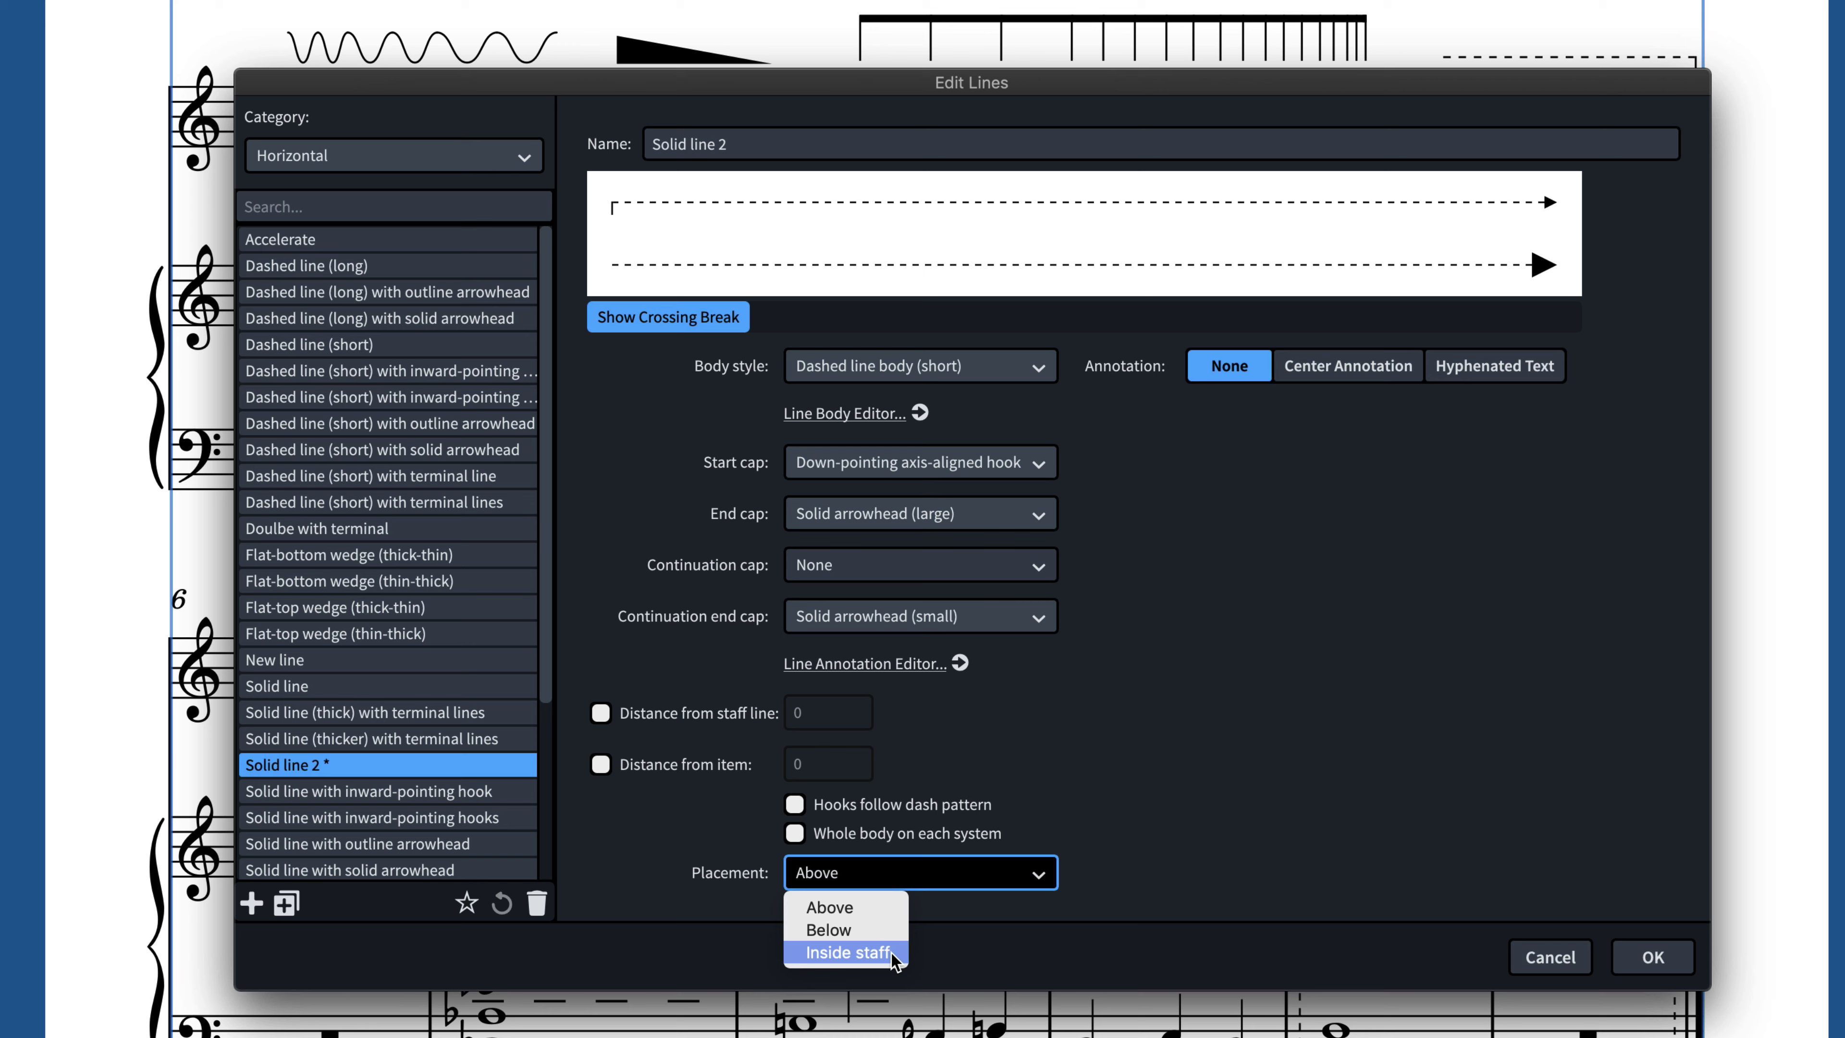
{"action": "left_click", "coordinate": [933, 940]}
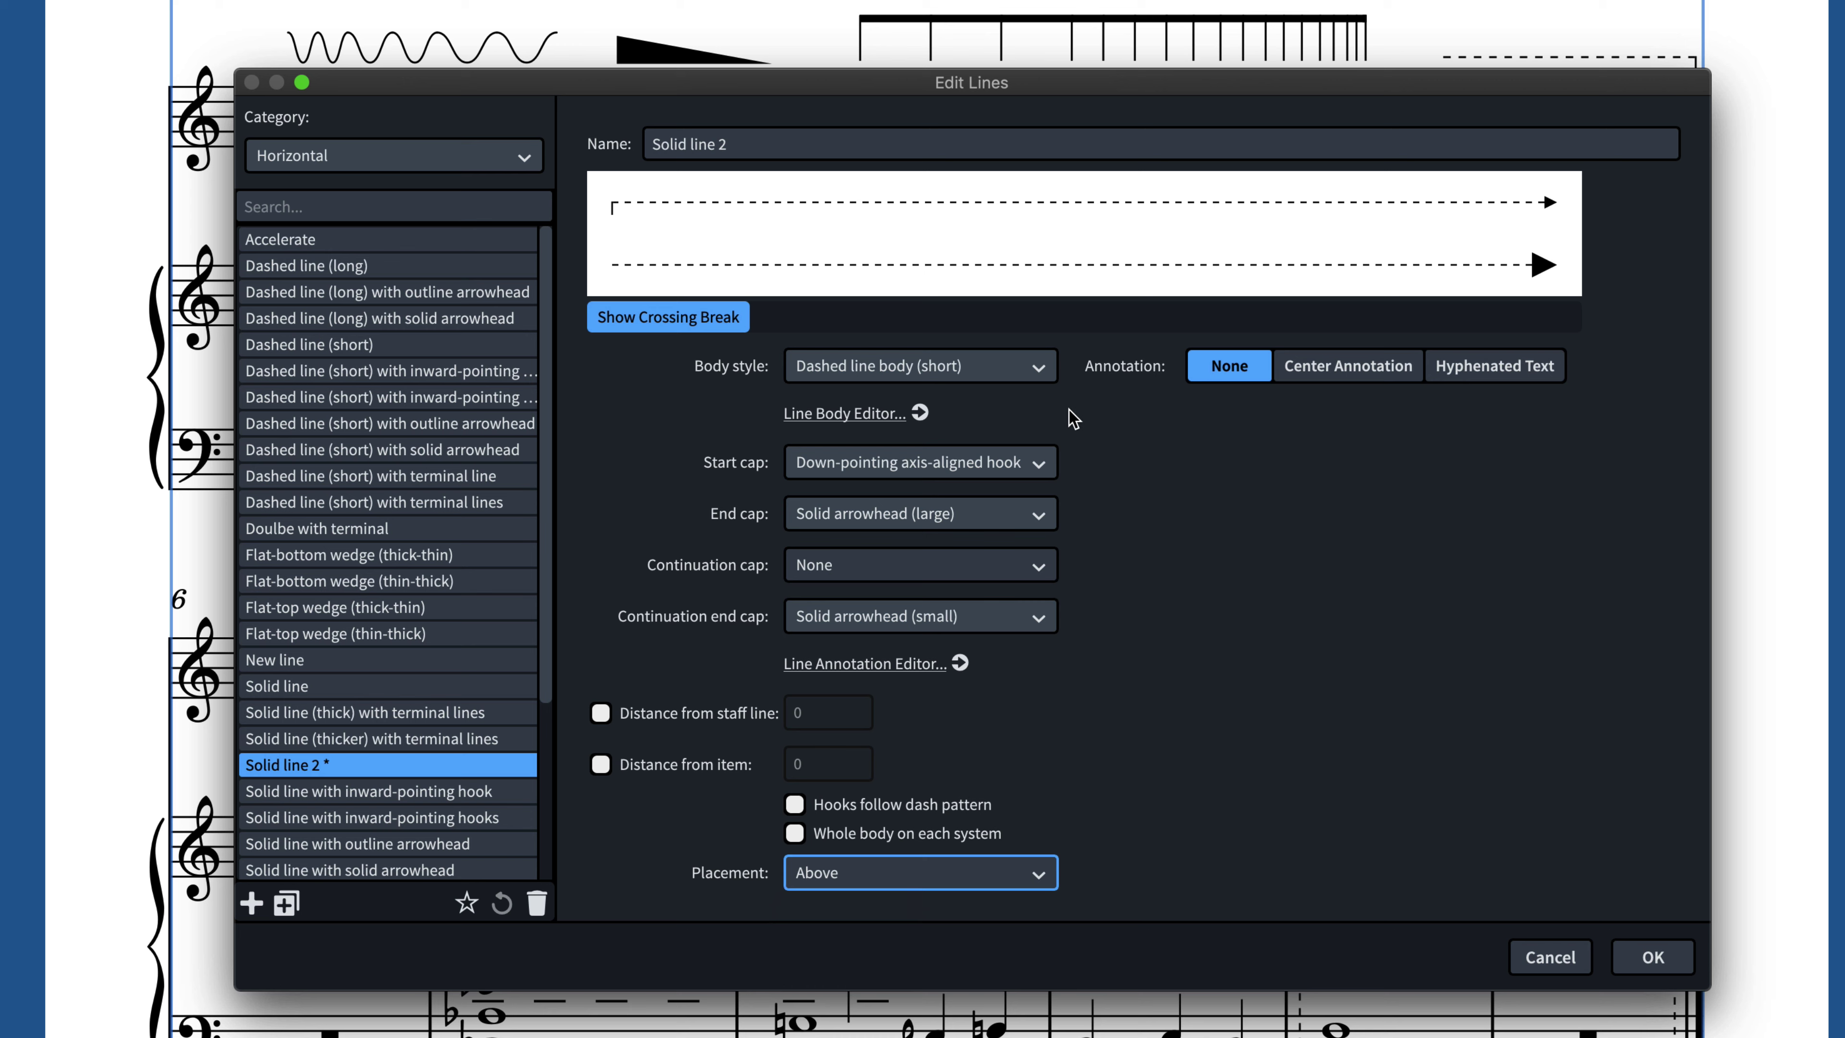
{"action": "left_click", "coordinate": [1045, 367]}
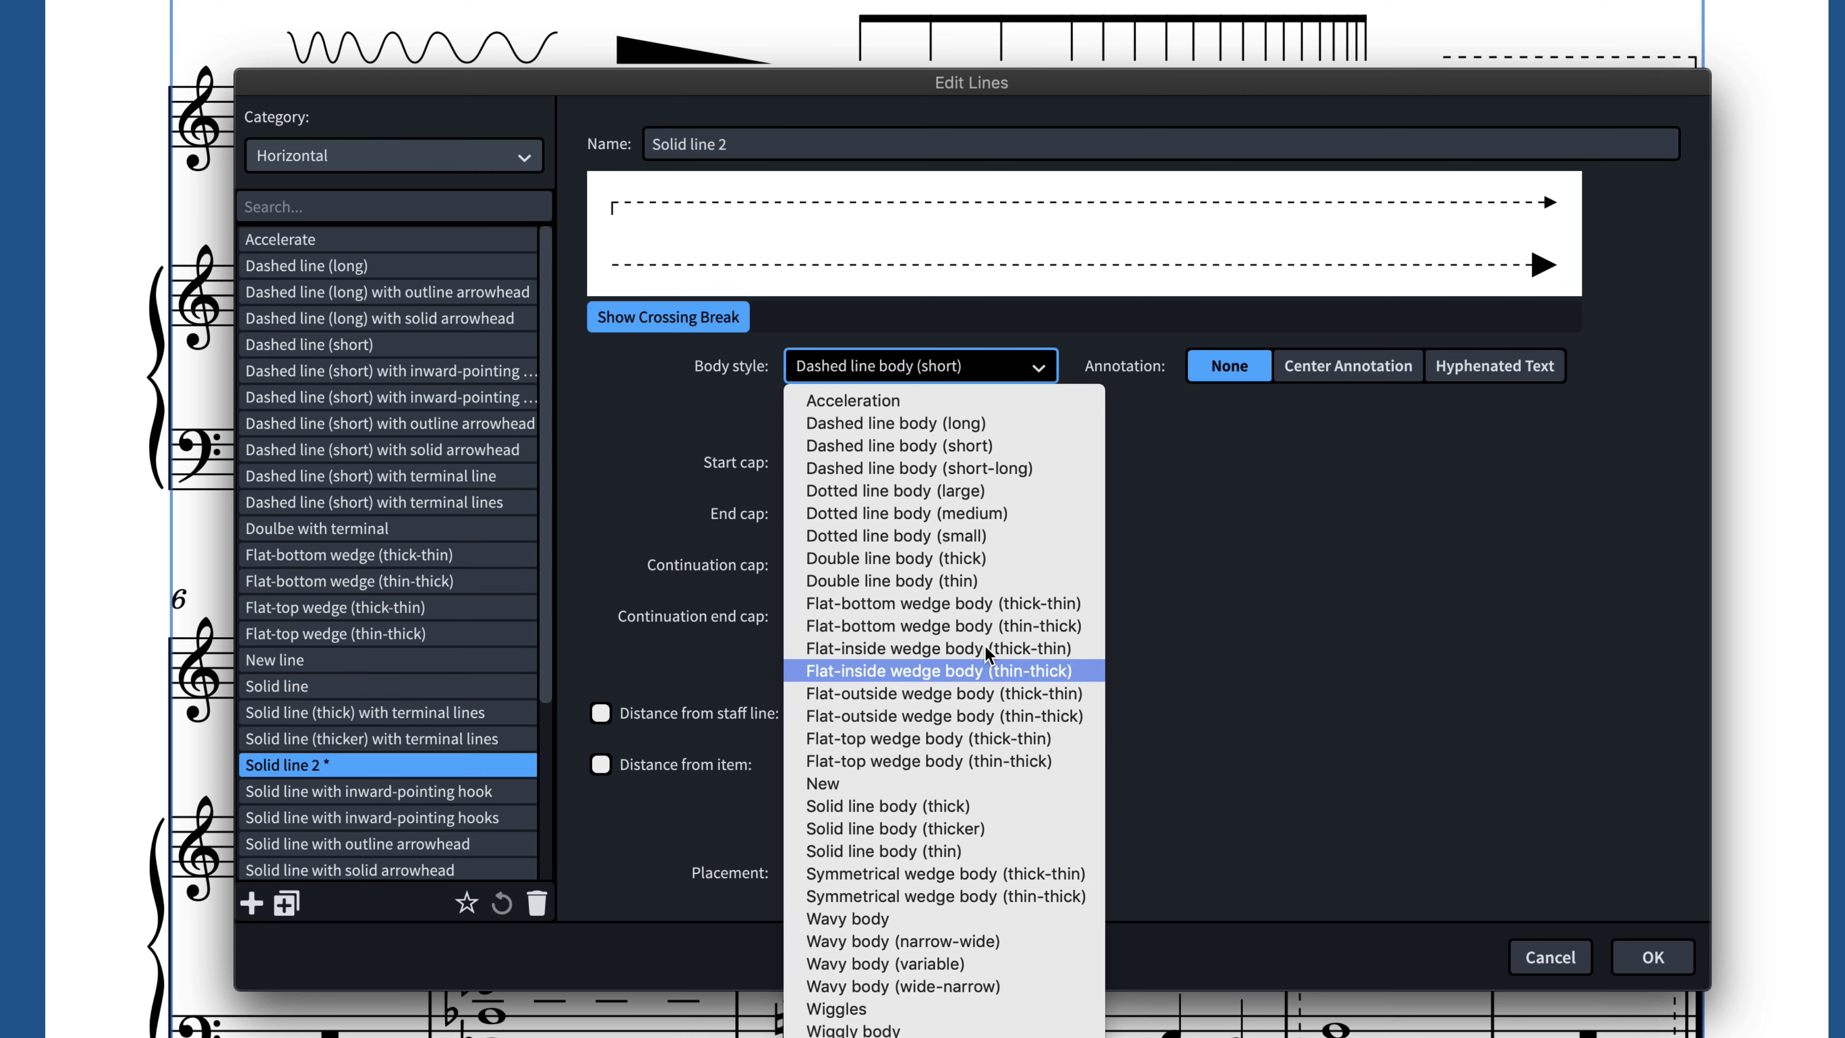
{"action": "left_click", "coordinate": [1119, 413]}
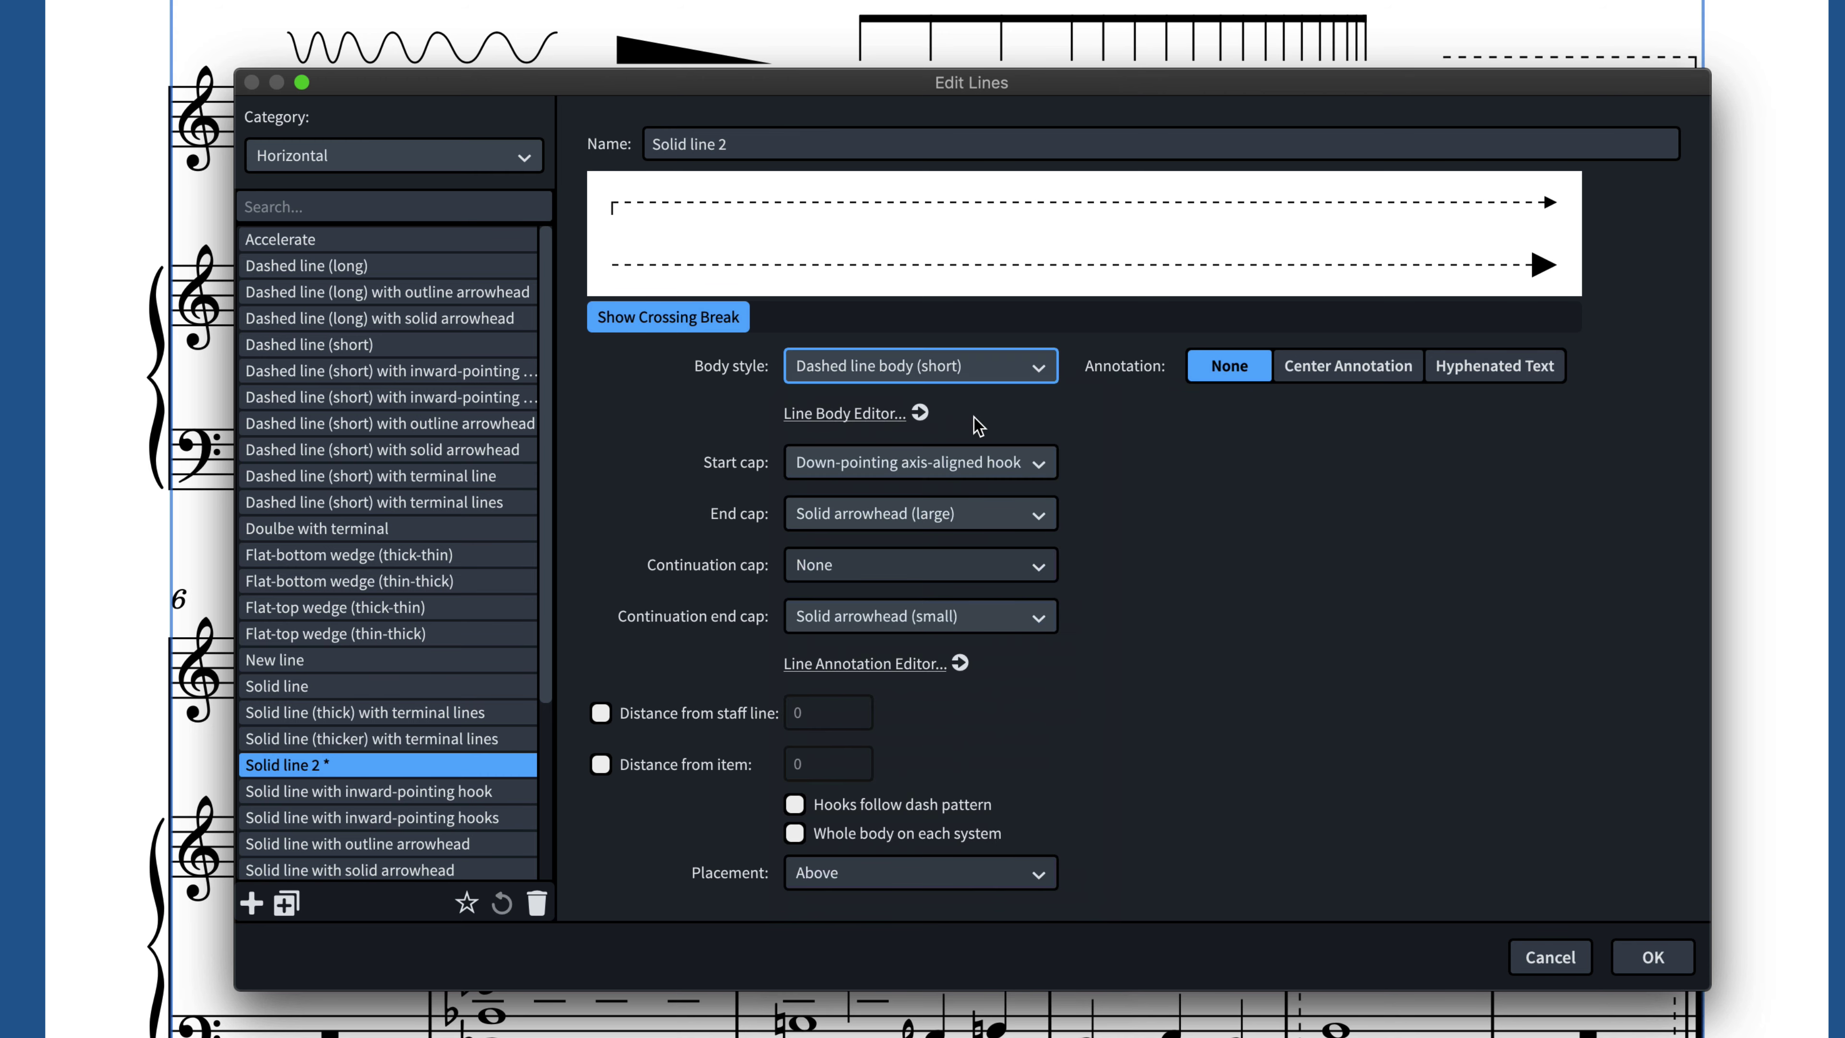
Step: Add a new generic line body in the line bodies editor with line width 1/4
{"action": "left_click", "coordinate": [880, 414]}
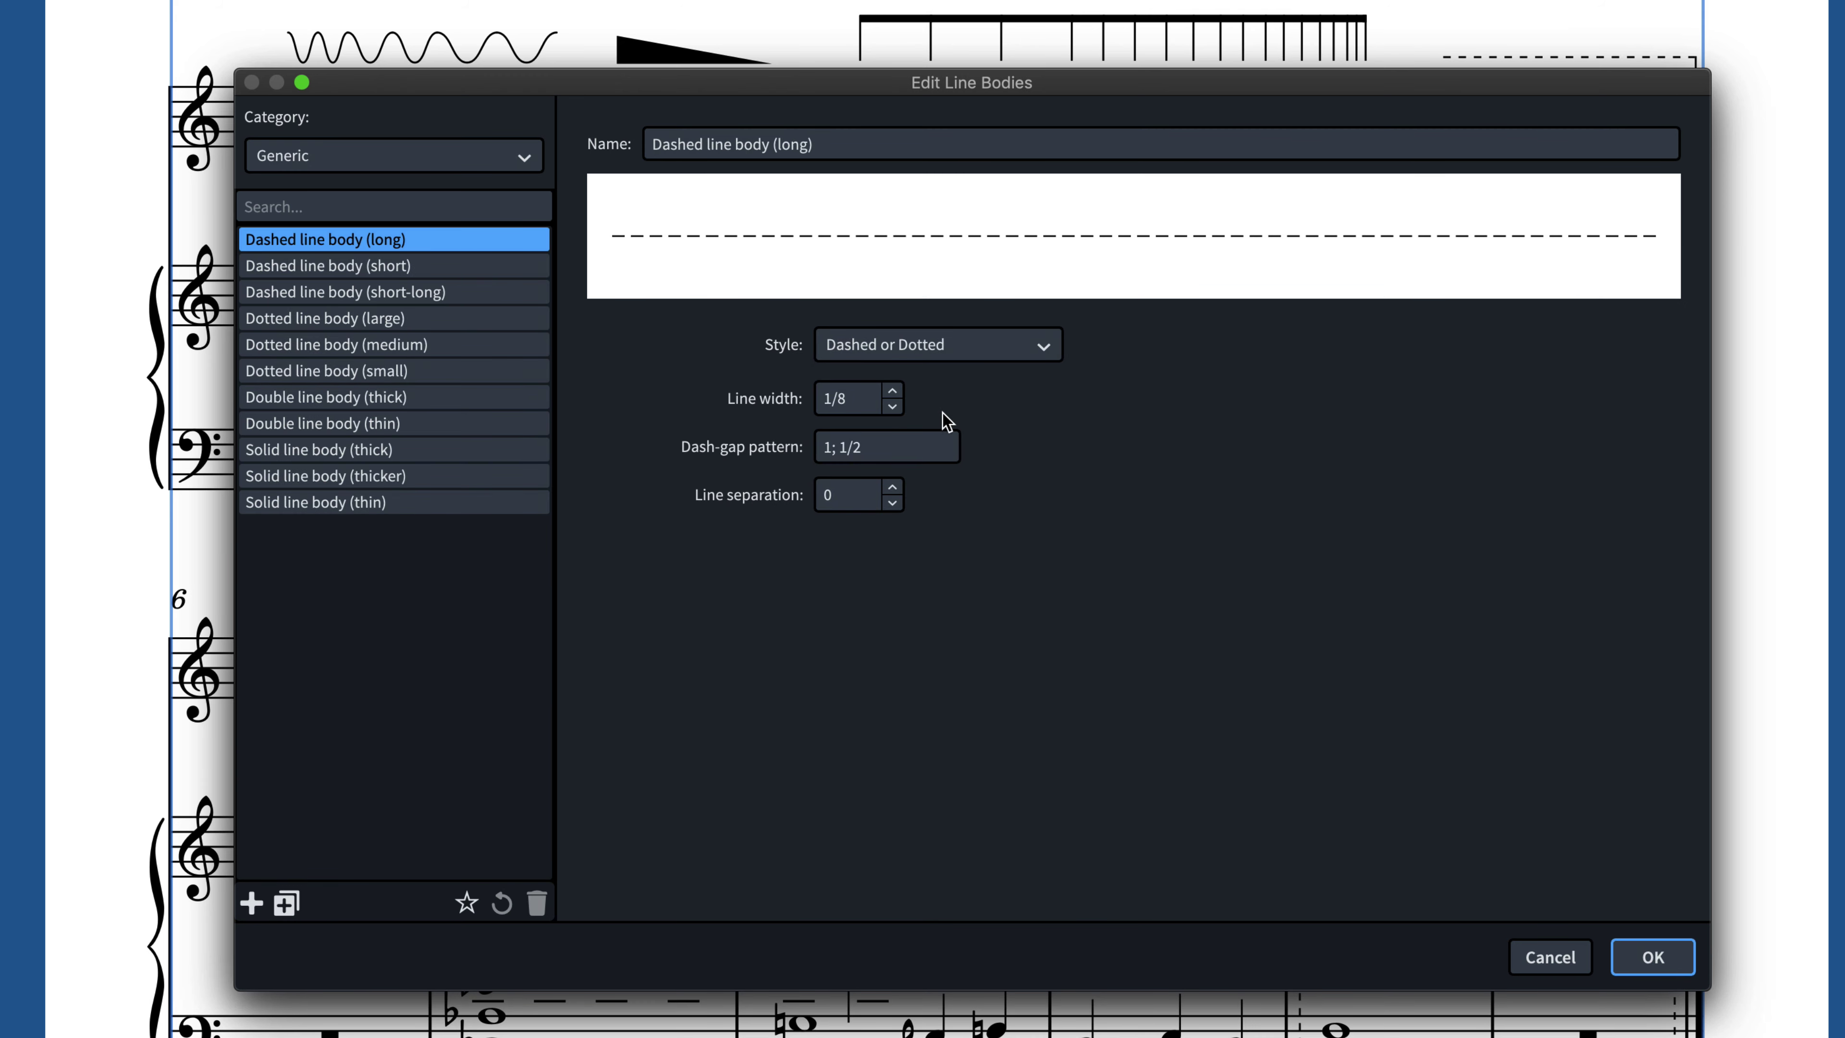
{"action": "left_click", "coordinate": [252, 904]}
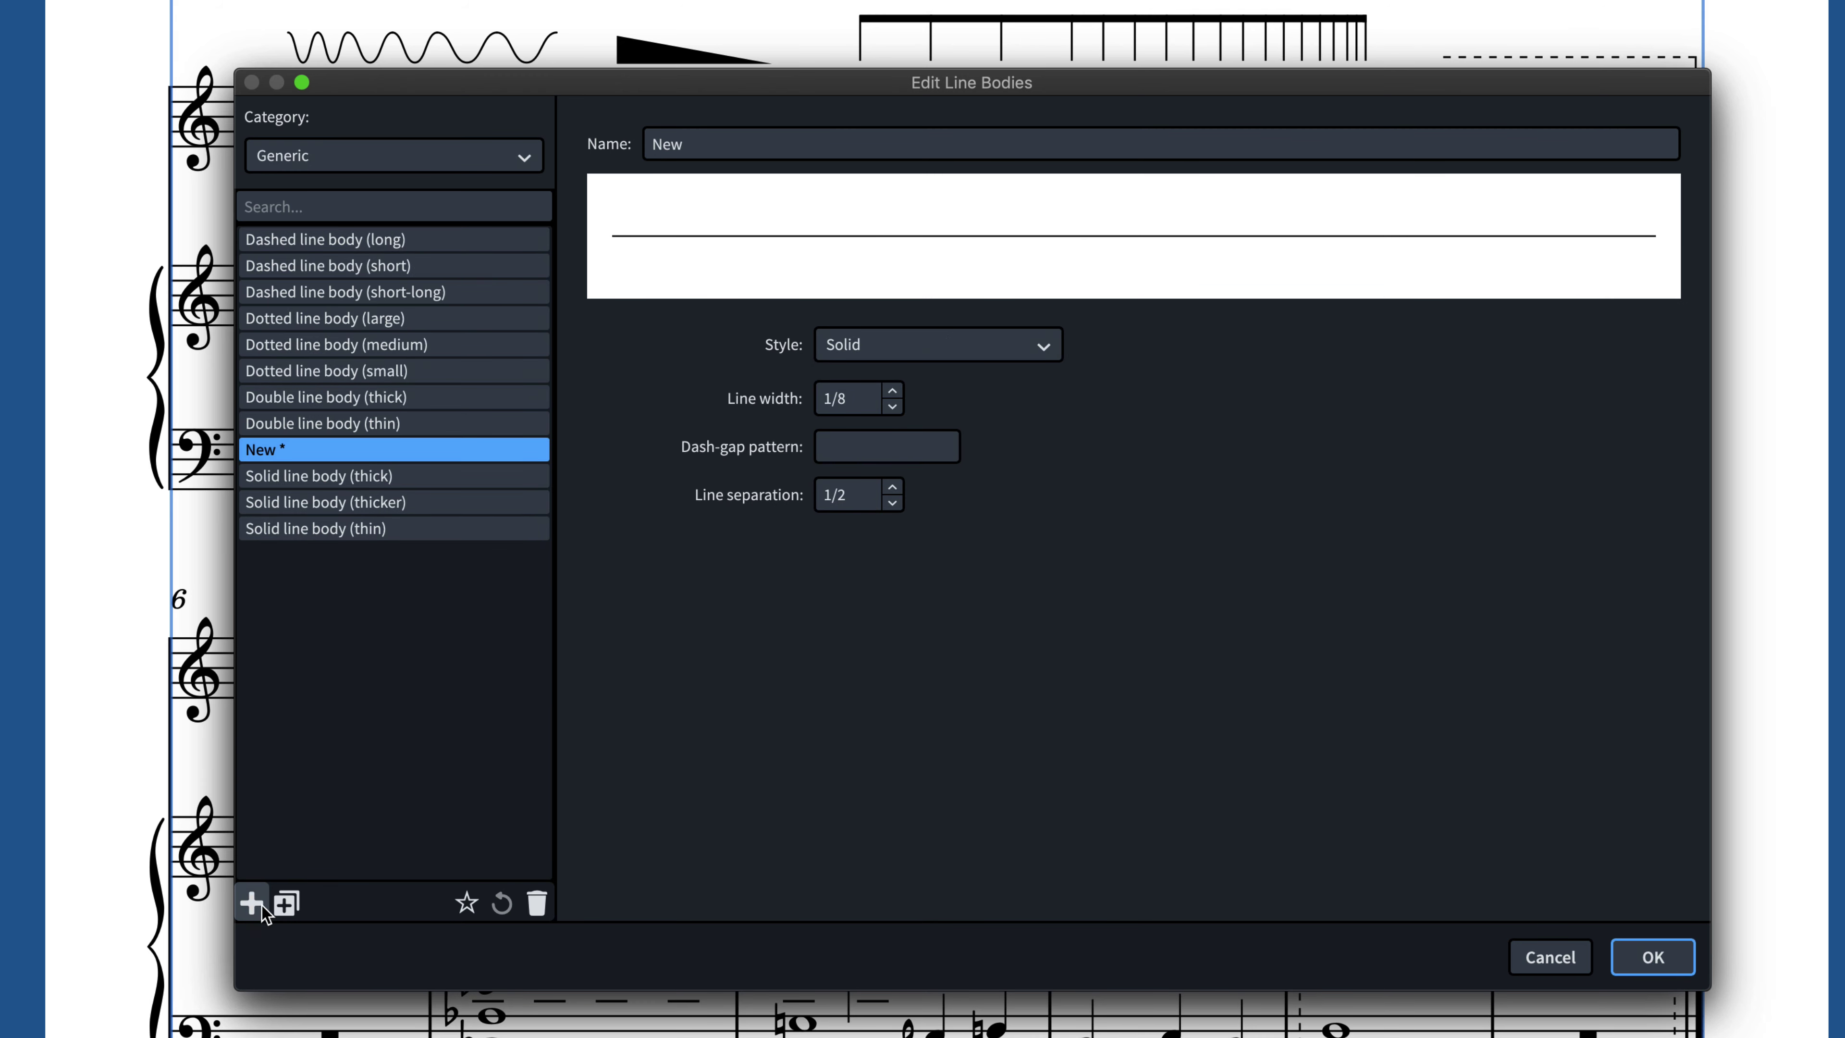
{"action": "left_click", "coordinate": [892, 393]}
{"action": "left_click", "coordinate": [892, 393]}
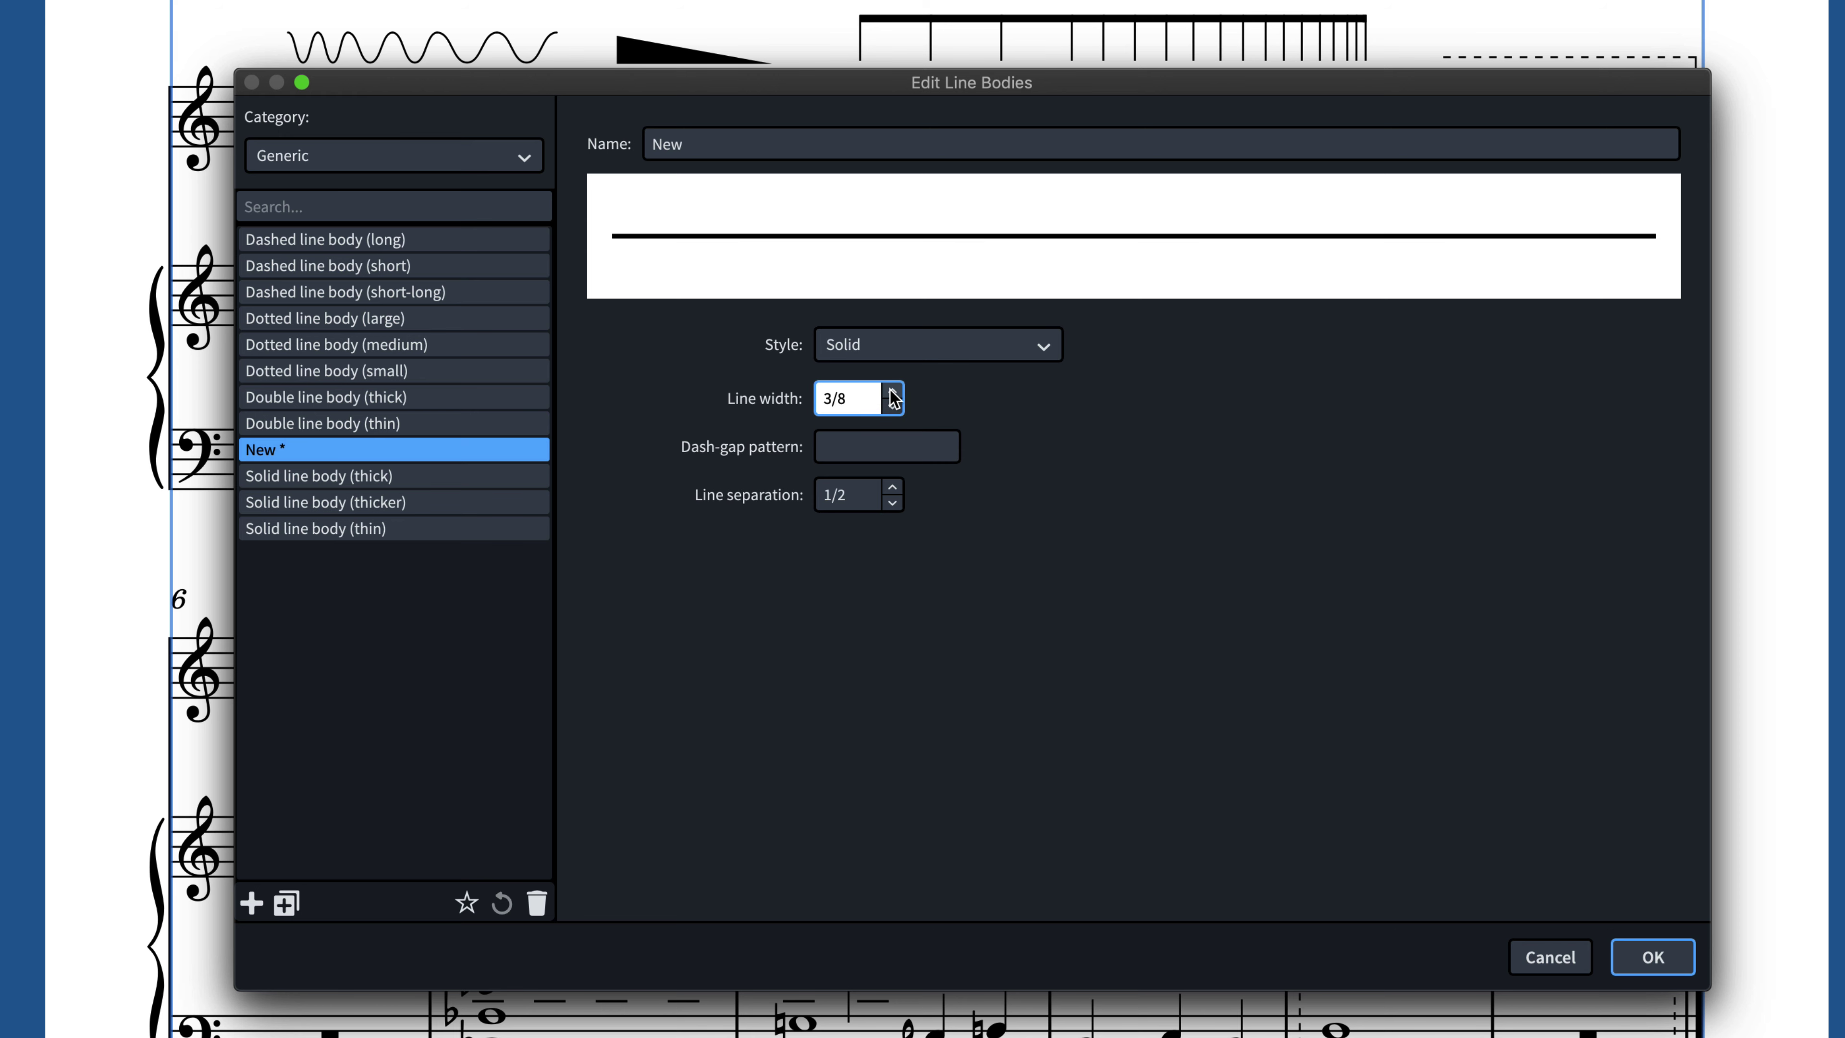
{"action": "left_click", "coordinate": [892, 393]}
{"action": "left_click", "coordinate": [892, 407]}
Step: Try a double line with 7/8 separation, then set the style to Dashed or Dotted
{"action": "left_click", "coordinate": [893, 406]}
{"action": "left_click", "coordinate": [893, 346]}
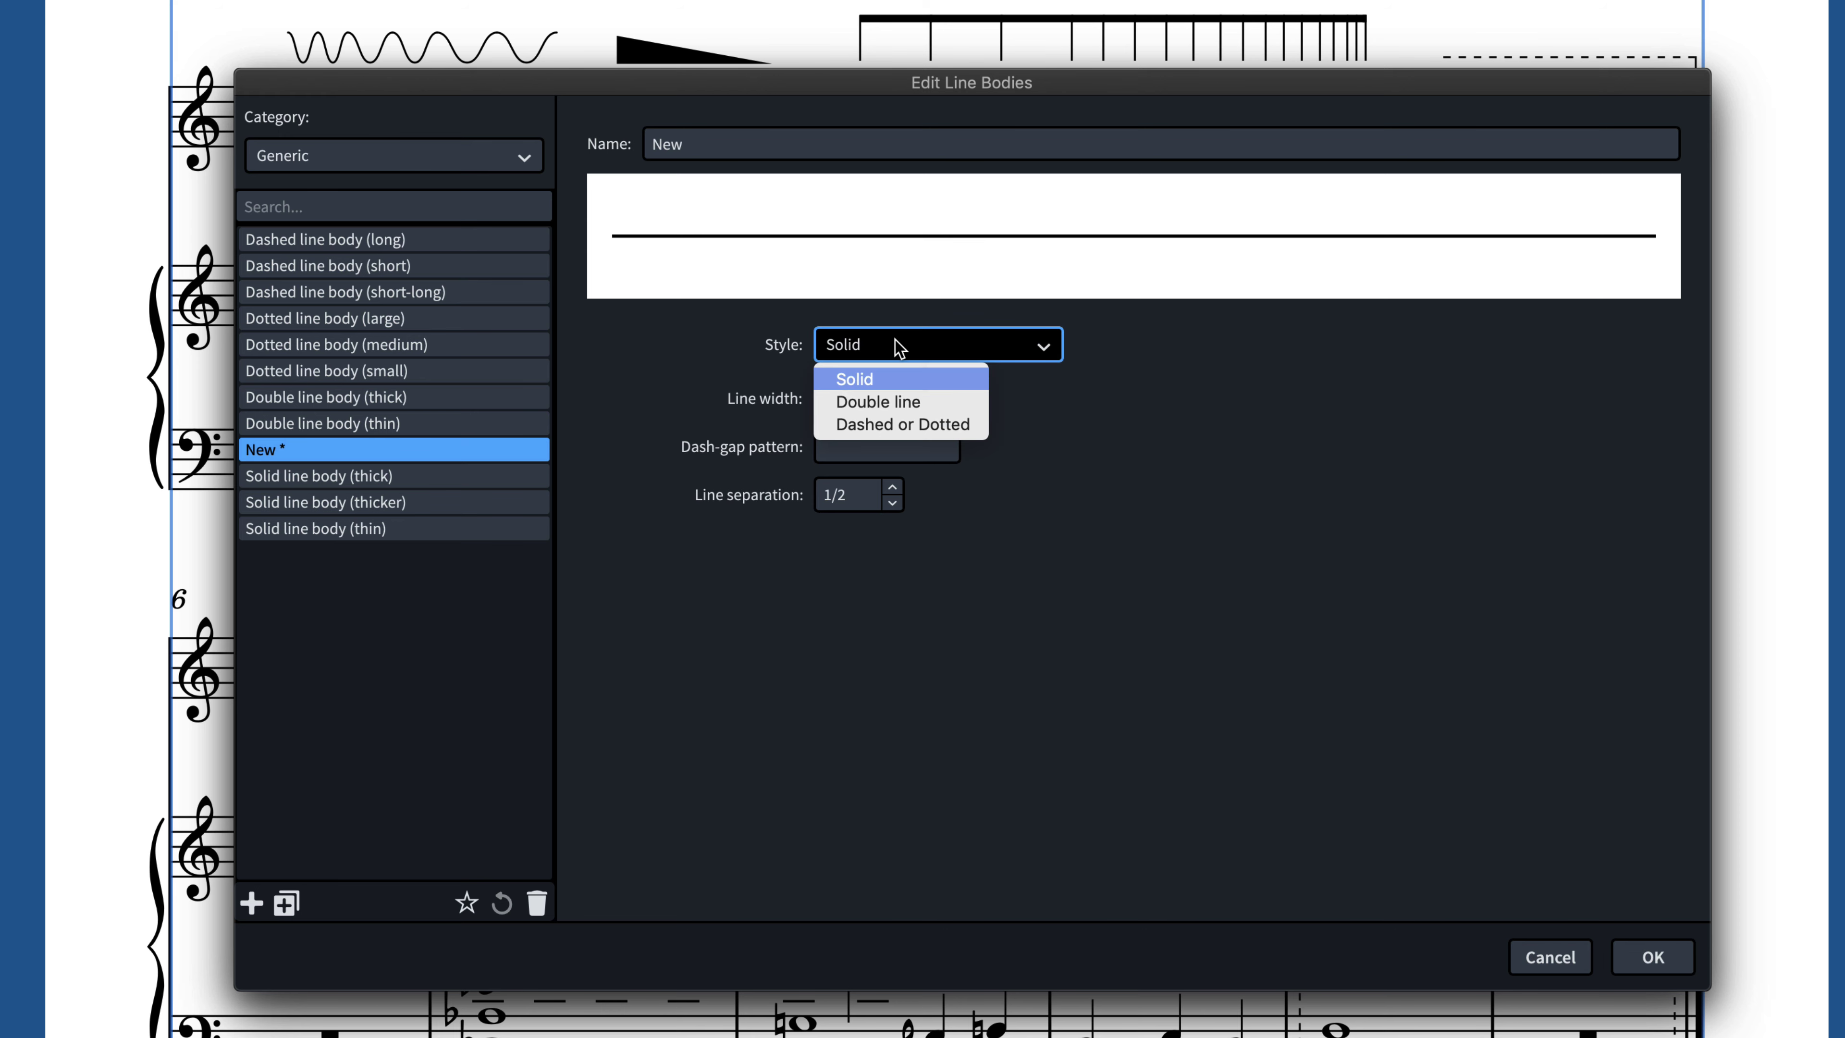
{"action": "left_click", "coordinate": [894, 396]}
{"action": "left_click", "coordinate": [892, 487]}
{"action": "left_click", "coordinate": [892, 487]}
{"action": "left_click", "coordinate": [892, 487]}
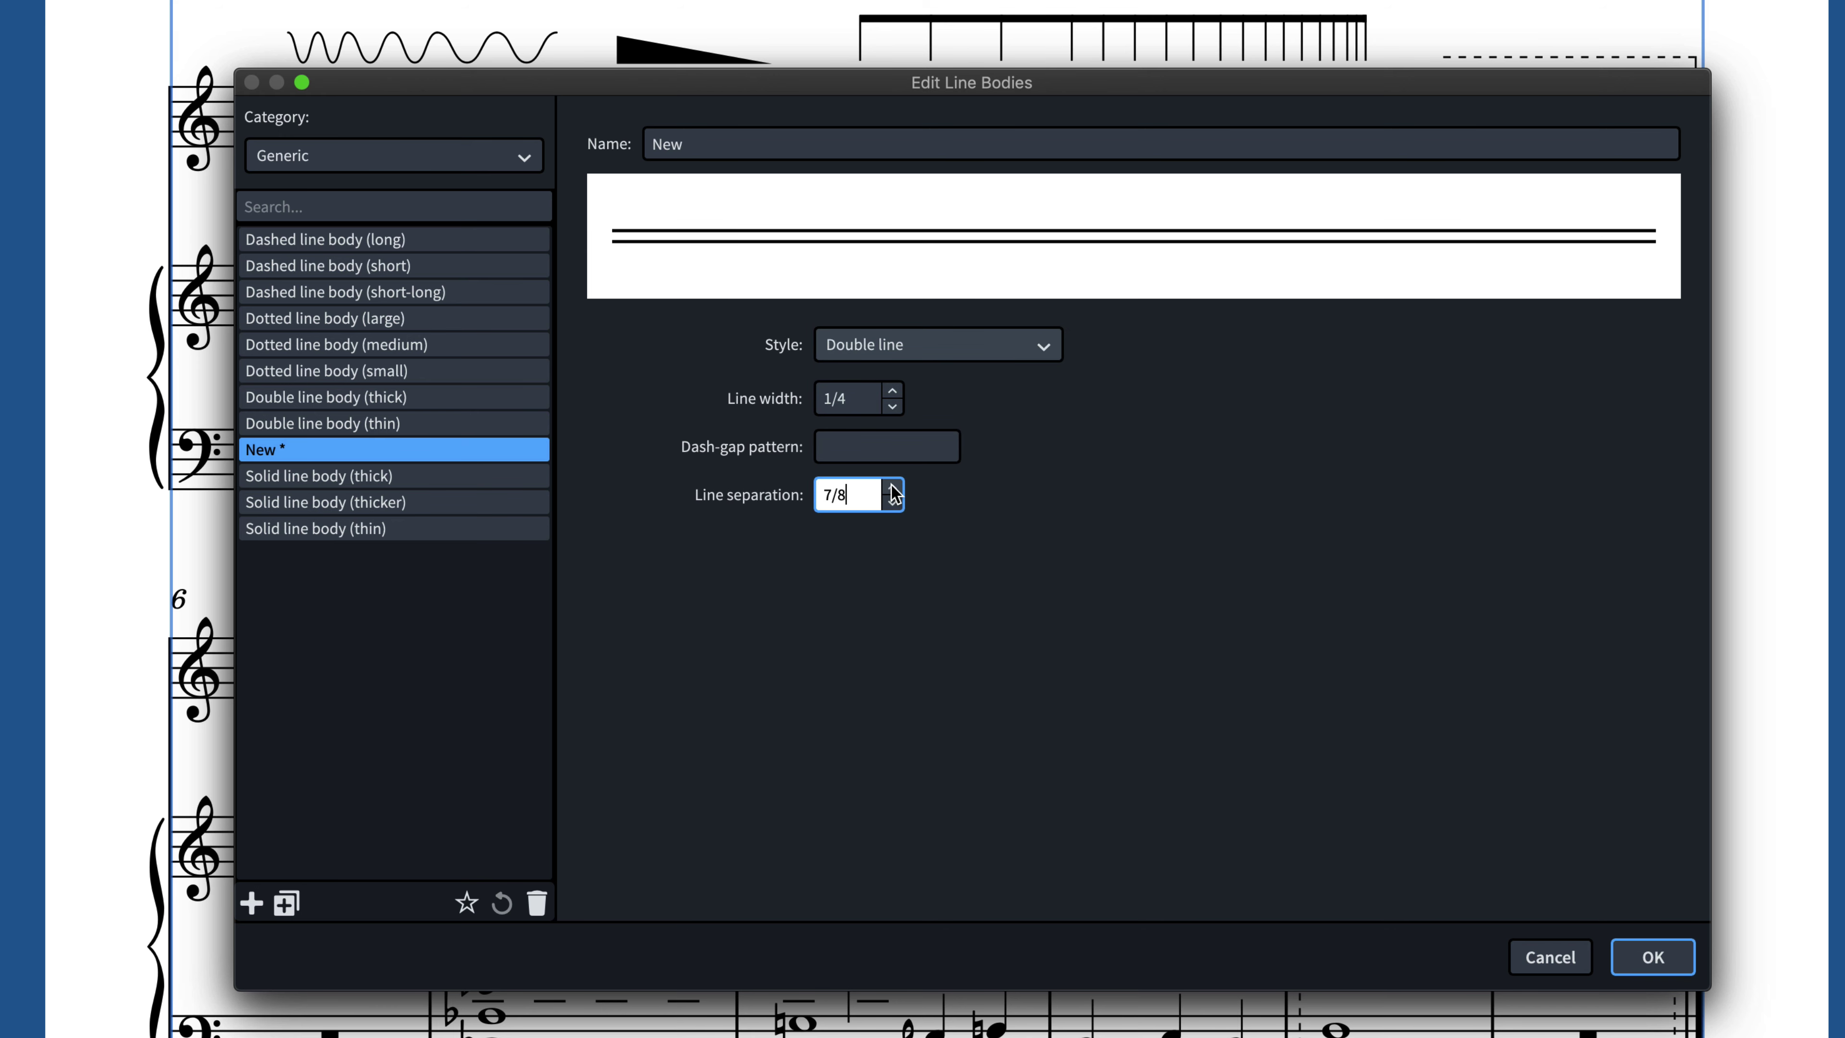
{"action": "left_click", "coordinate": [928, 352]}
{"action": "left_click", "coordinate": [938, 421]}
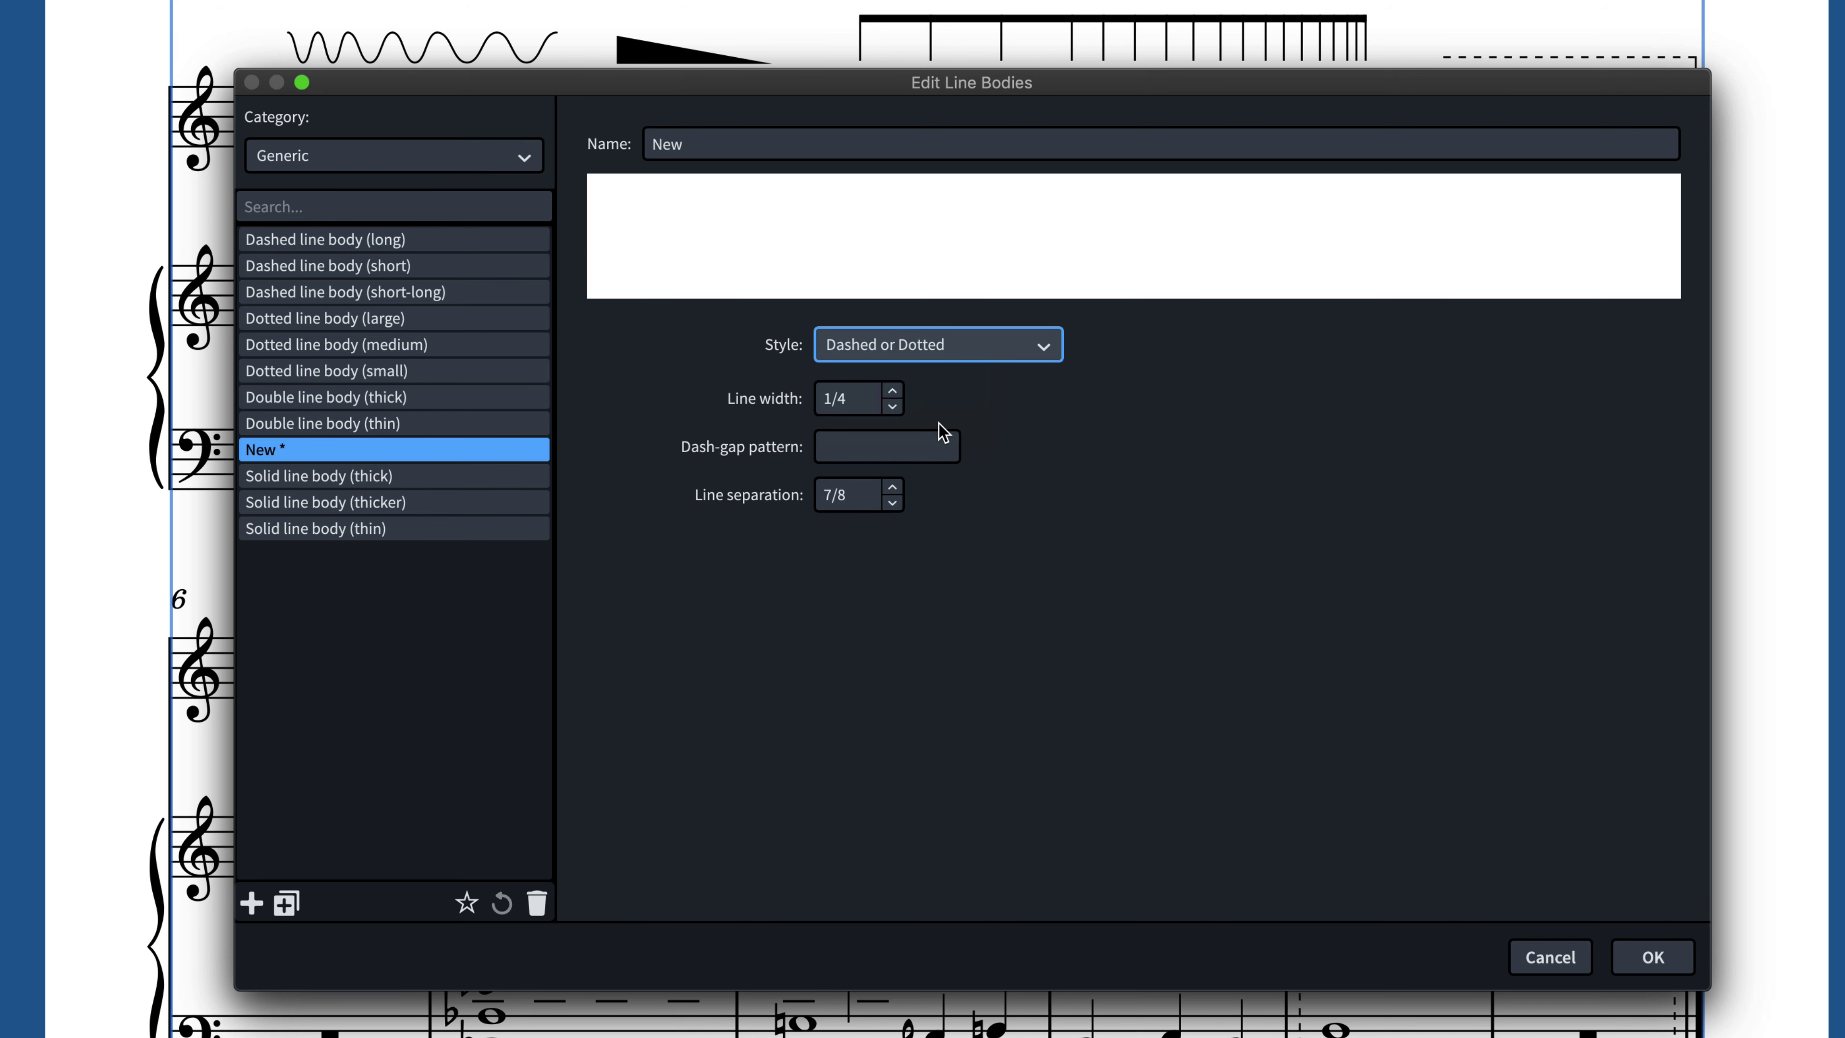
Step: Enter the dash-gap pattern -1;2;2;2 for the new body
{"action": "left_click", "coordinate": [874, 440]}
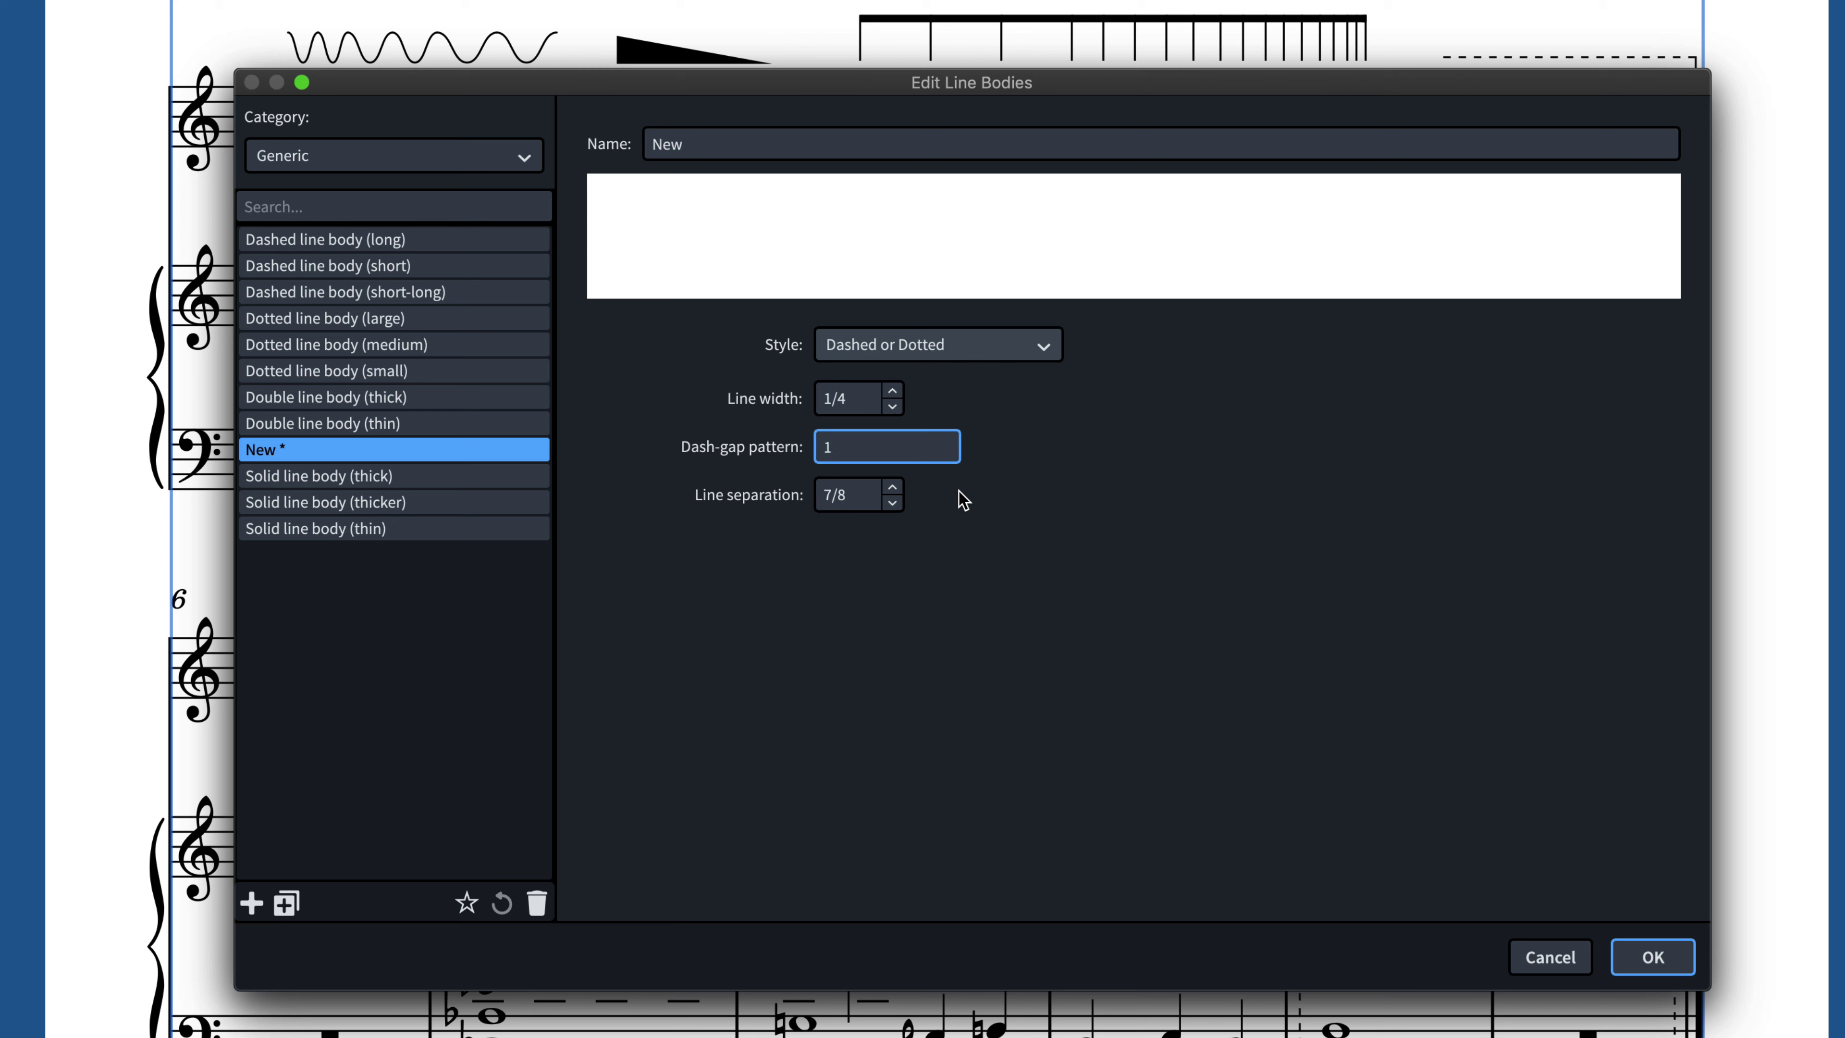
{"action": "type", "text": "1;2"}
{"action": "key", "text": "BackSpace"}
{"action": "type", "text": "3"}
{"action": "key", "text": "BackSpace"}
{"action": "type", "text": "2-"}
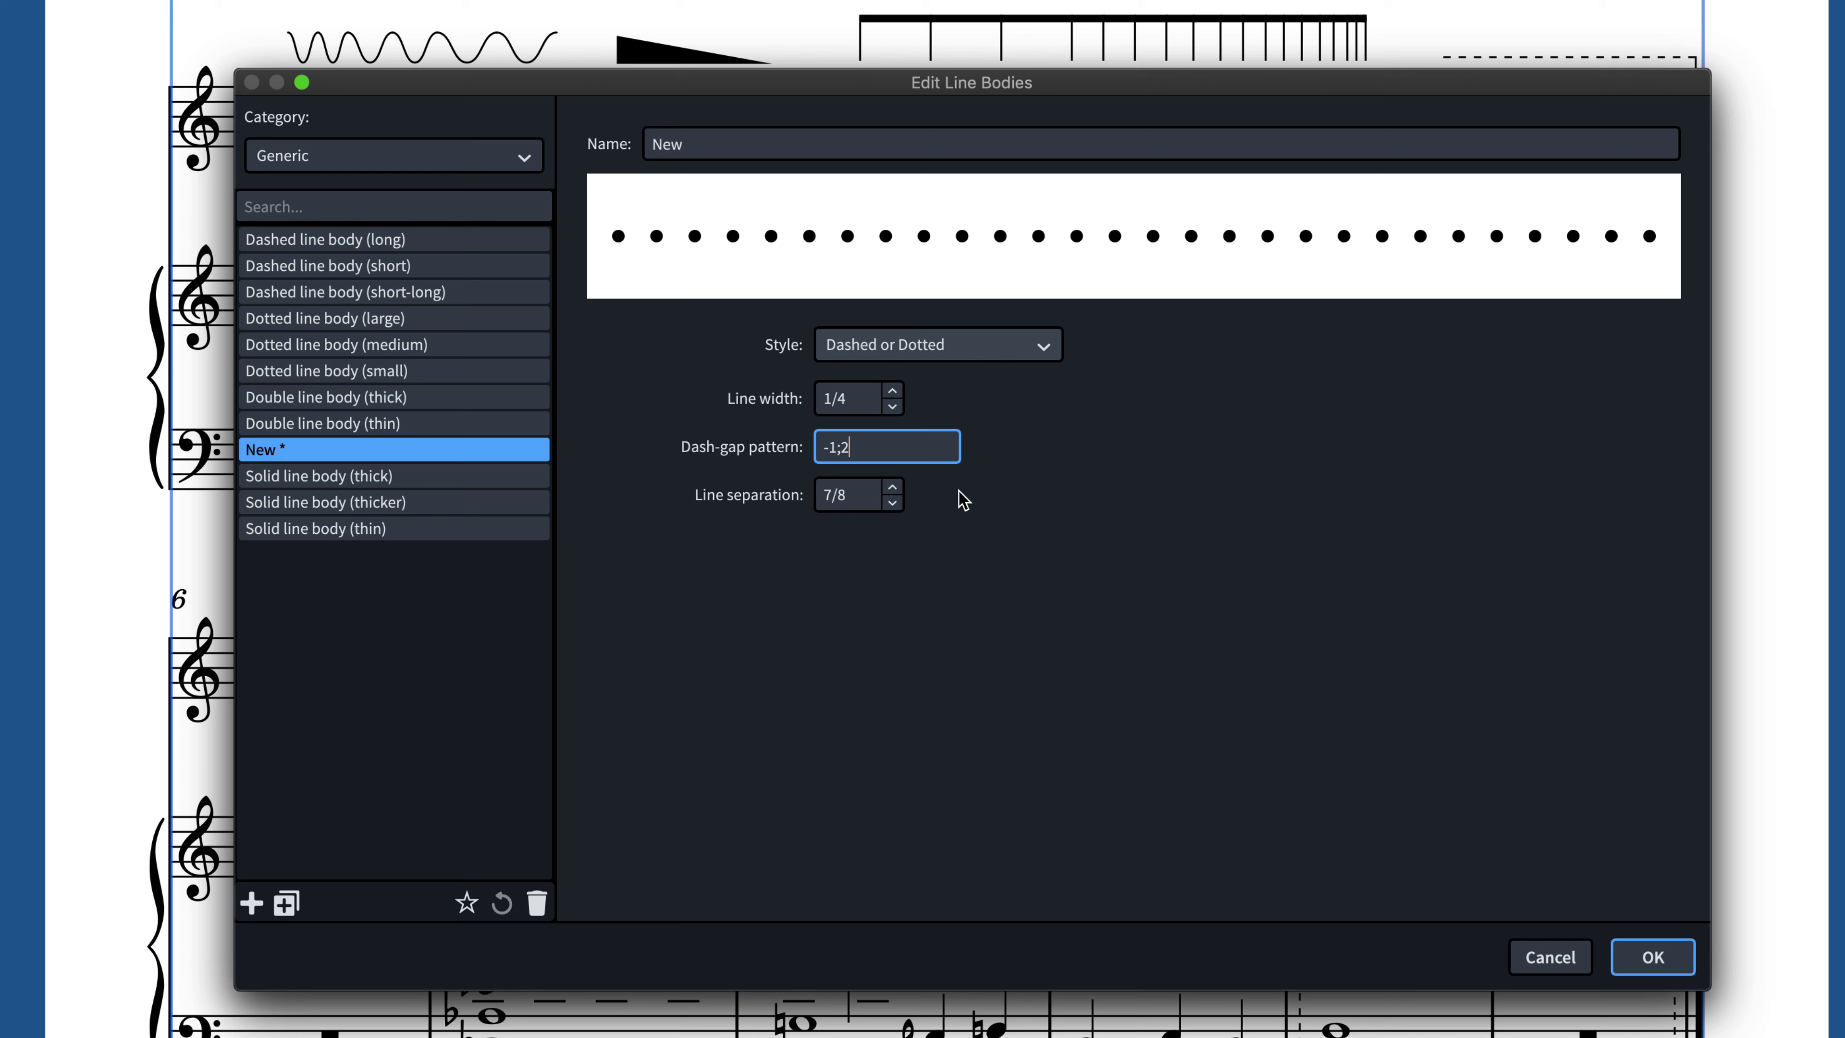
{"action": "type", "text": ";2;"}
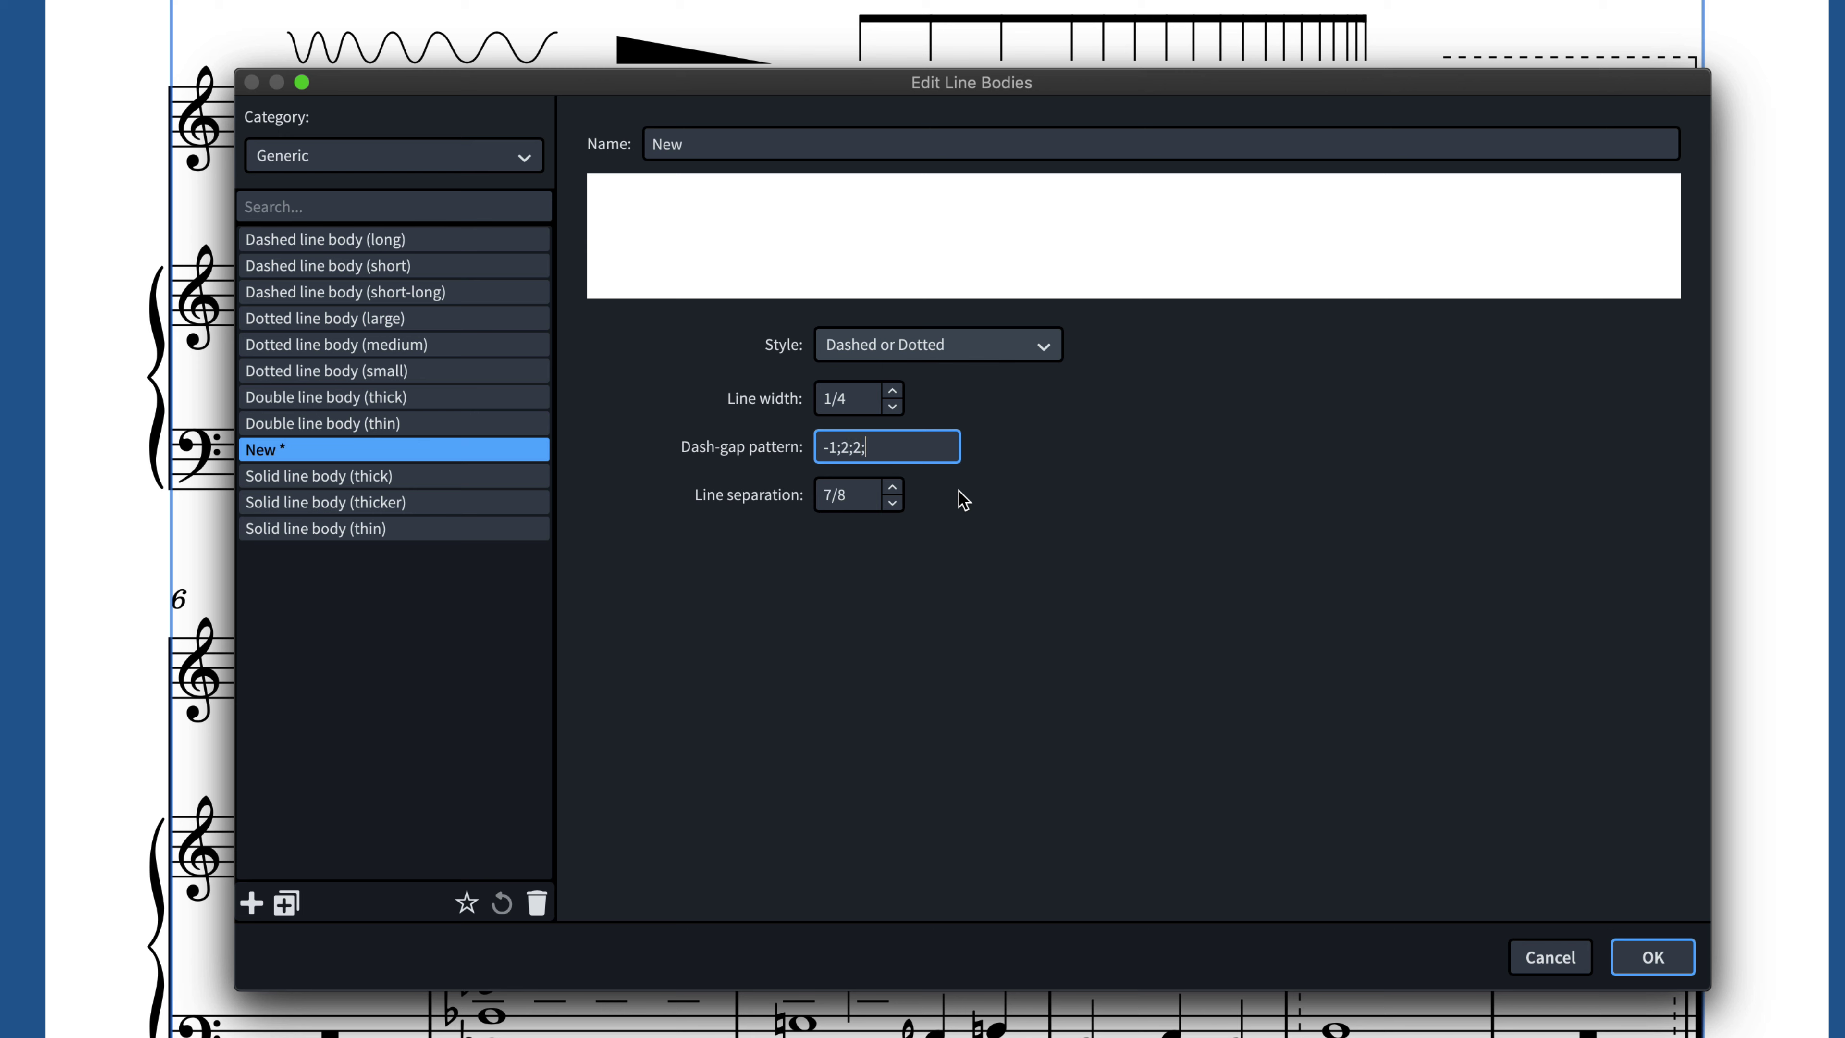
{"action": "type", "text": "2"}
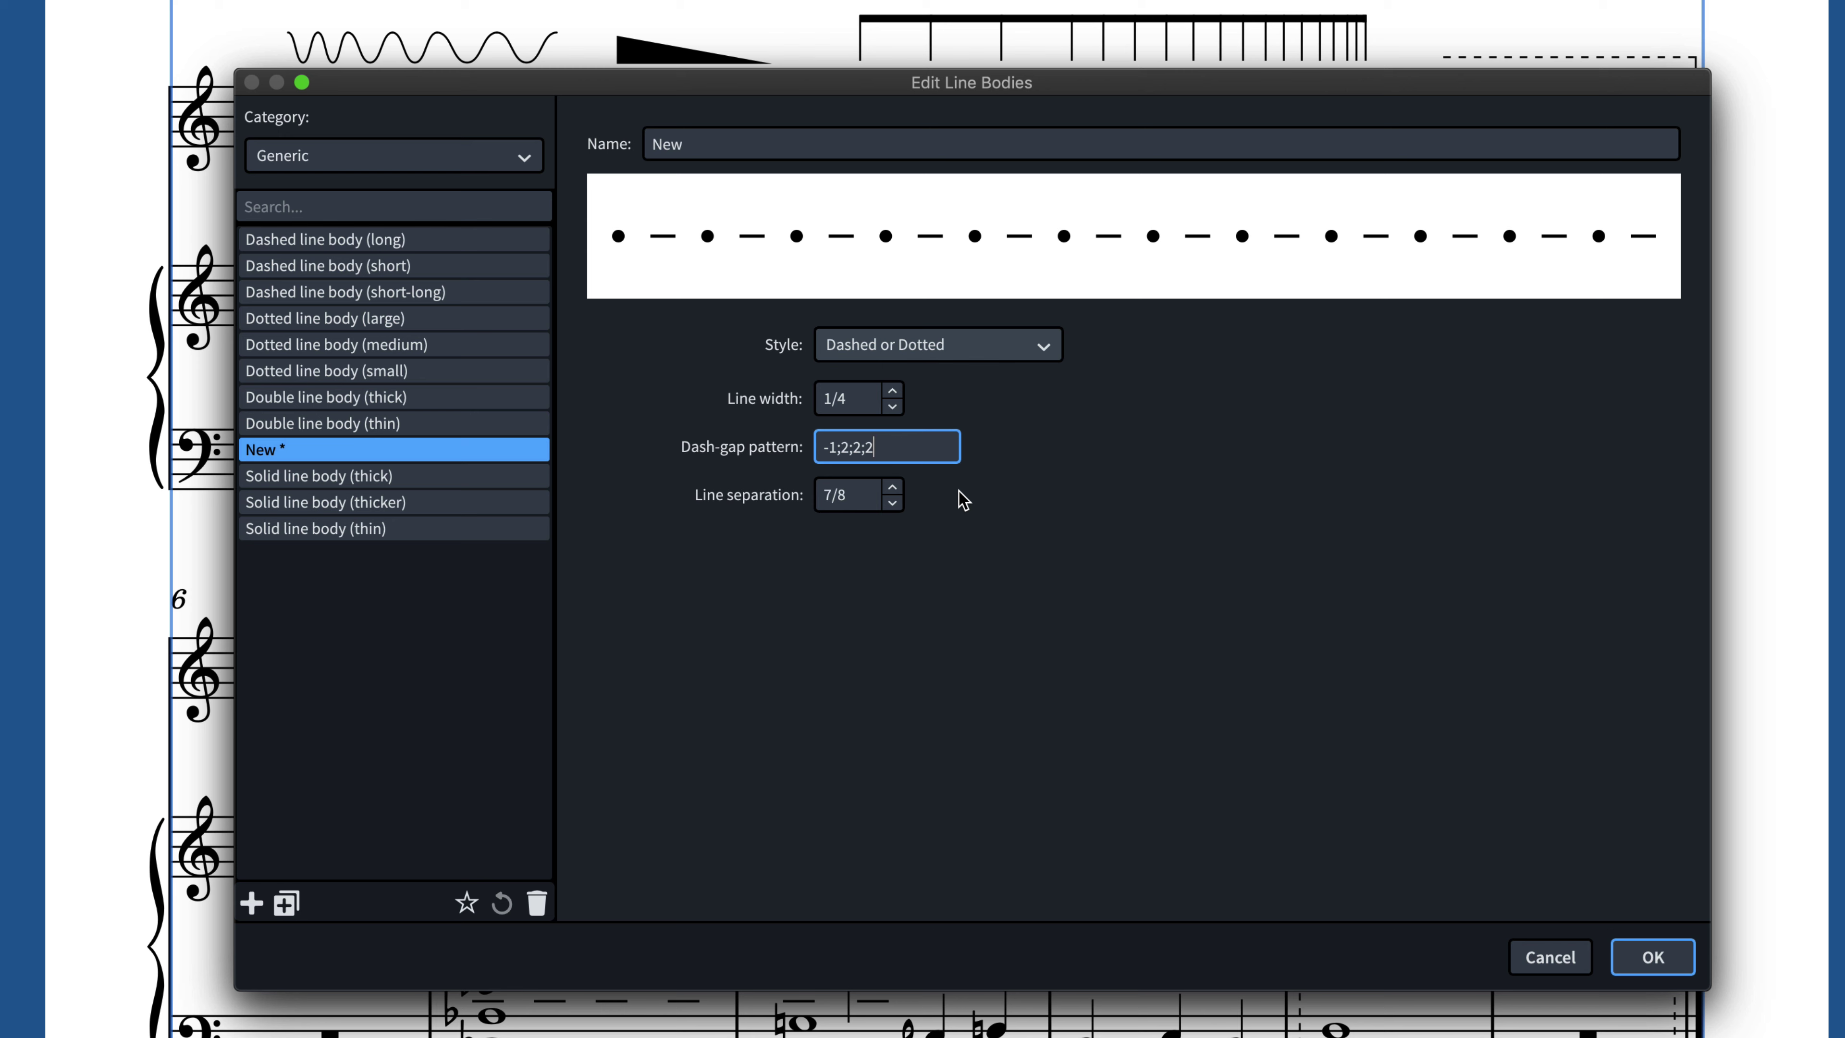
Step: Raise the flat-bottom thick-thin wedge body's start thickness to 2 1/4
{"action": "left_click", "coordinate": [502, 166]}
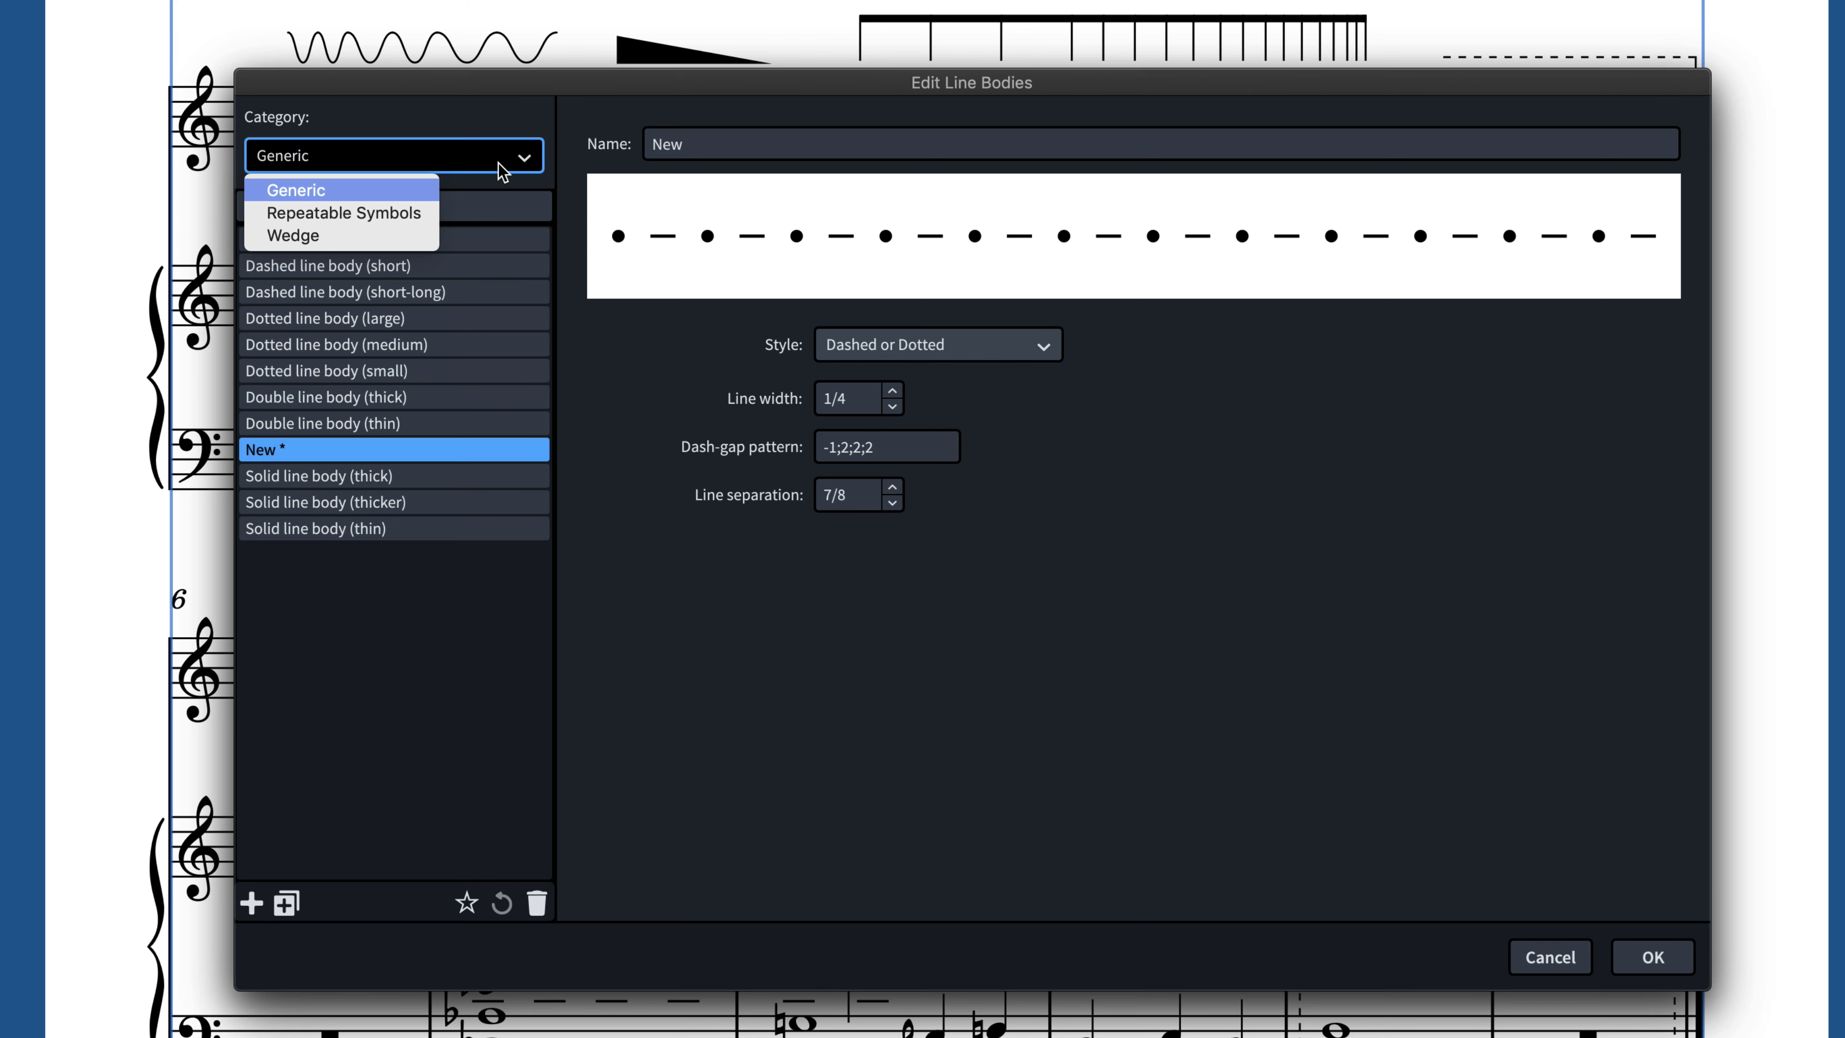
{"action": "left_click", "coordinate": [421, 232]}
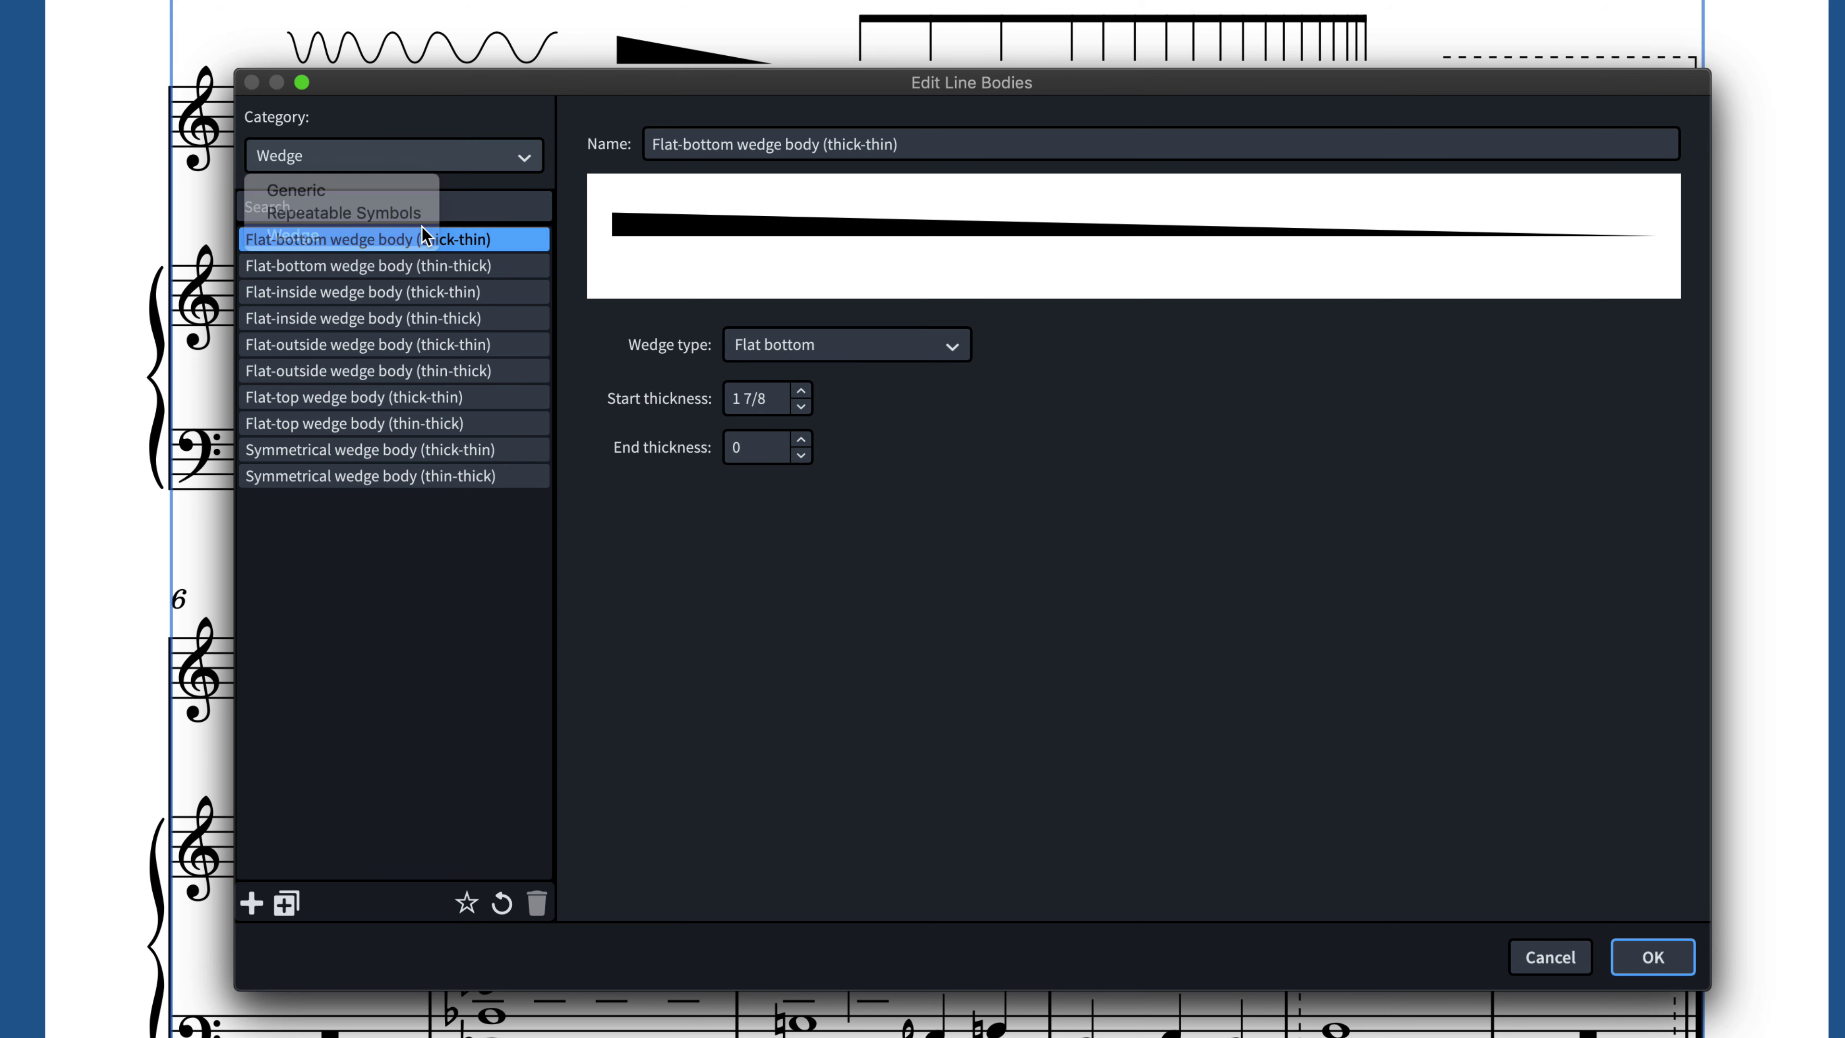
{"action": "left_click", "coordinate": [802, 391]}
{"action": "left_click", "coordinate": [801, 392]}
{"action": "left_click", "coordinate": [802, 391]}
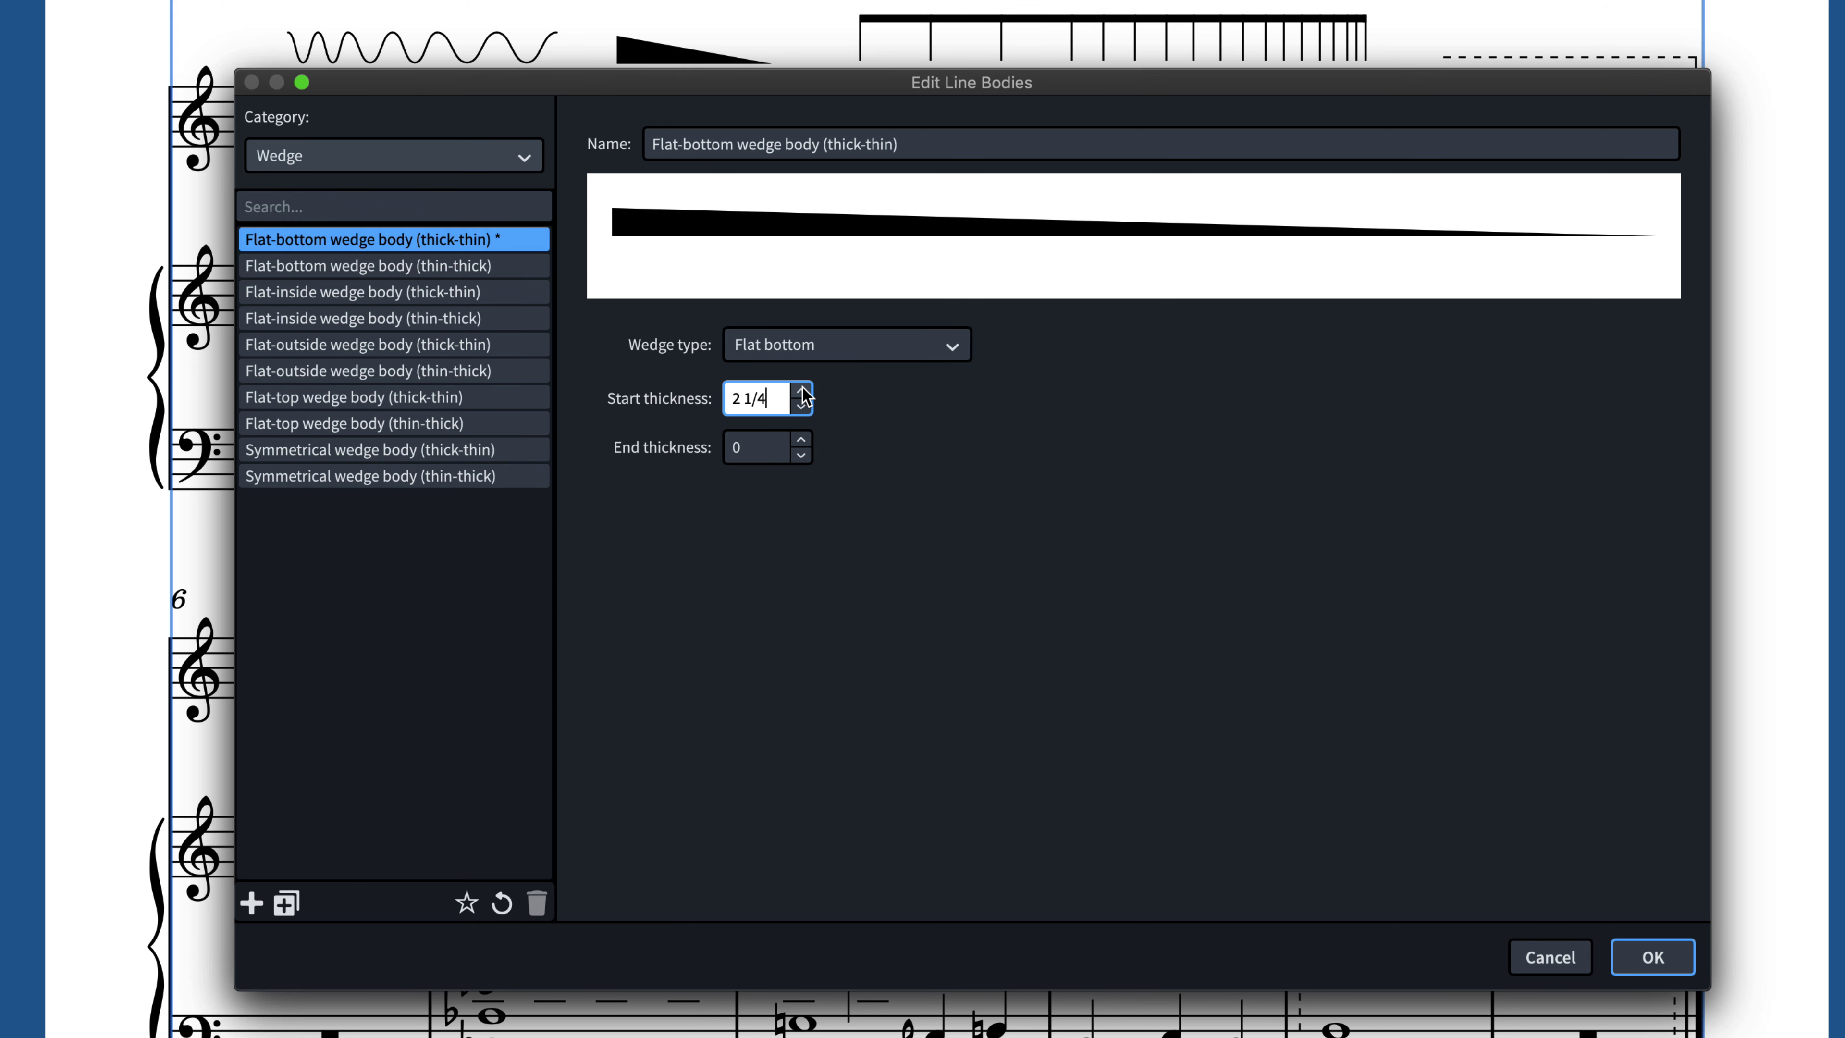
Step: Switch to Repeatable Symbols bodies and preview the Wavy and narrow-wide Wavy bodies
{"action": "left_click", "coordinate": [524, 158]}
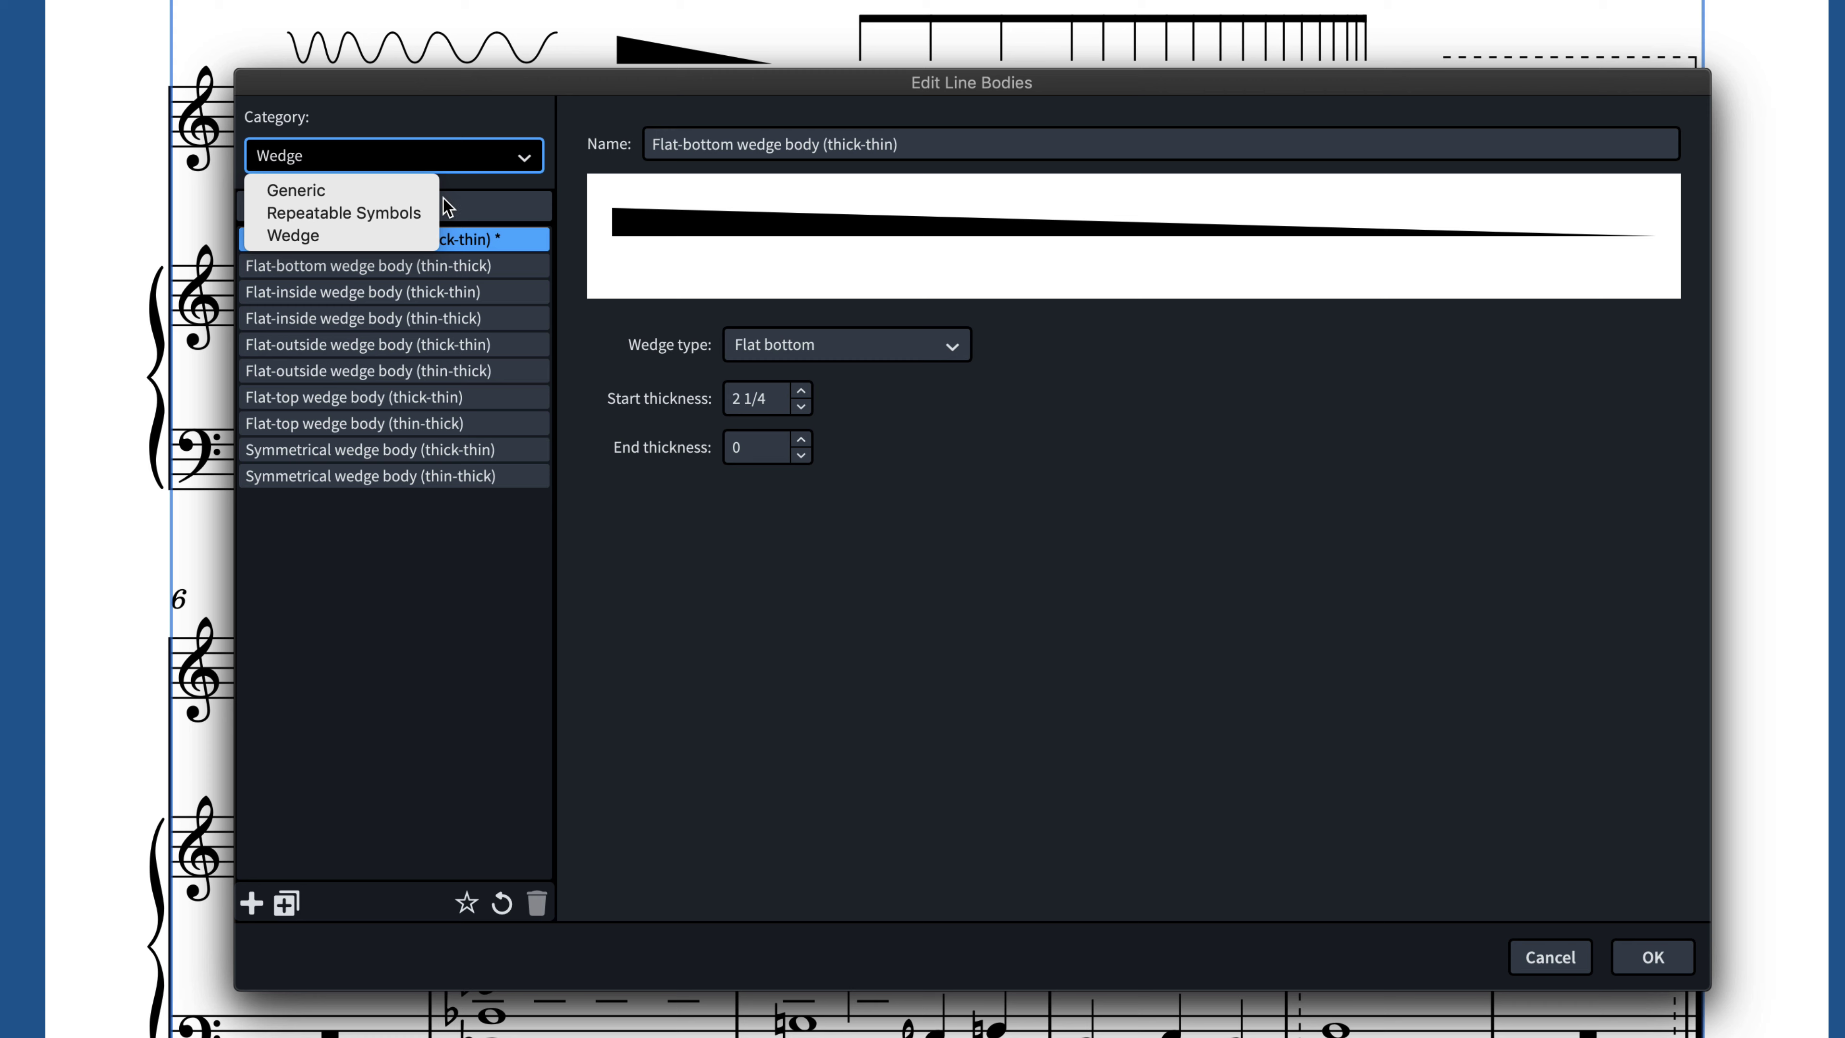
{"action": "left_click", "coordinate": [428, 218]}
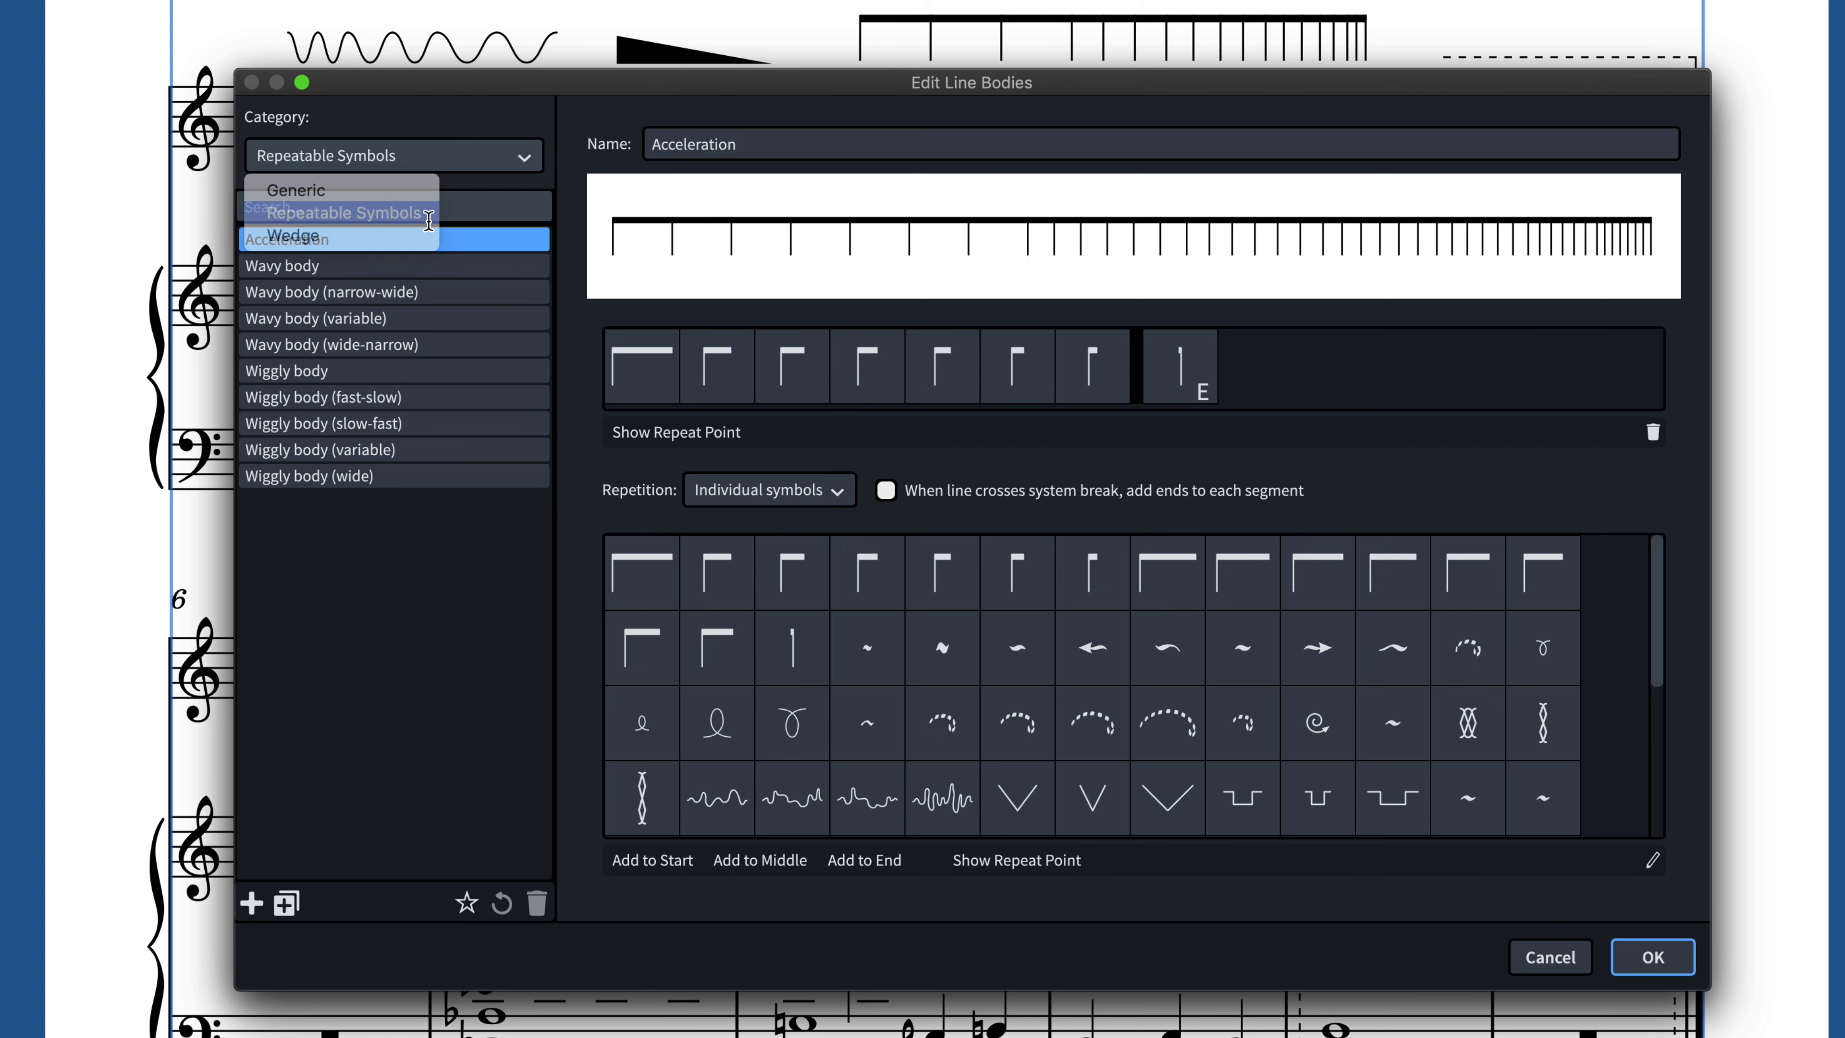
{"action": "left_click", "coordinate": [452, 265]}
{"action": "left_click", "coordinate": [454, 296]}
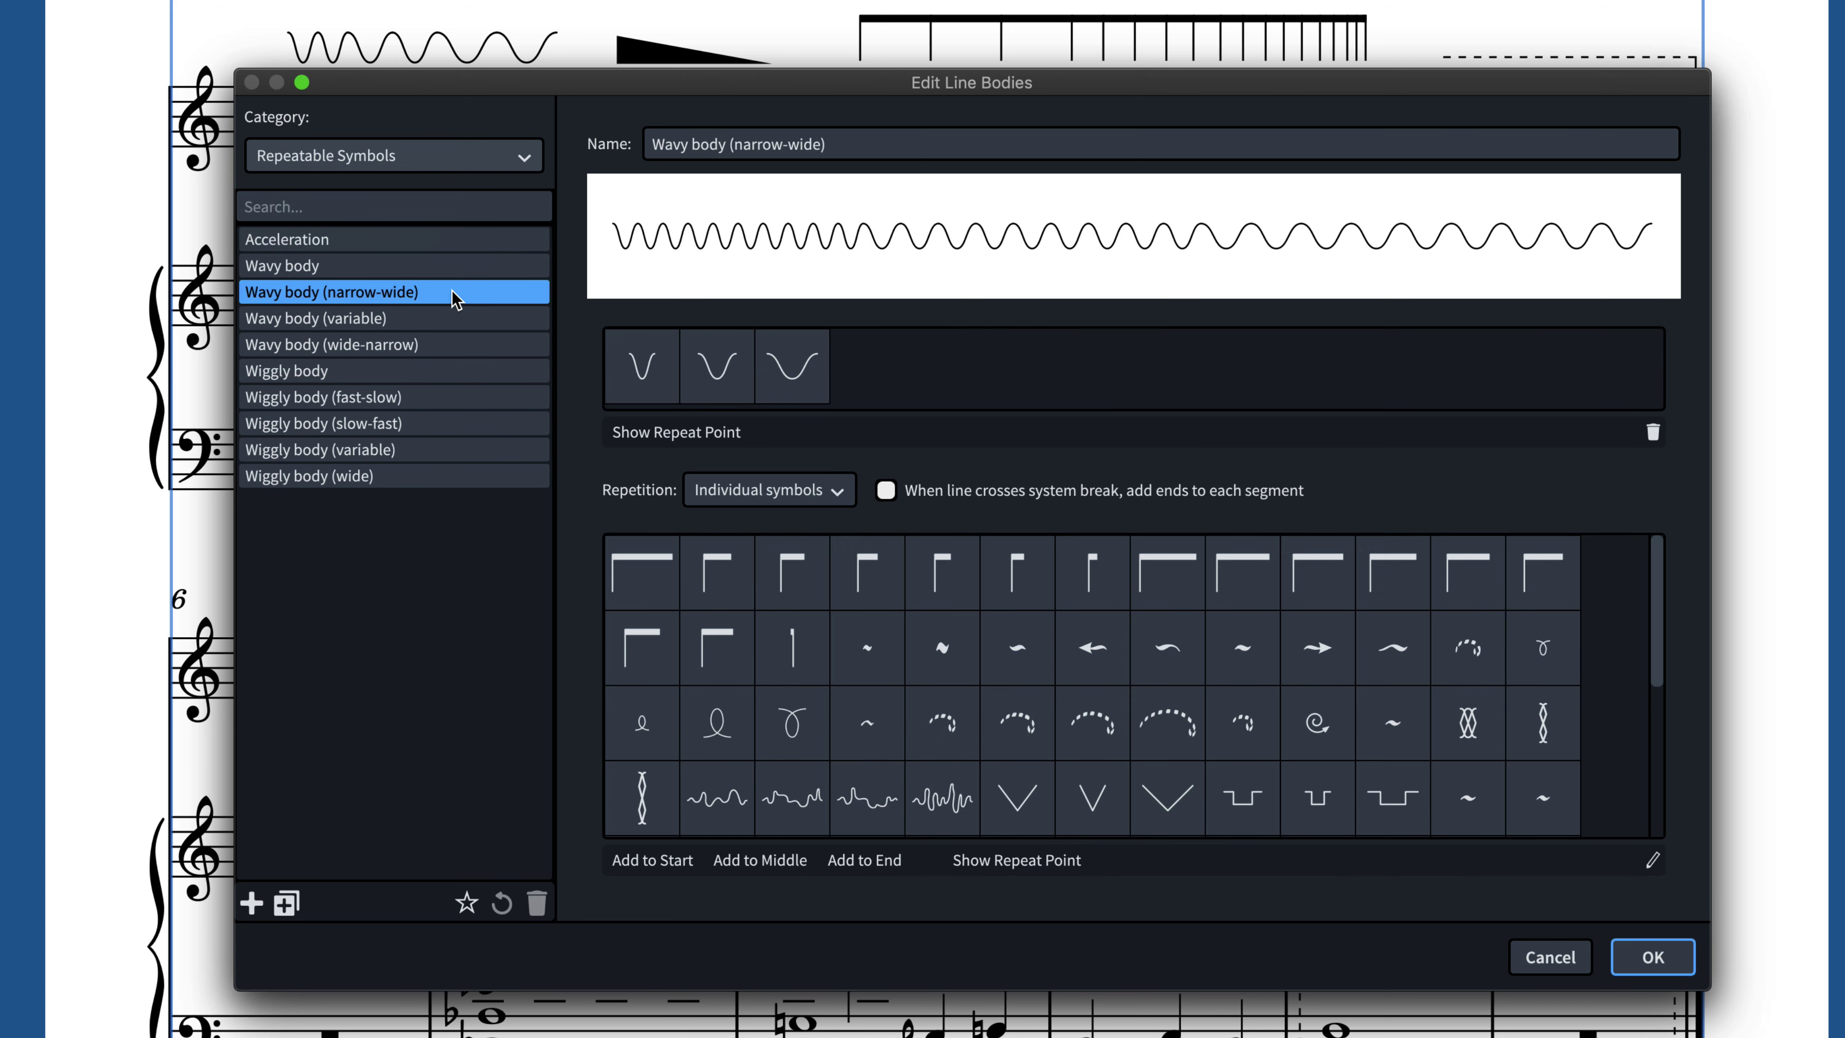
Step: Add a repeatable-symbol body New 2 made of five progressively larger dotted curls
{"action": "left_click", "coordinate": [251, 904]}
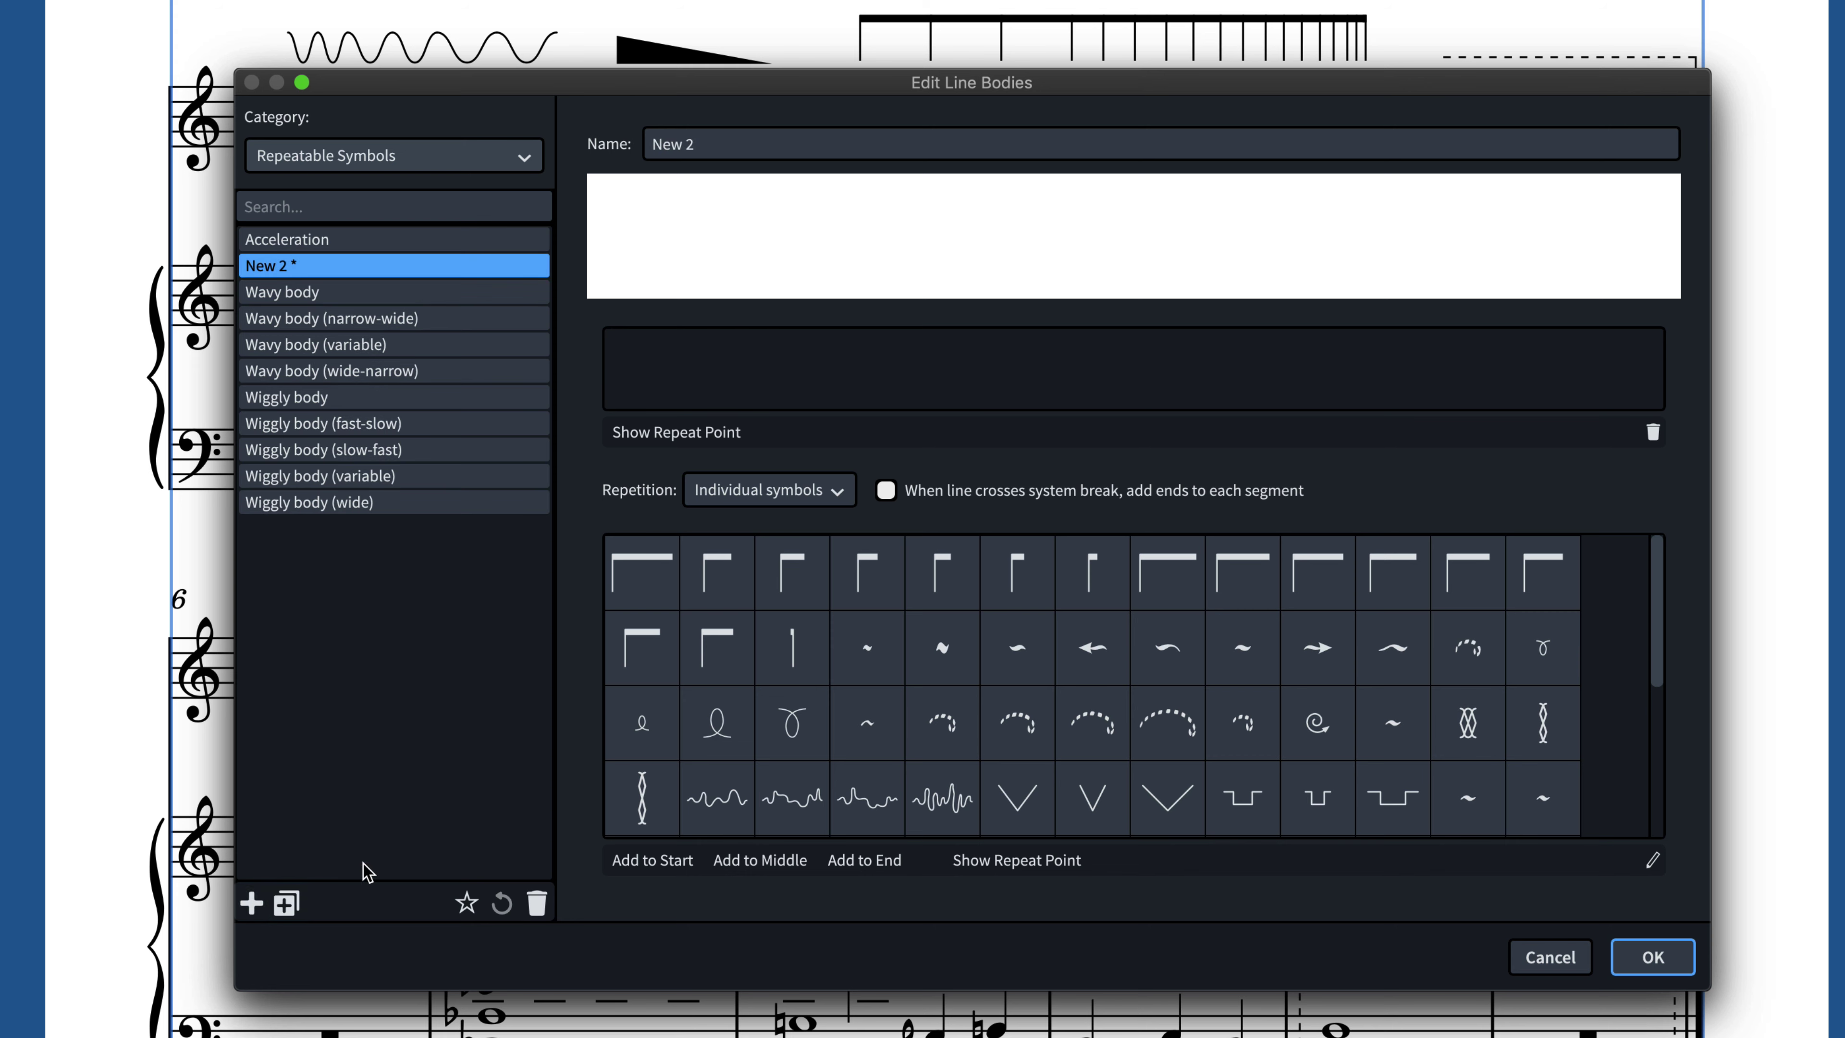
{"action": "double_click", "coordinate": [1233, 719]}
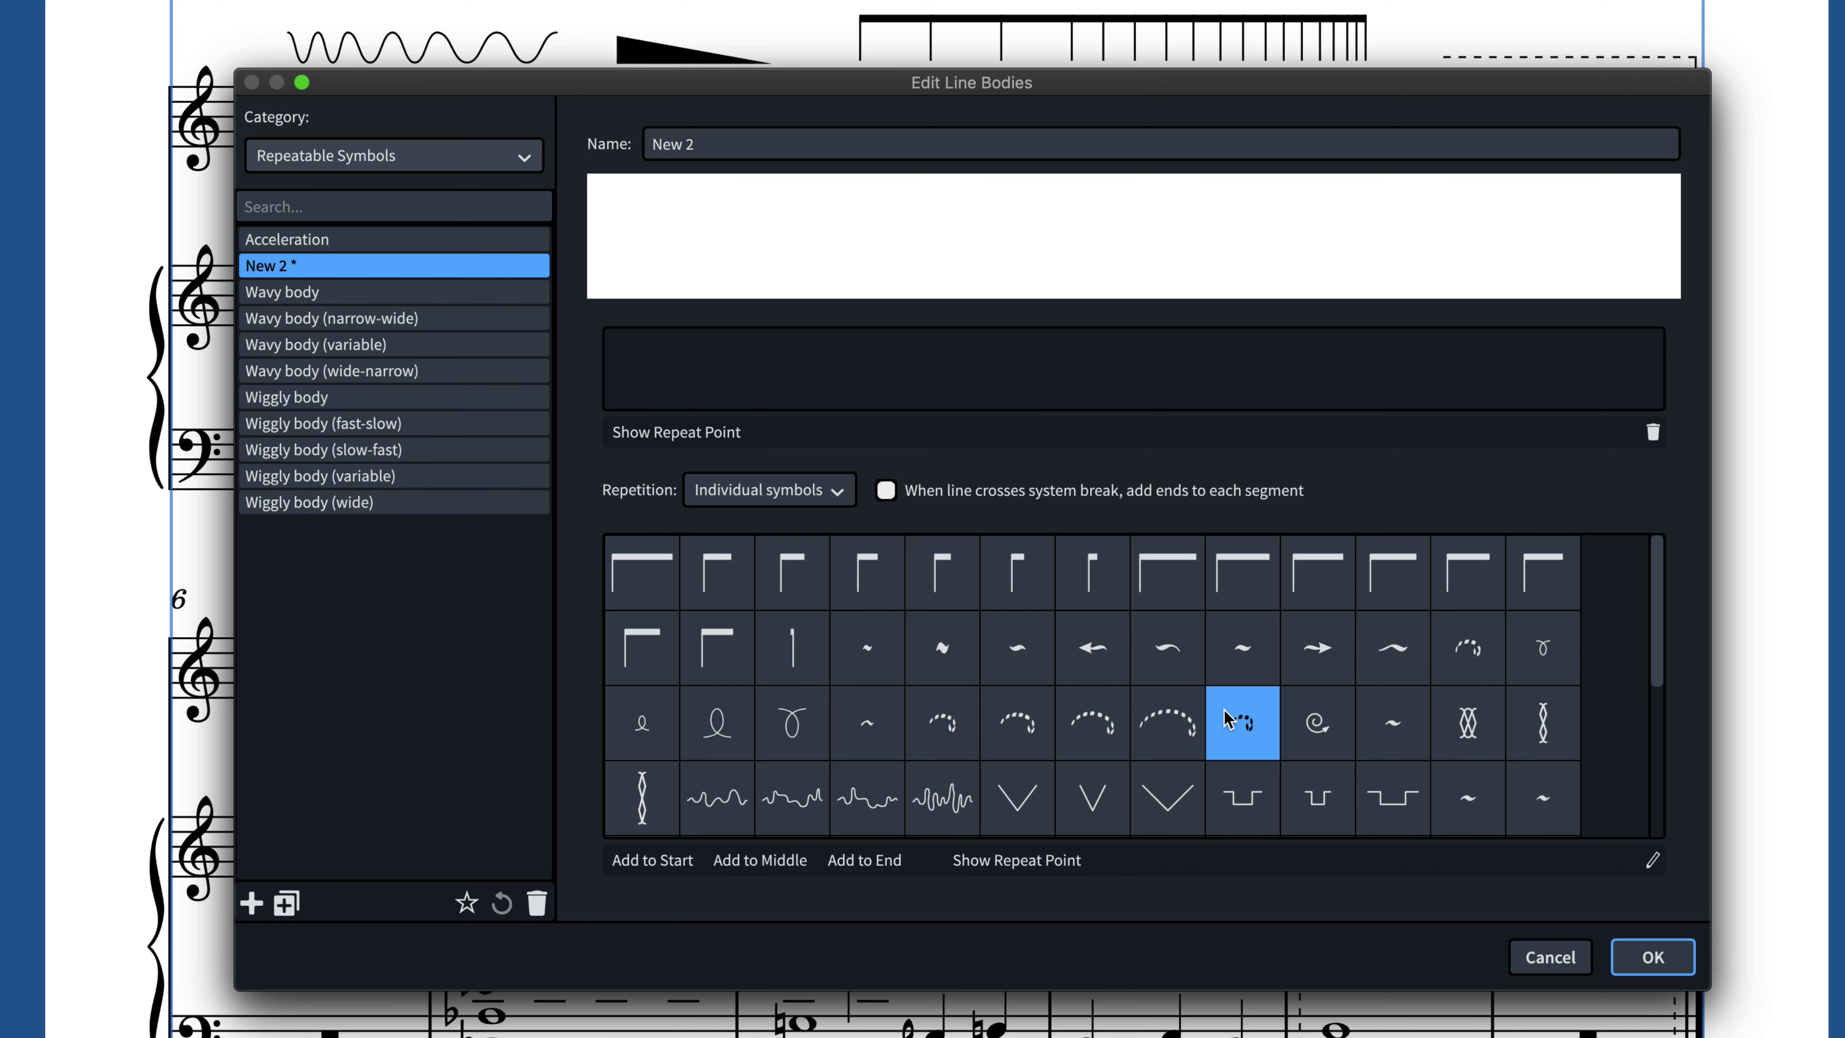
{"action": "double_click", "coordinate": [944, 740]}
{"action": "double_click", "coordinate": [1013, 735]}
{"action": "double_click", "coordinate": [1089, 734]}
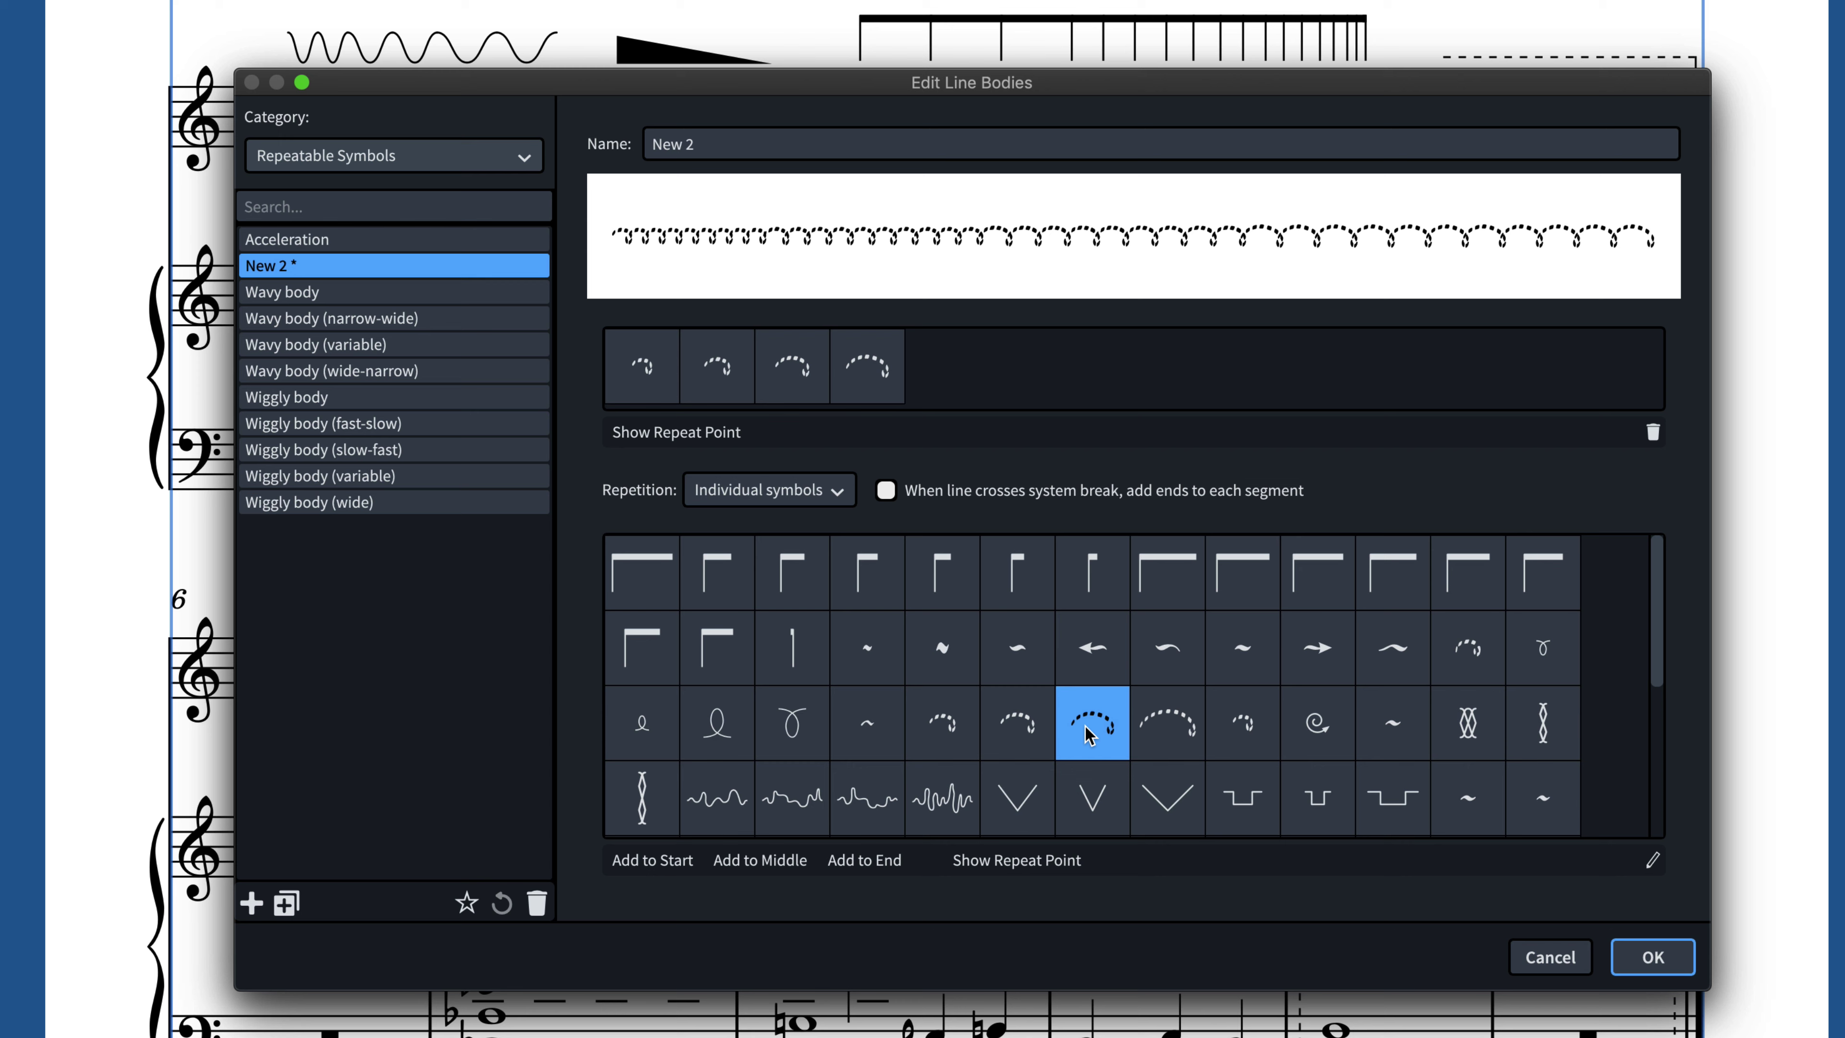
{"action": "double_click", "coordinate": [1164, 730]}
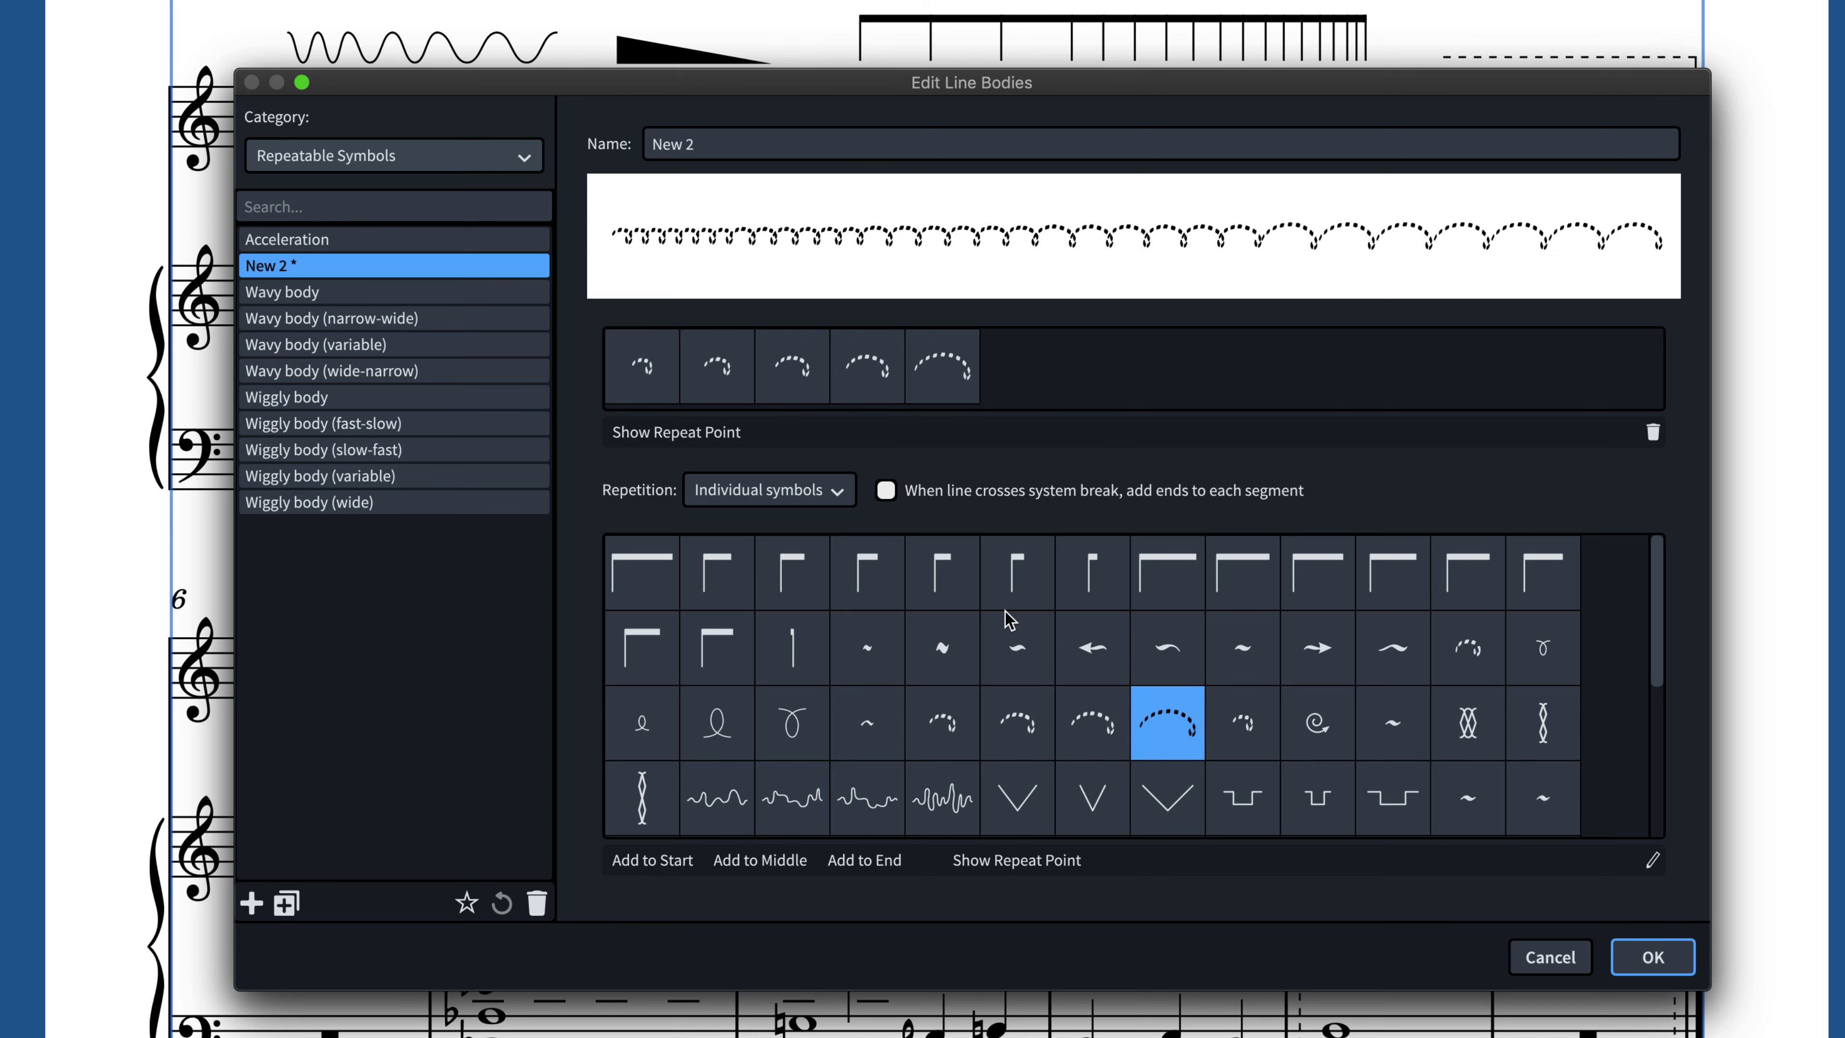
Step: Set repetition to Whole pattern, add a spiral start, and edit the larger curl symbol
{"action": "left_click", "coordinate": [848, 499]}
{"action": "left_click", "coordinate": [828, 549]}
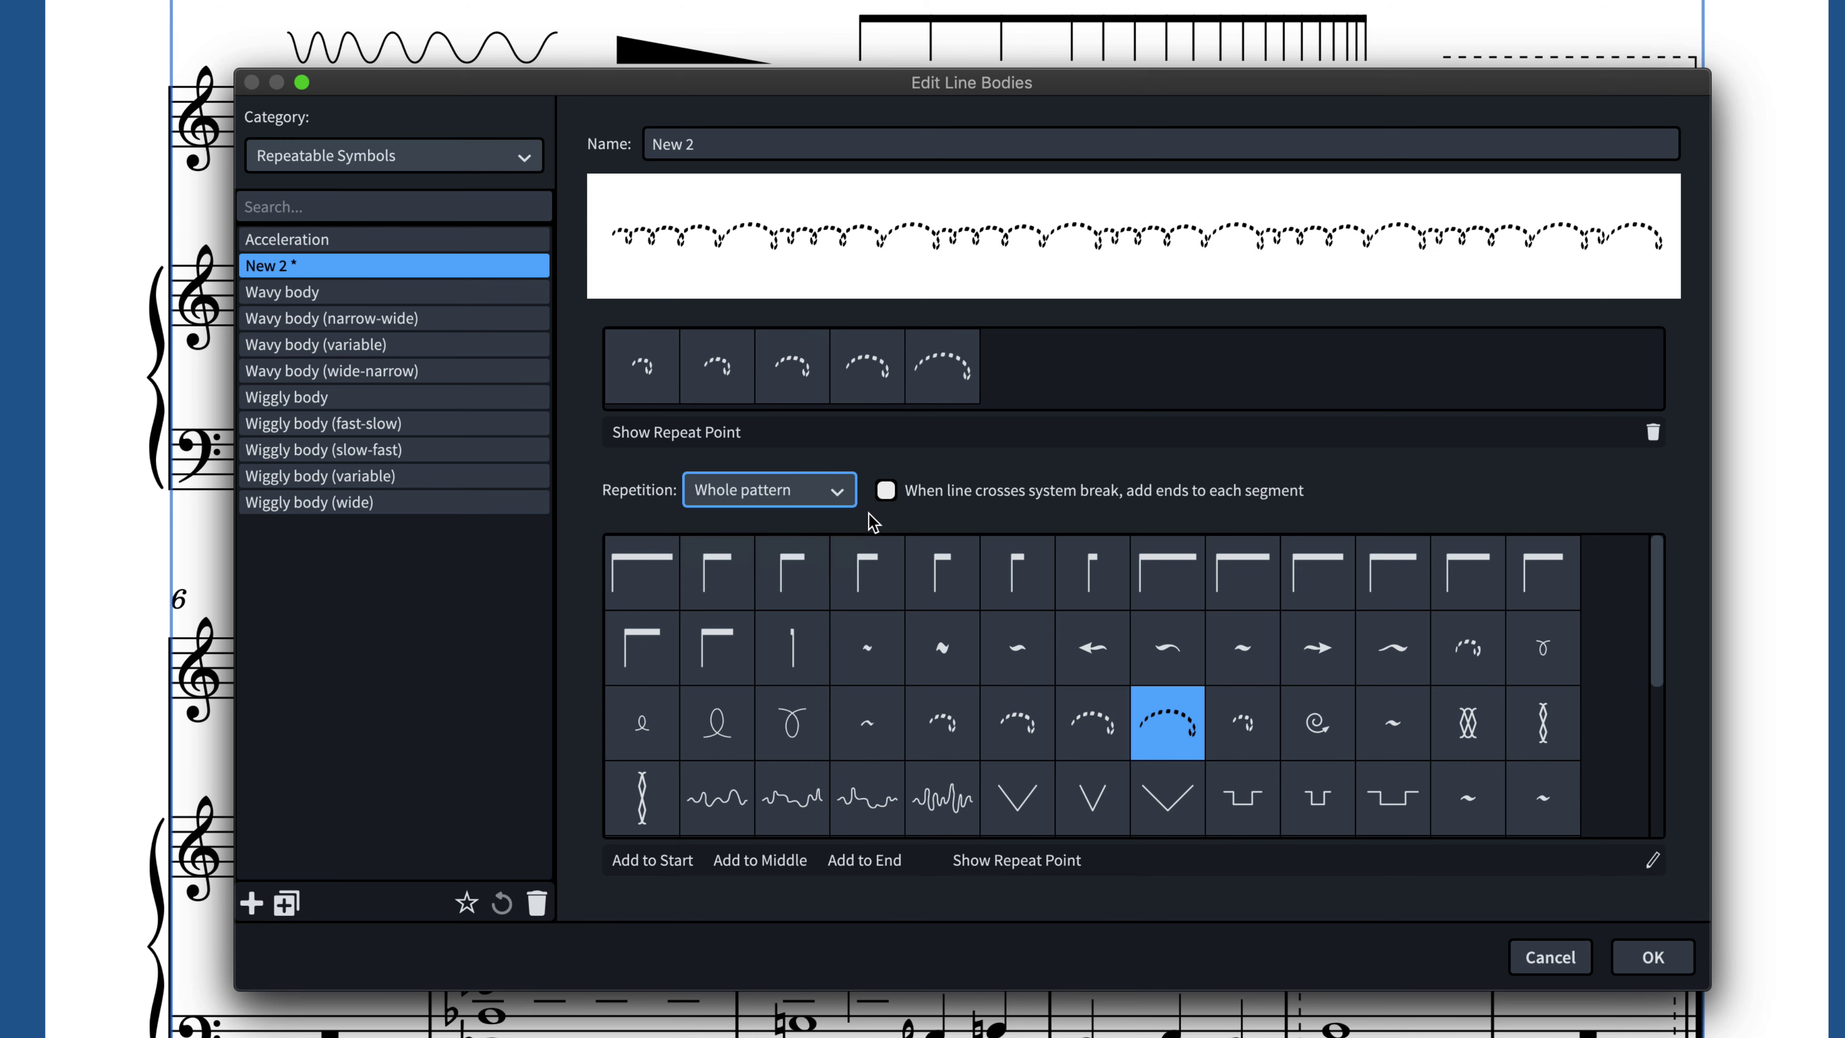
{"action": "left_click", "coordinate": [1323, 727]}
{"action": "left_click", "coordinate": [671, 866]}
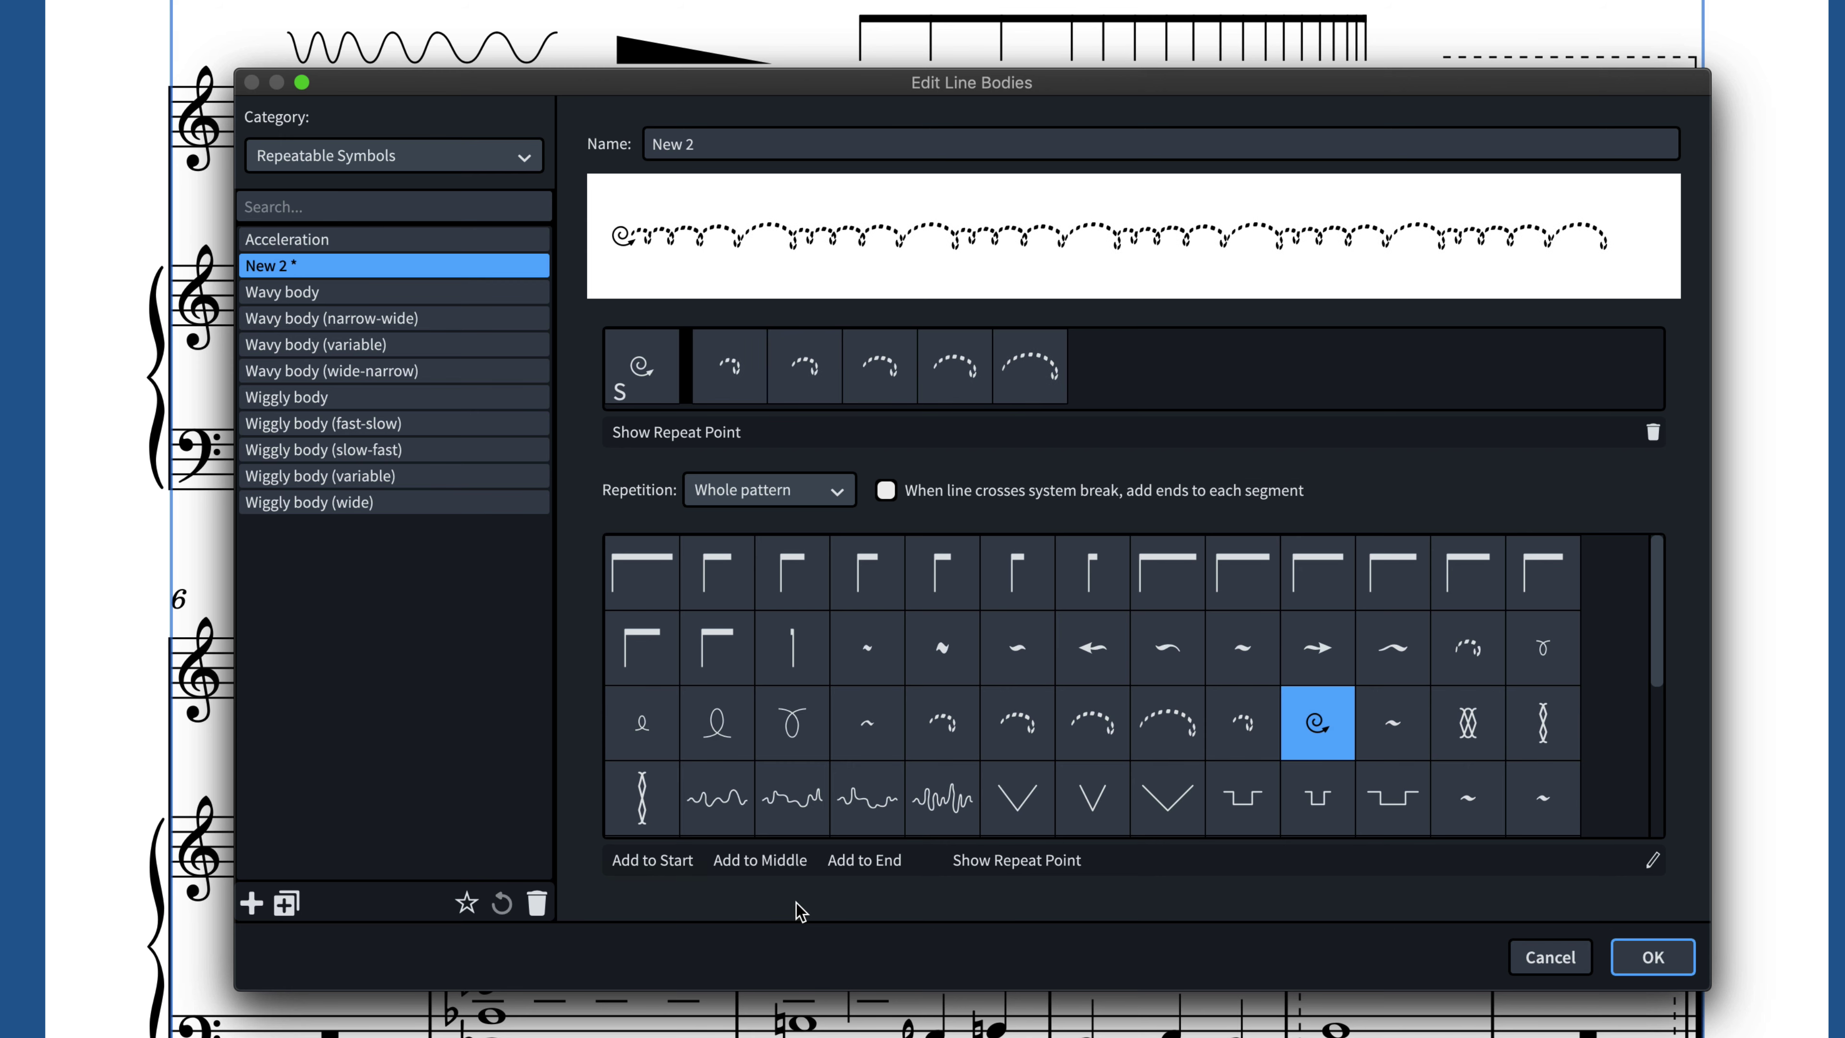
{"action": "left_click", "coordinate": [1008, 718]}
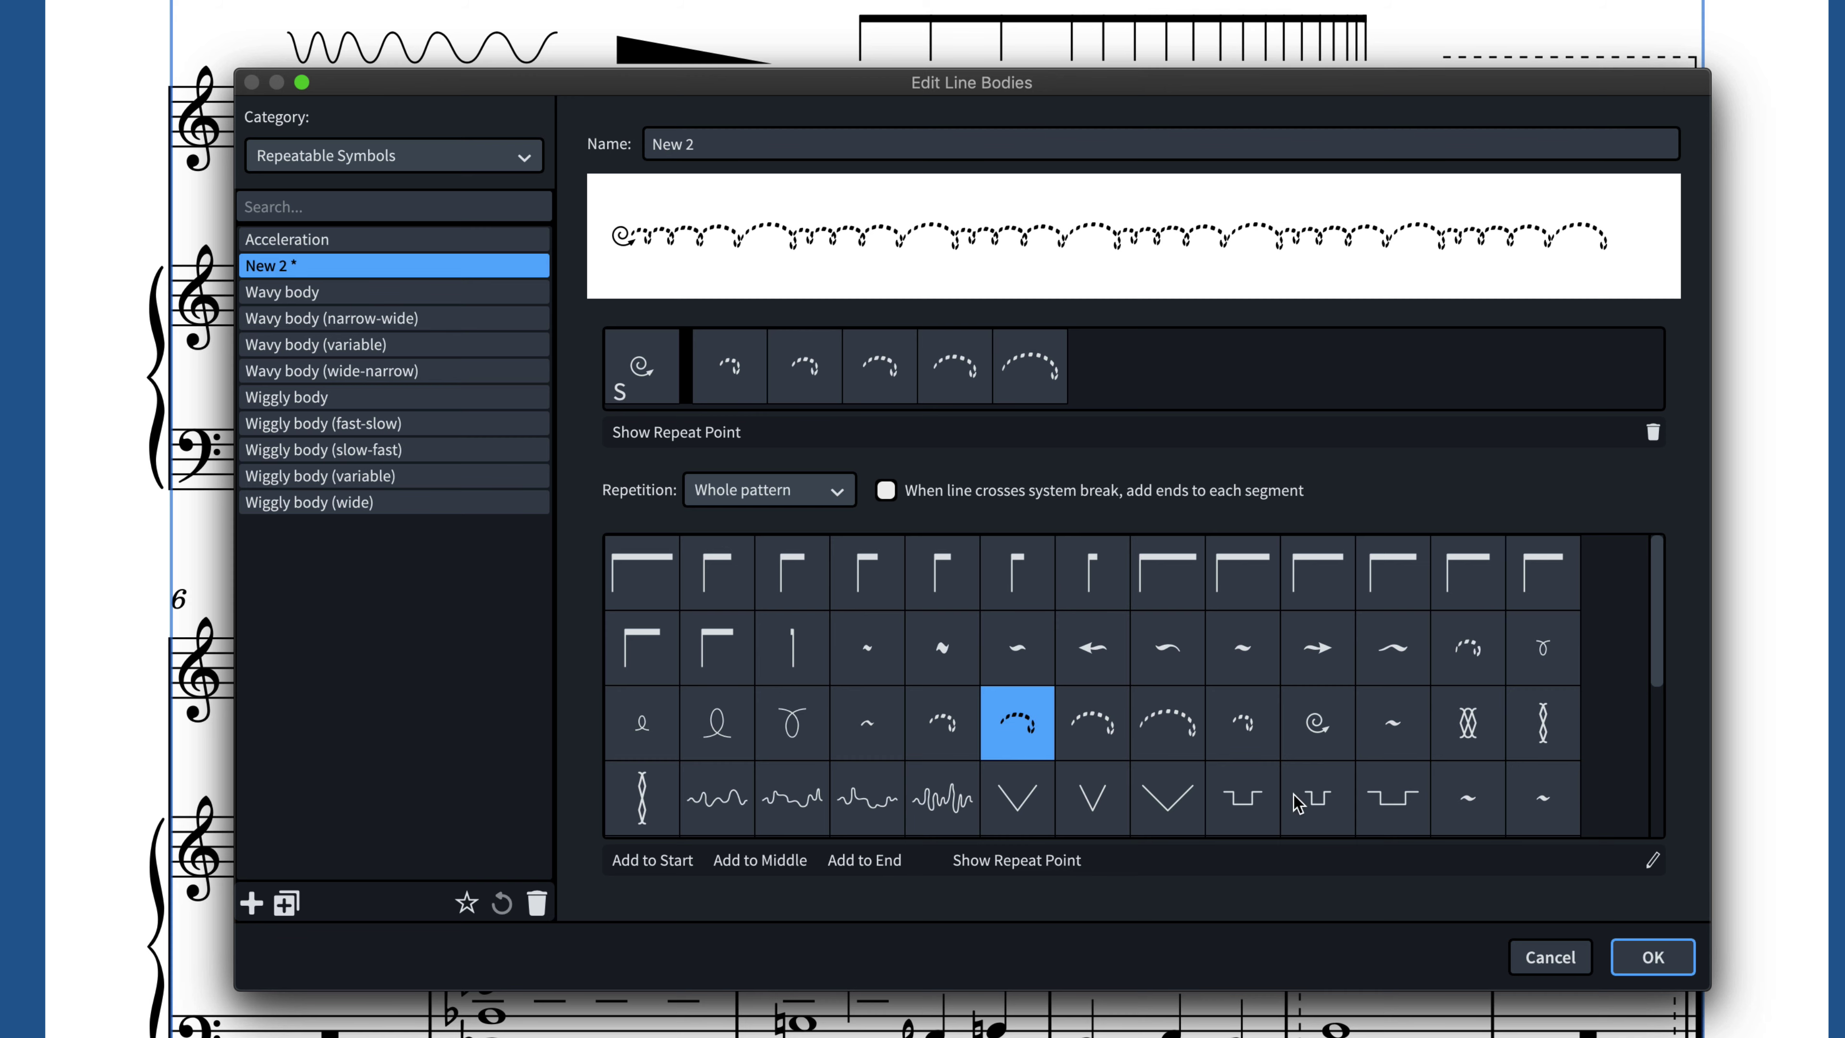
{"action": "left_click", "coordinate": [1652, 860]}
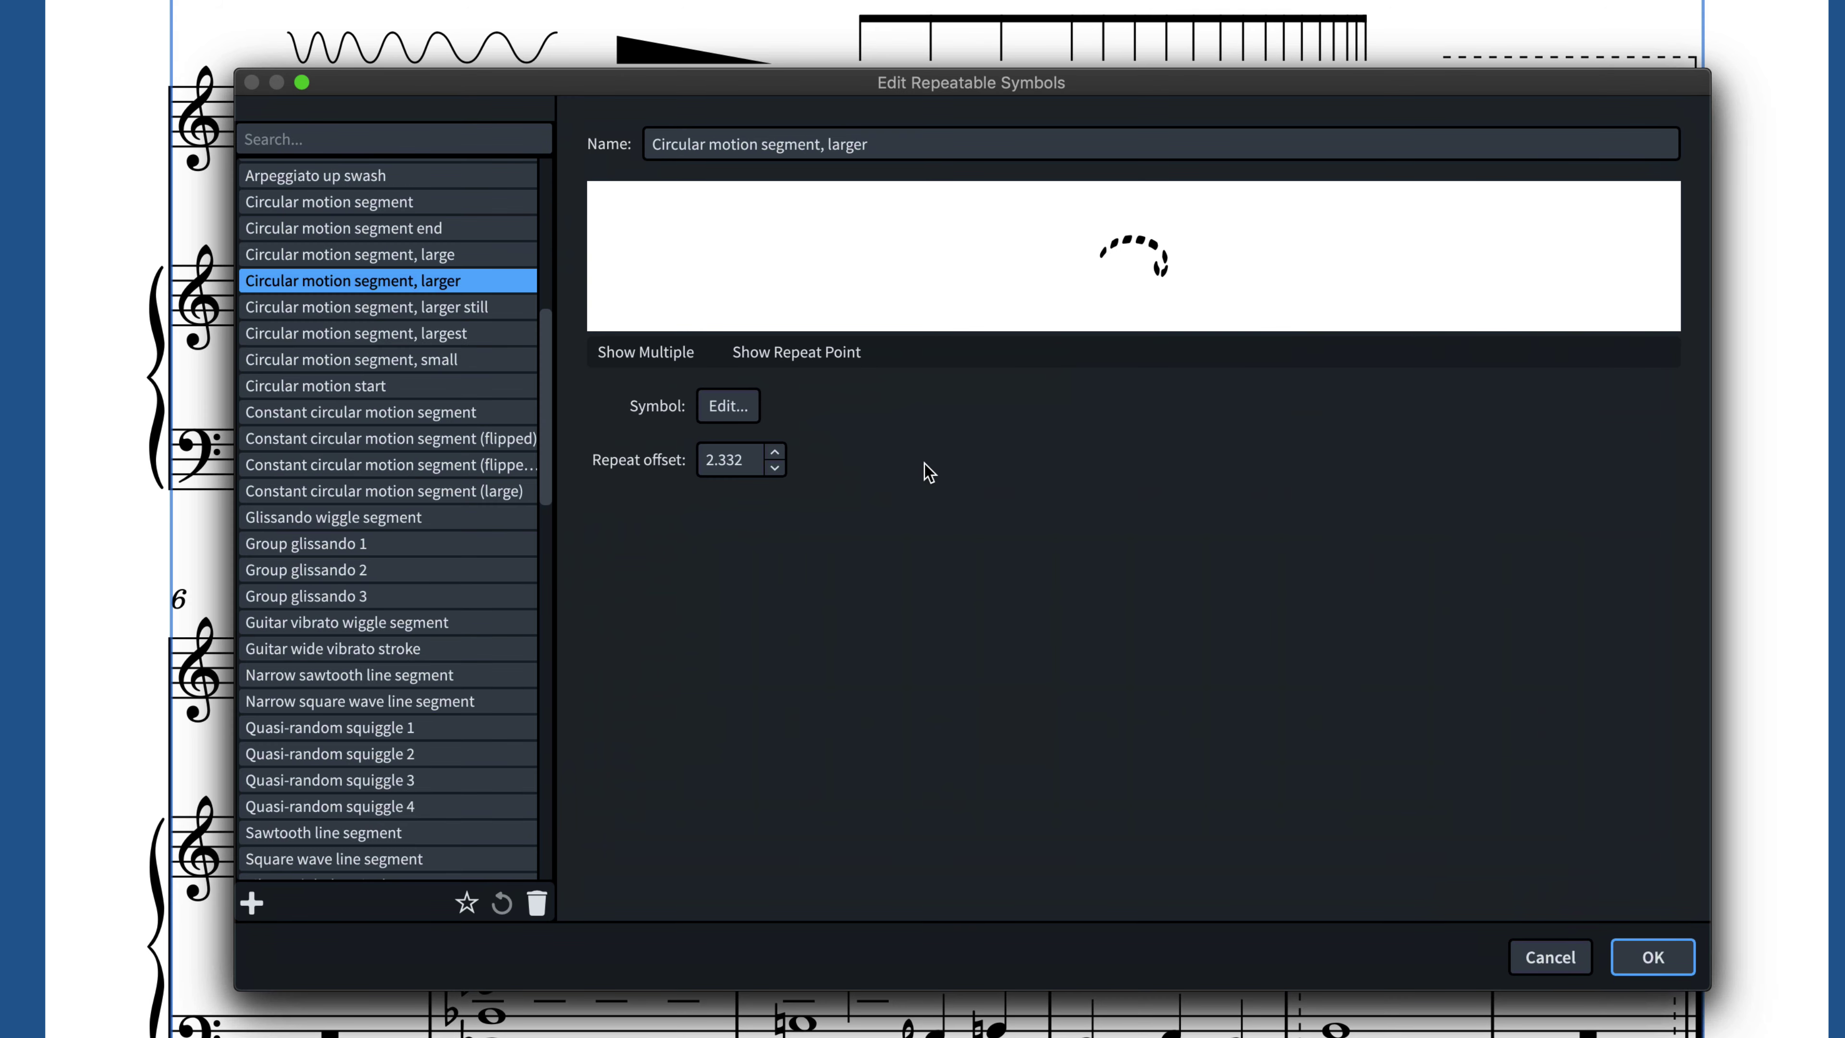
Step: Turn on Show Repeat Point and Show Multiple for the larger curl, then open Symbol Edit
{"action": "left_click", "coordinate": [806, 356]}
{"action": "left_click", "coordinate": [660, 361]}
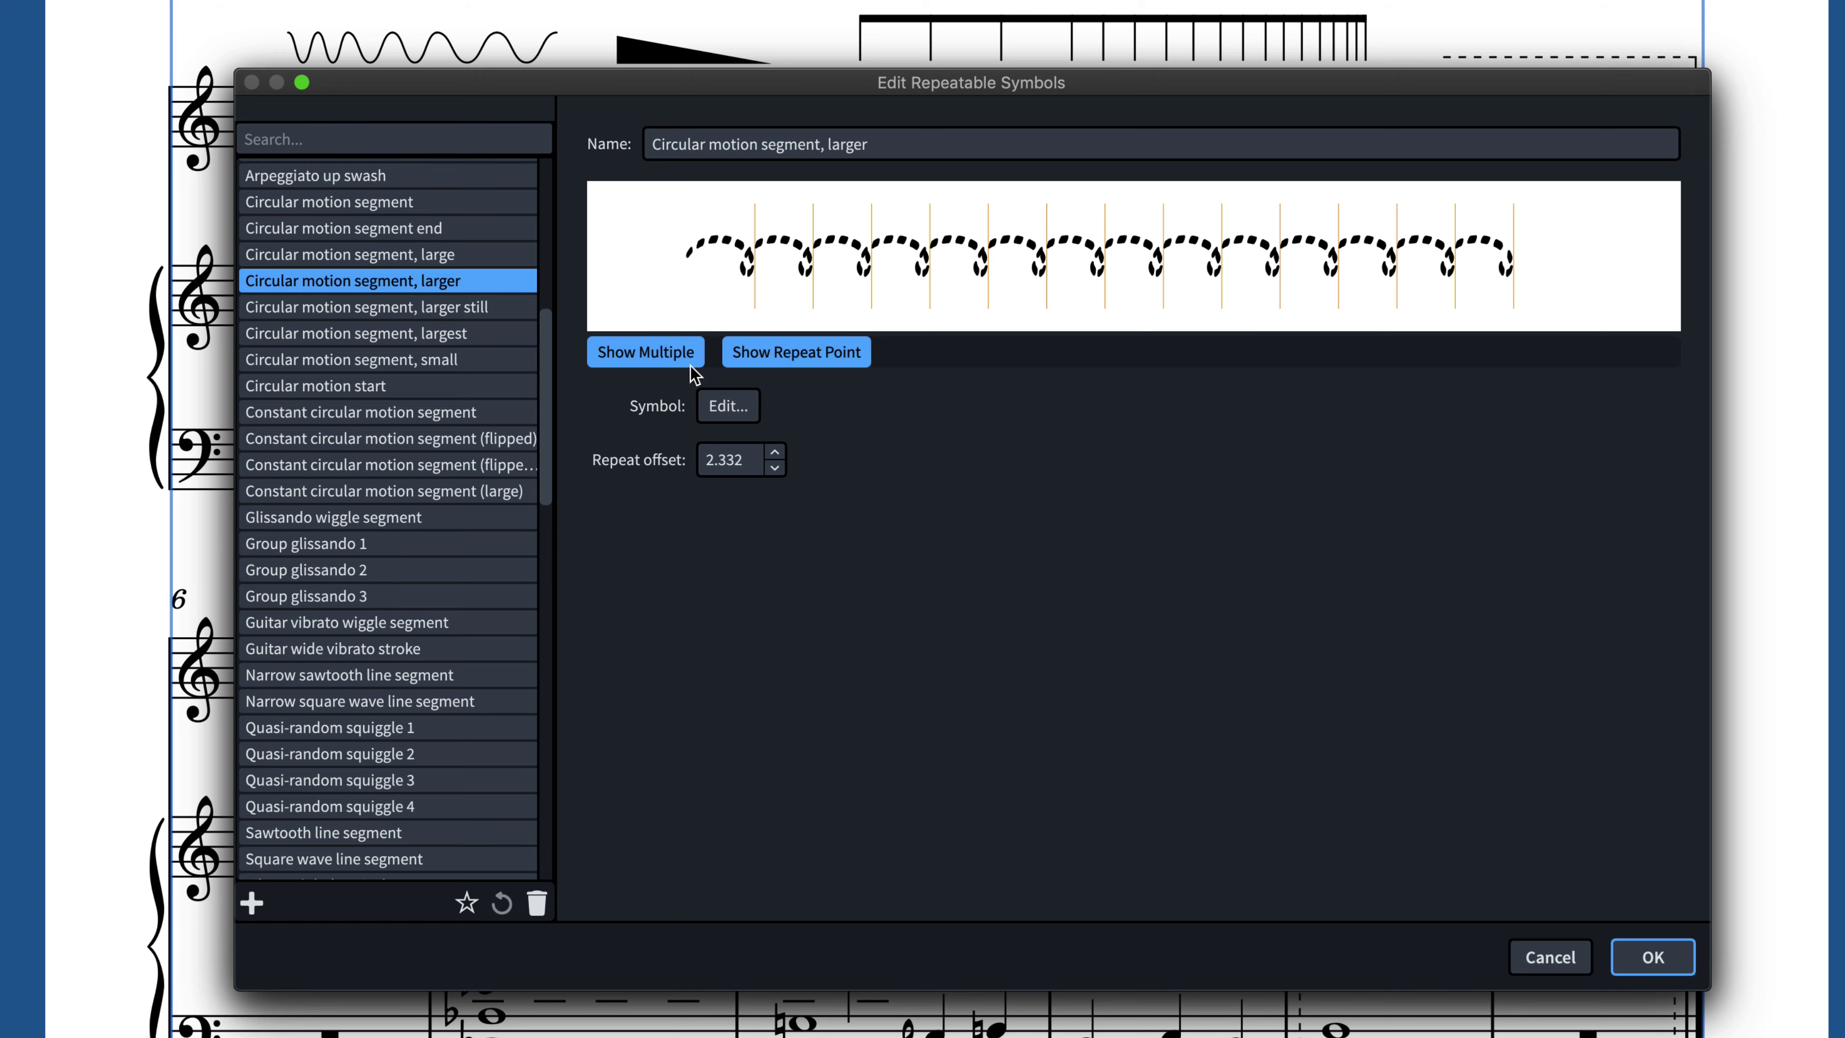
{"action": "left_click", "coordinate": [728, 405]}
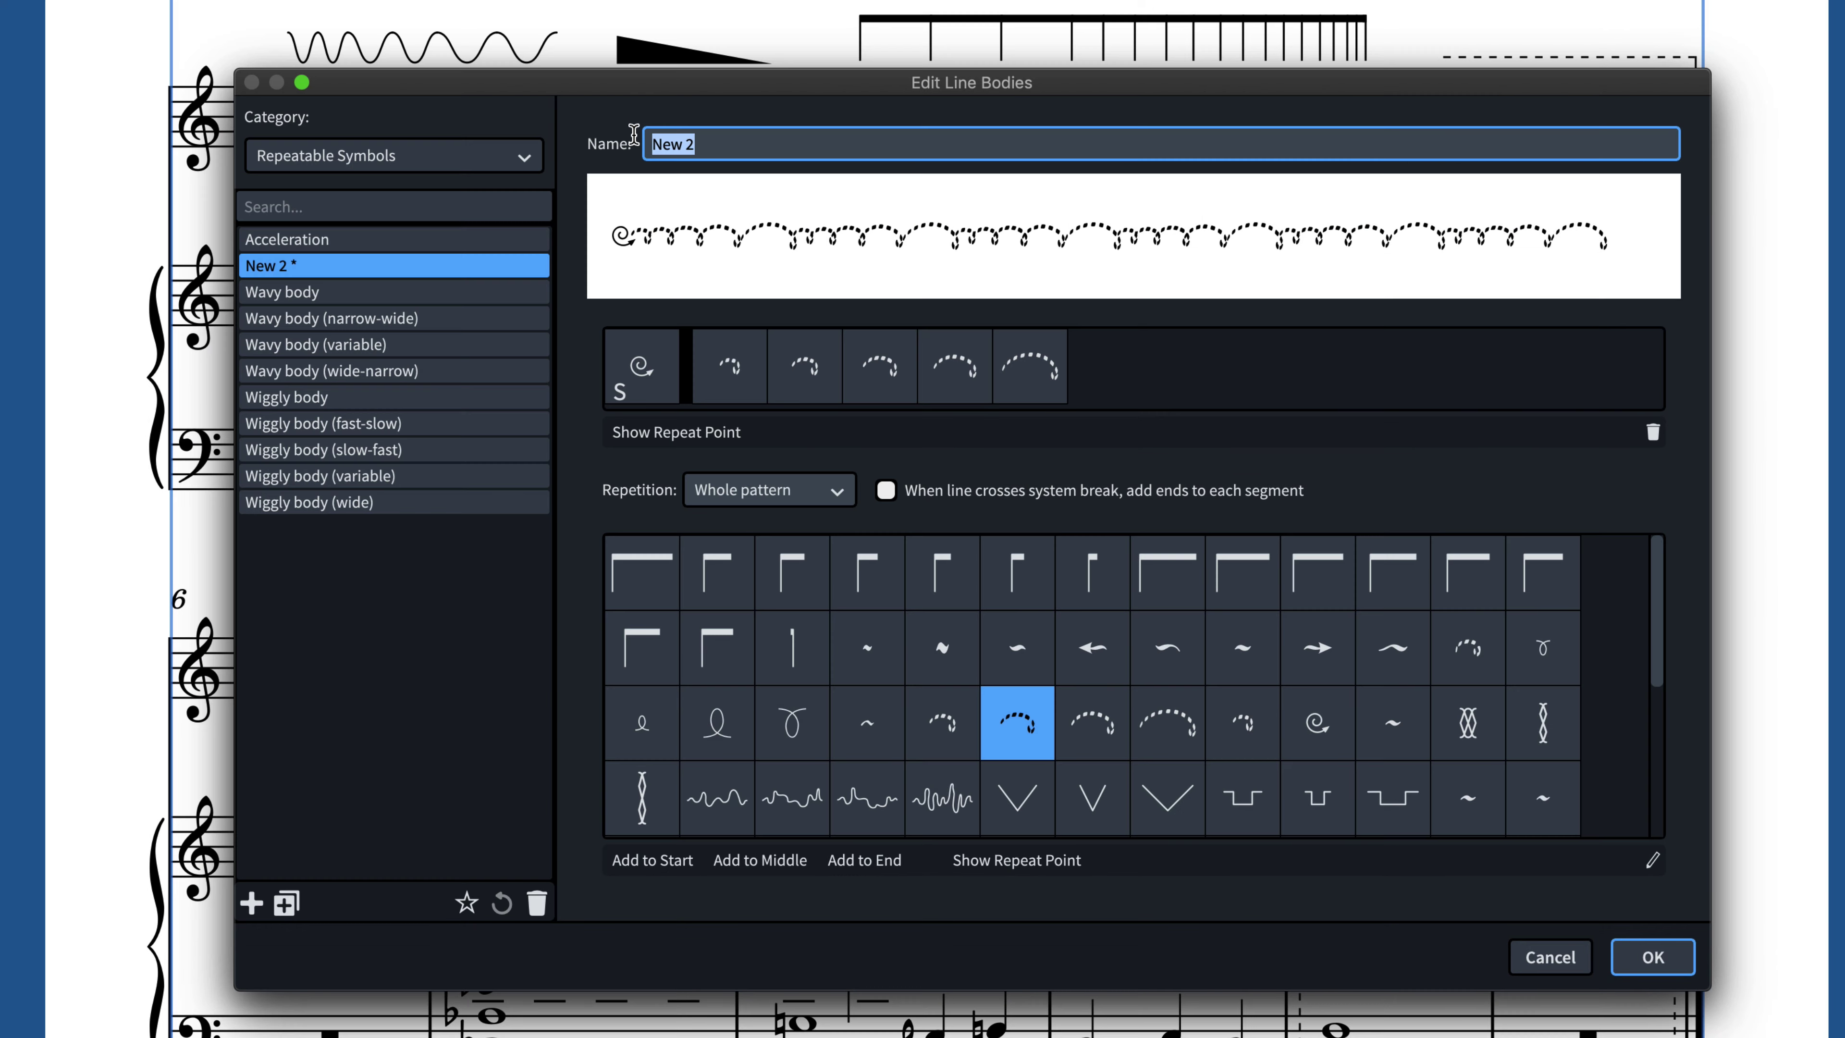
Step: Name the new body 'Ant Wiggle' and set it as Solid line 2's body style
{"action": "type", "text": "Ant Wiggle"}
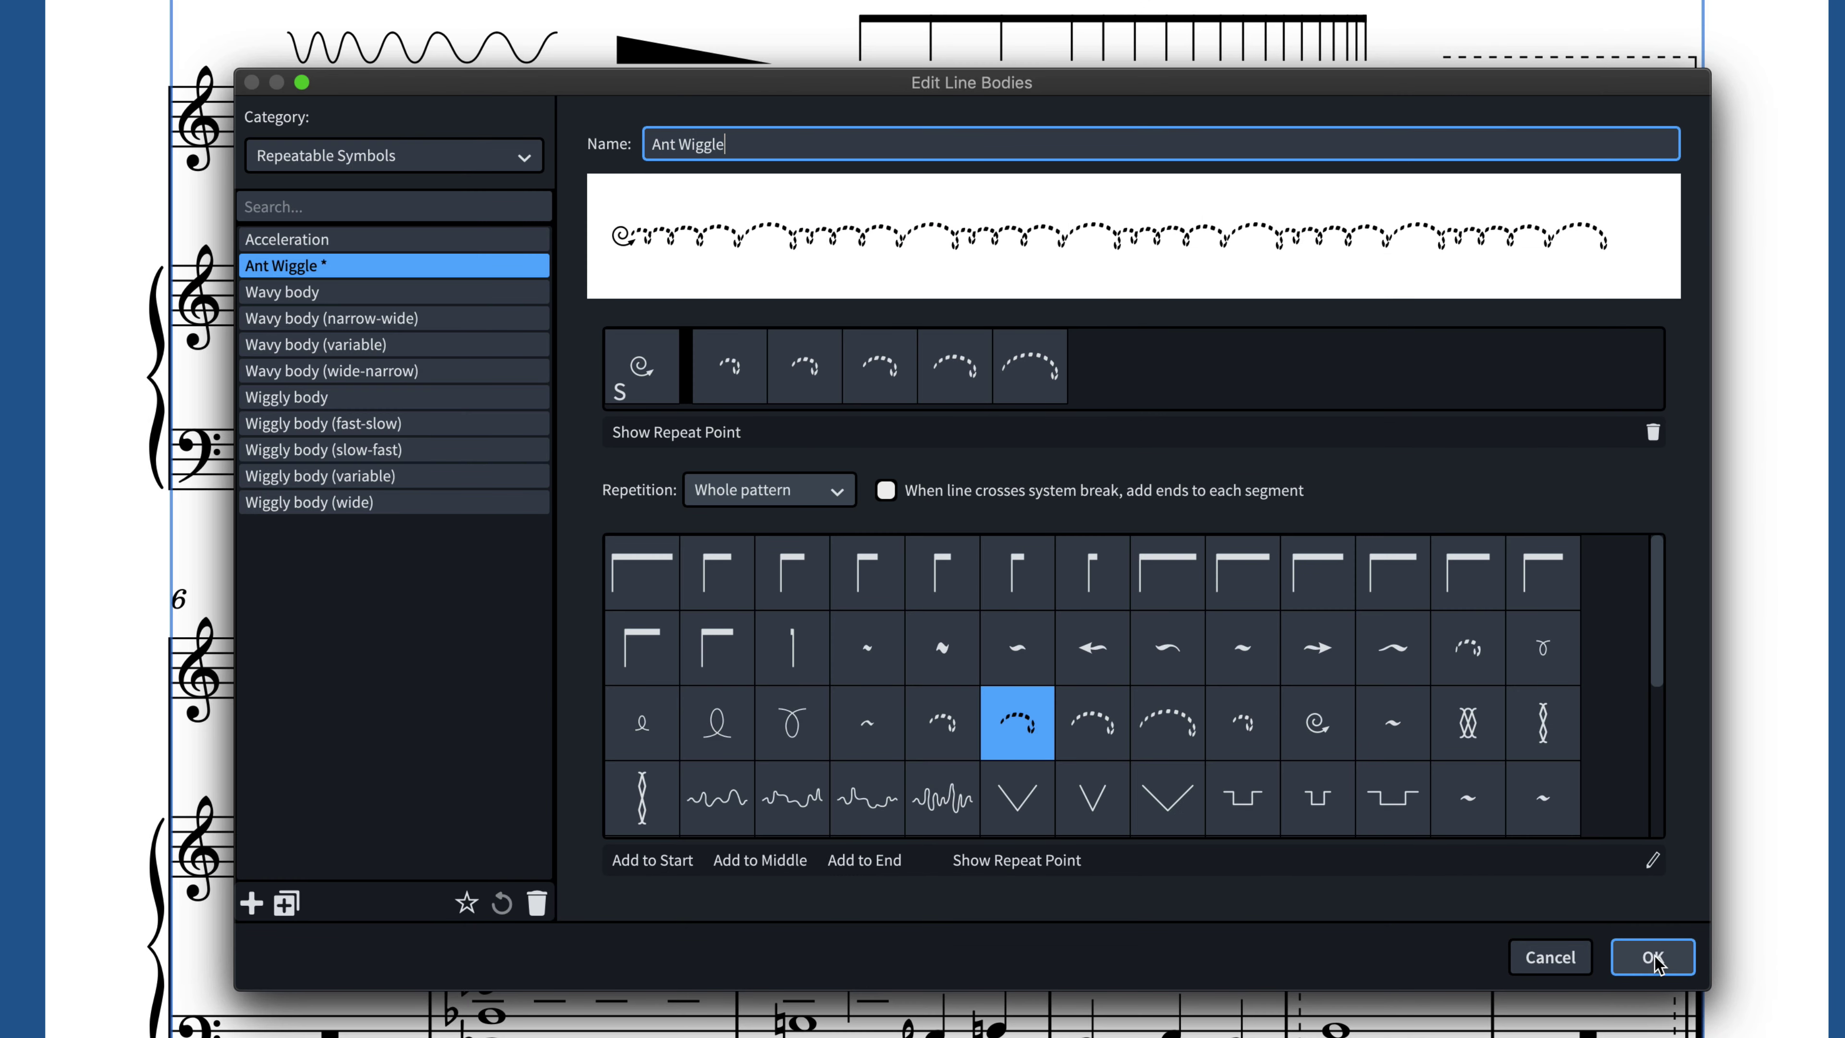
{"action": "left_click", "coordinate": [1653, 958]}
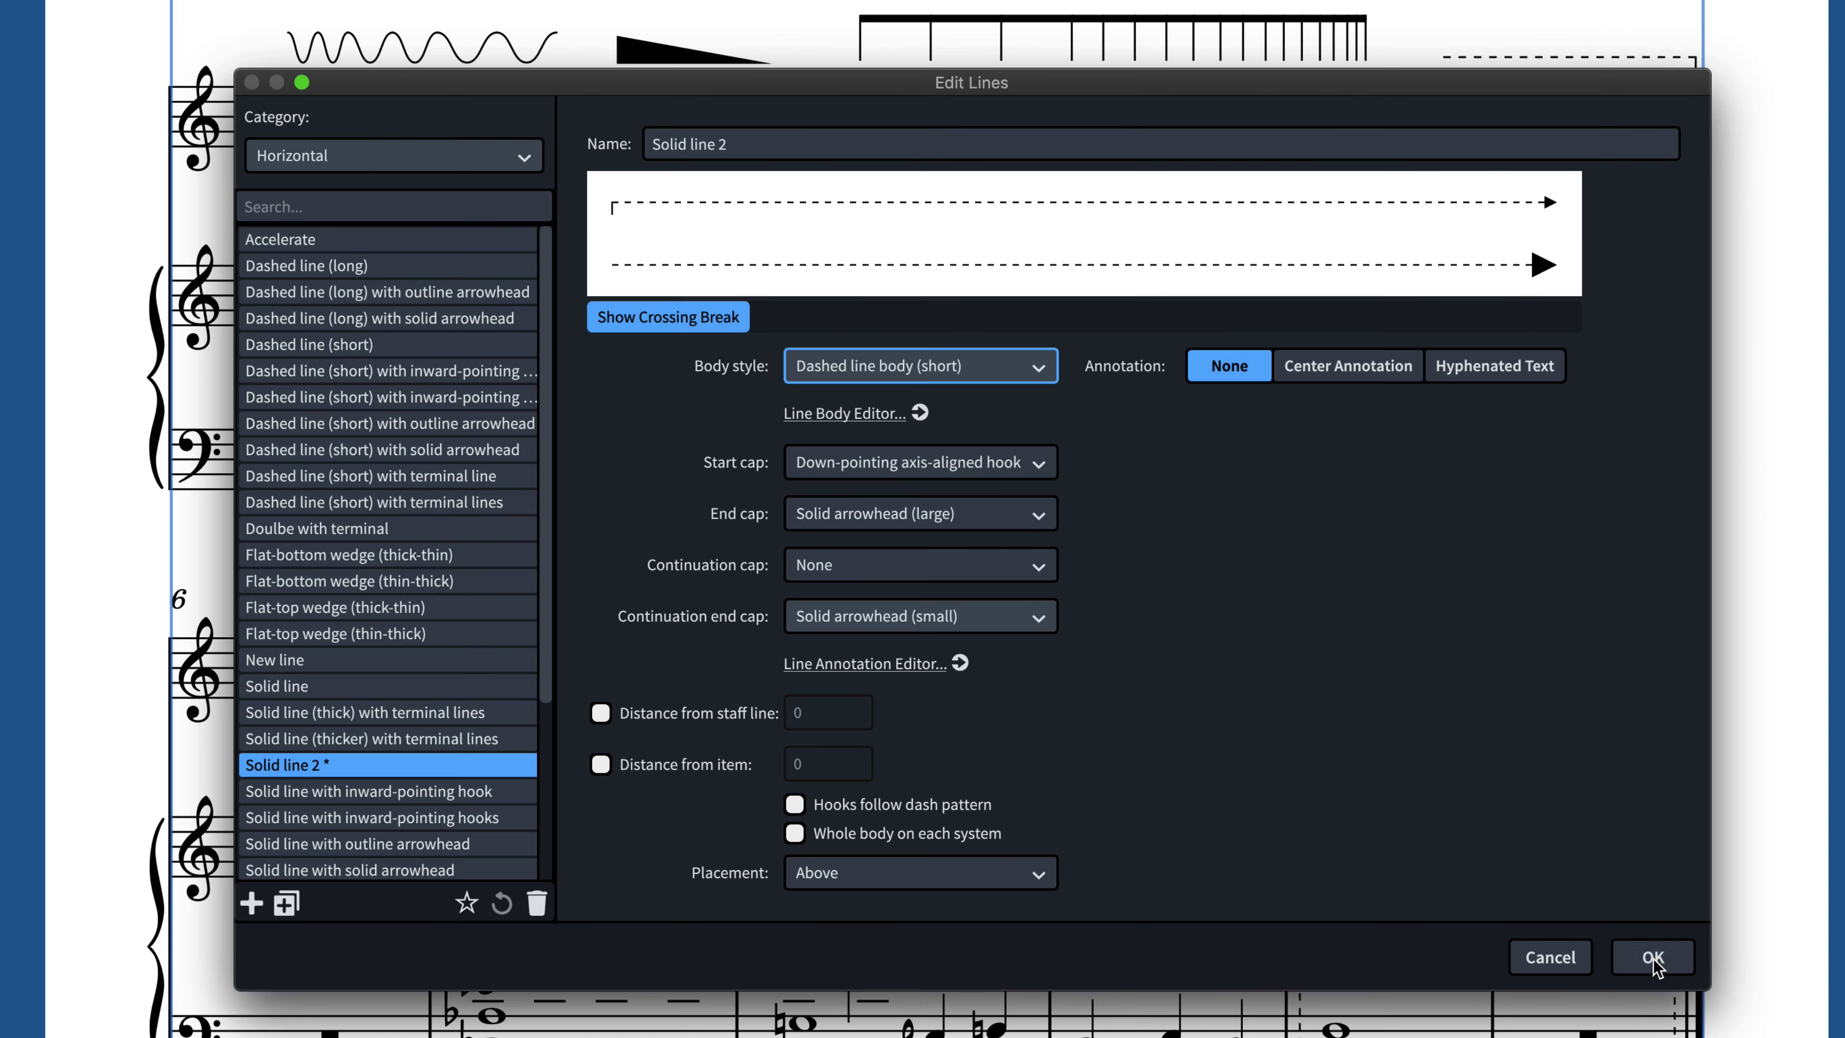
{"action": "left_click", "coordinate": [1043, 373]}
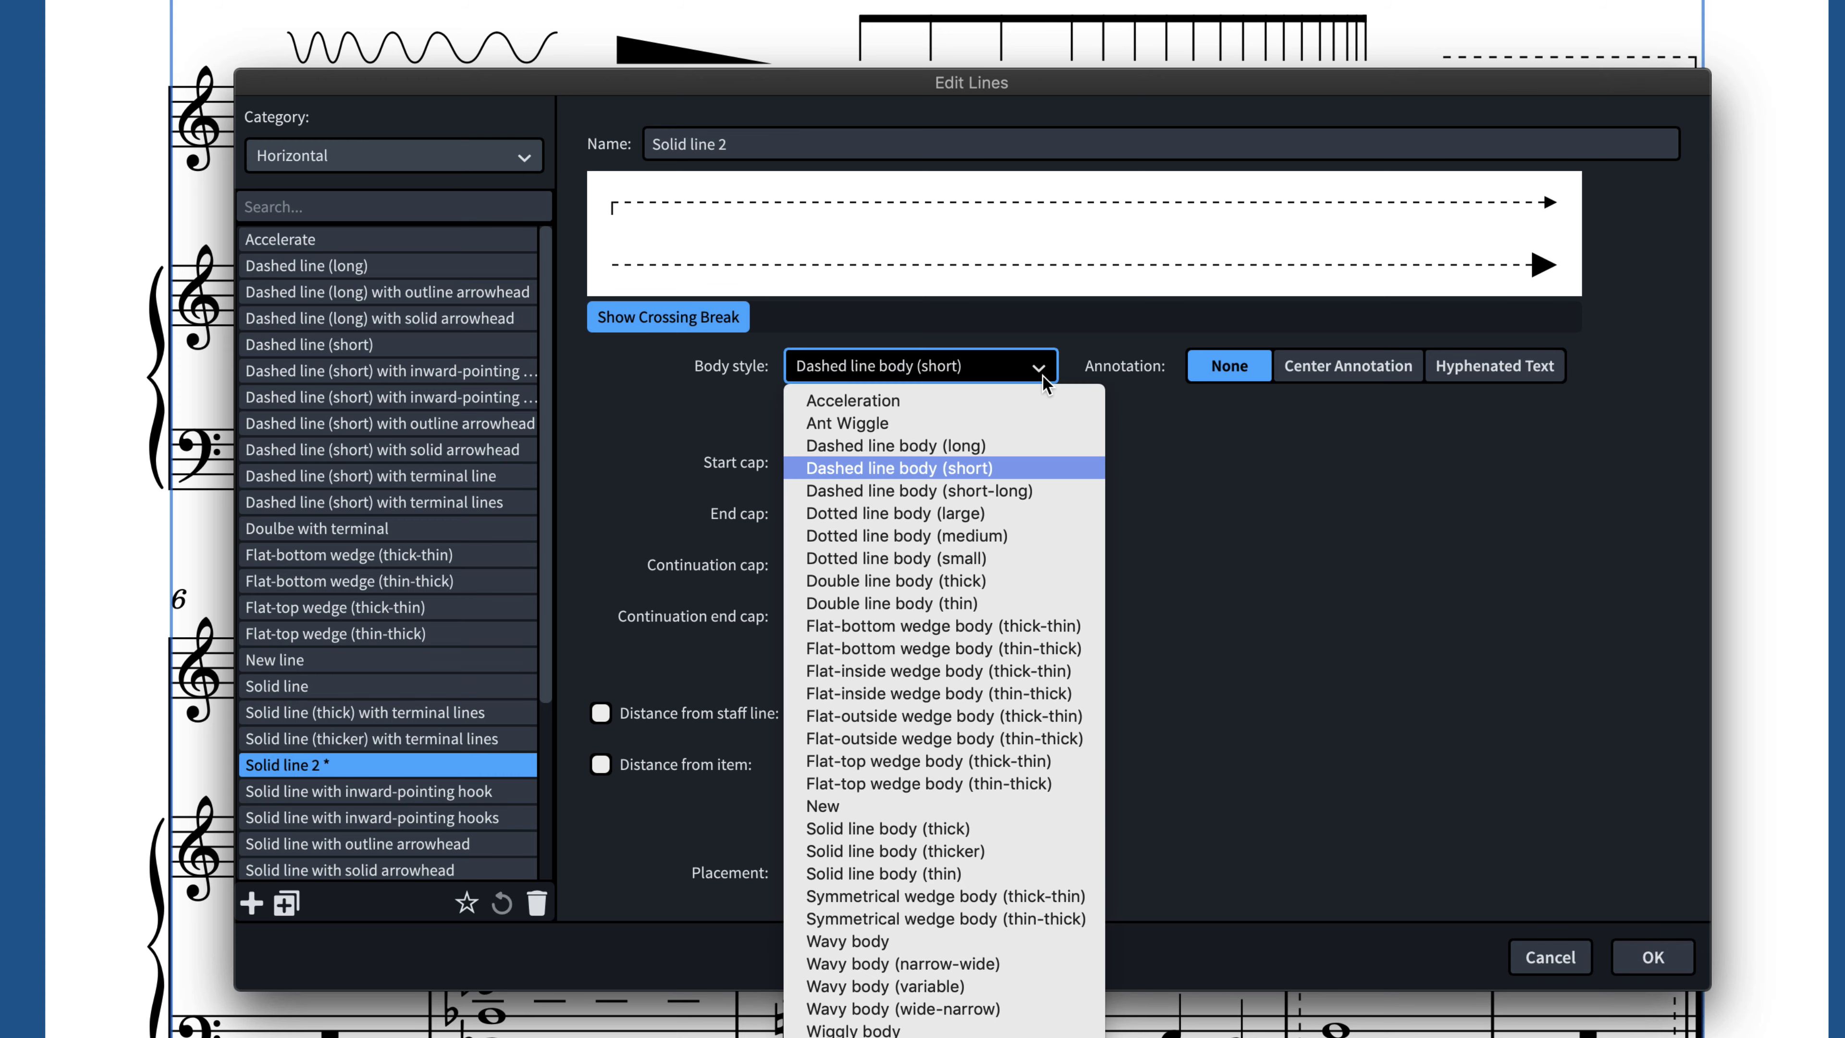
{"action": "left_click", "coordinate": [1042, 424]}
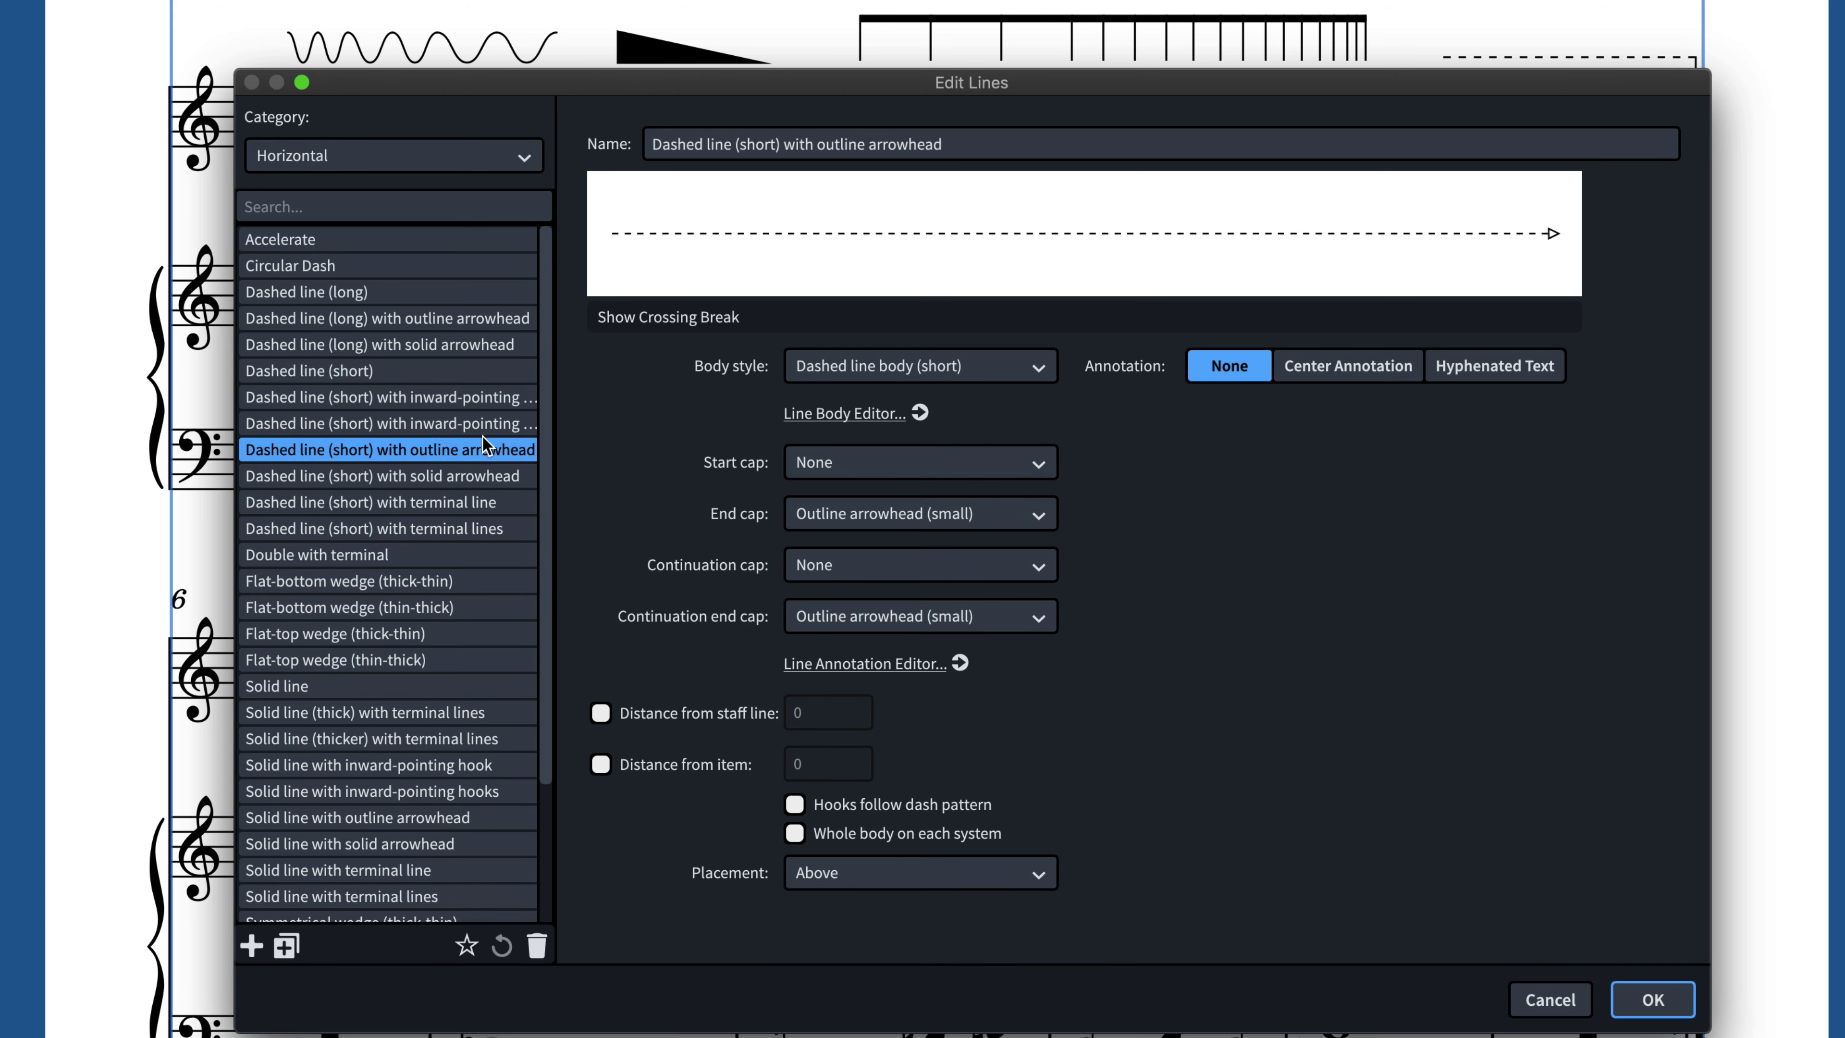
Step: Inspect existing lines: dashed with hooks, terminal lines, Double, thick solid, outline arrowhead
{"action": "left_click", "coordinate": [476, 424]}
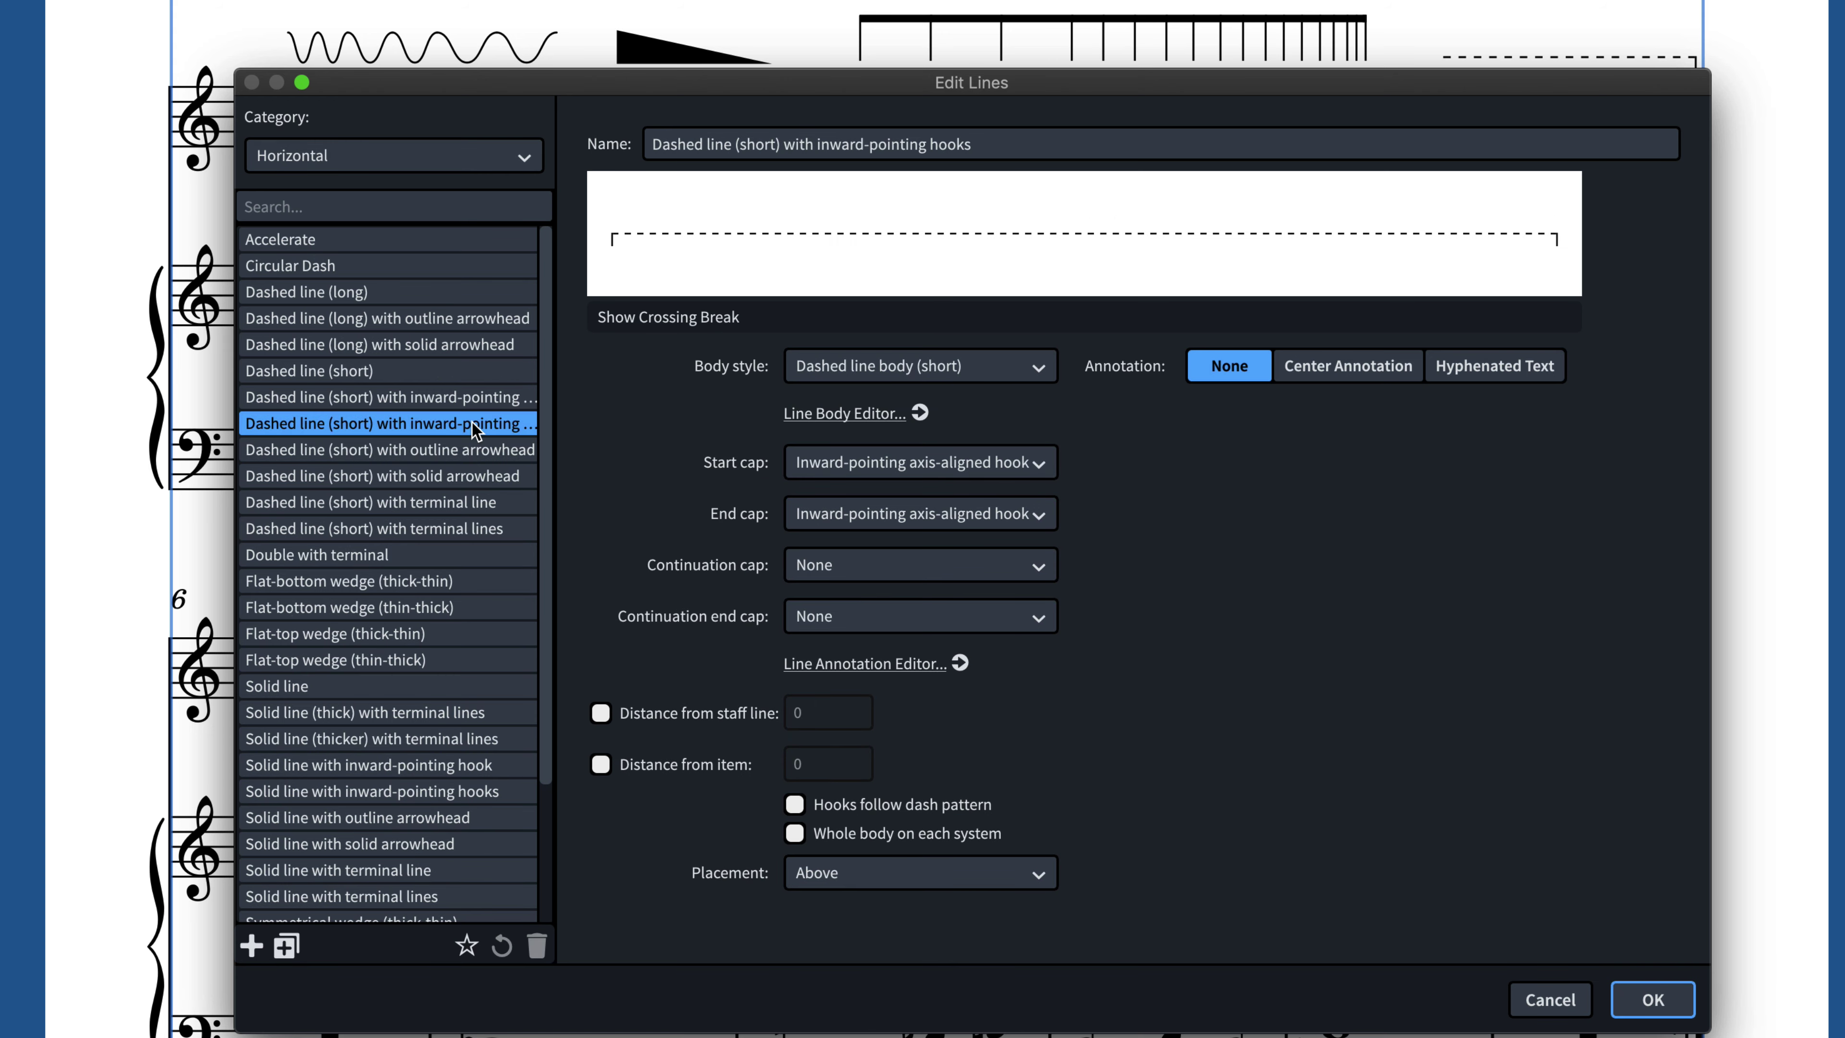
{"action": "left_click", "coordinate": [454, 504]}
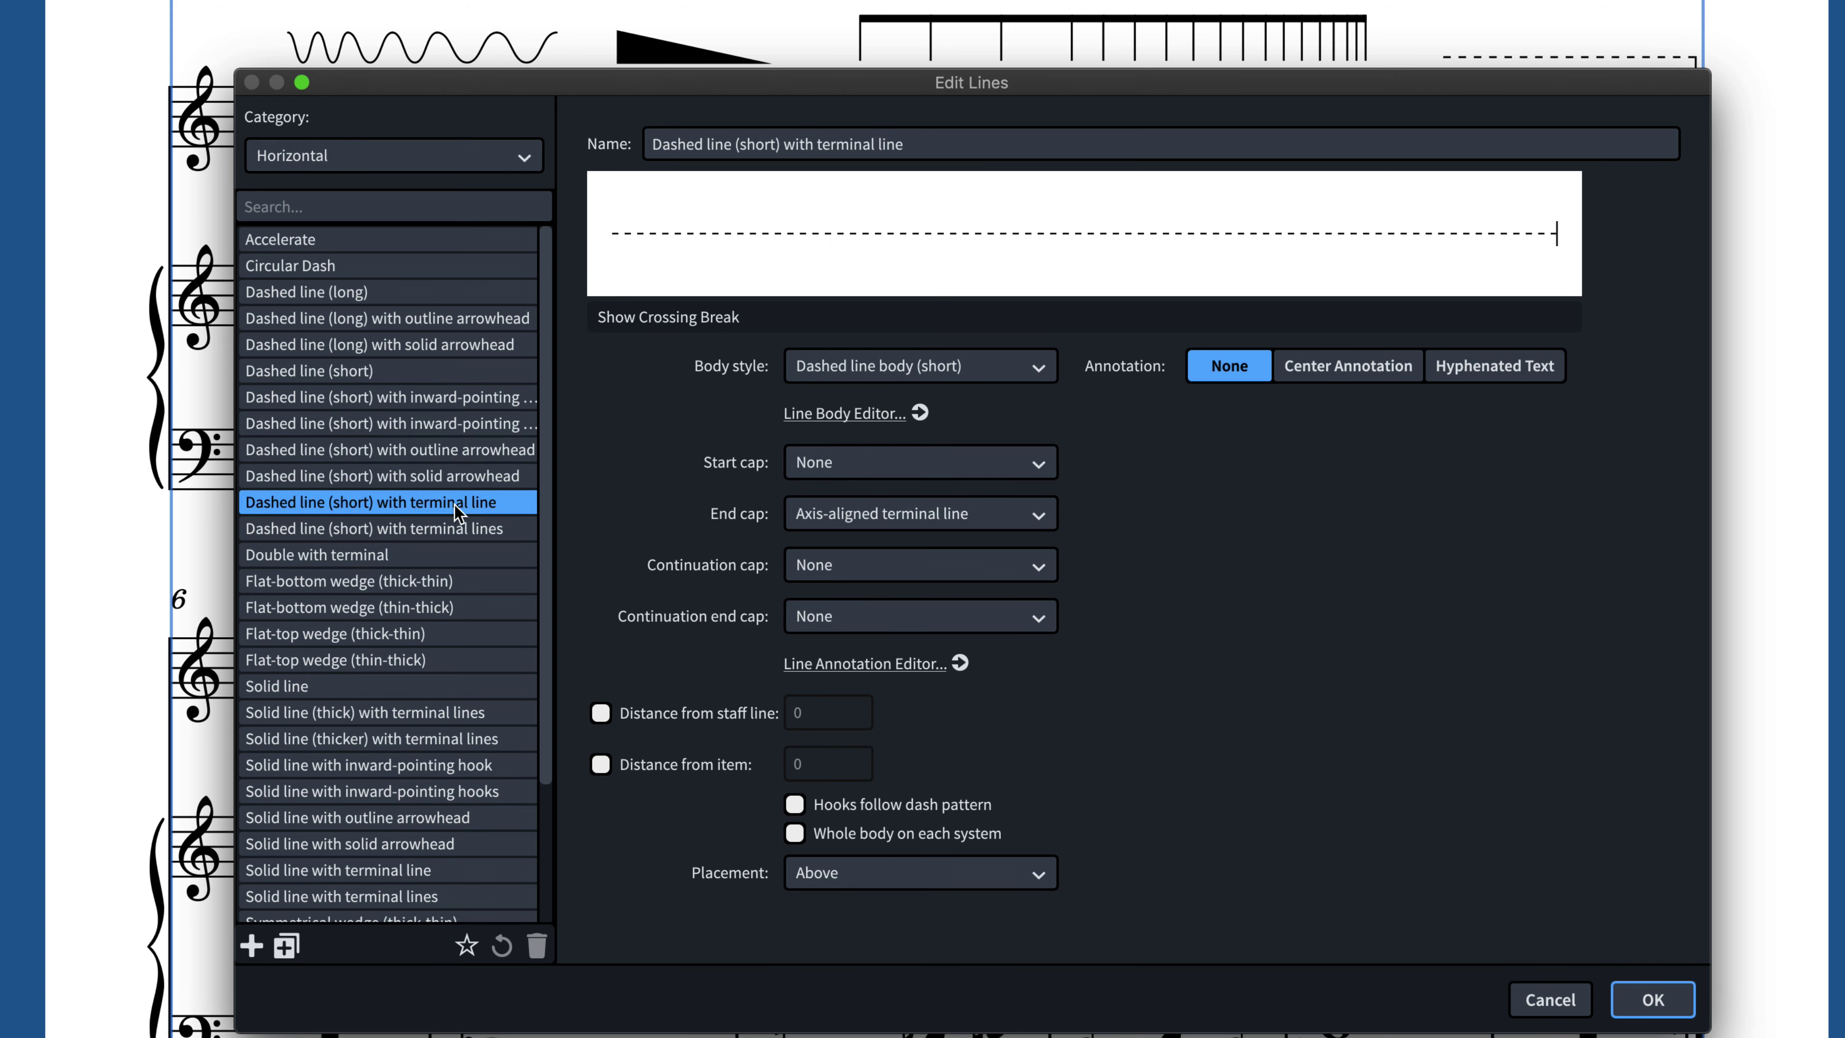
{"action": "left_click", "coordinate": [454, 555]}
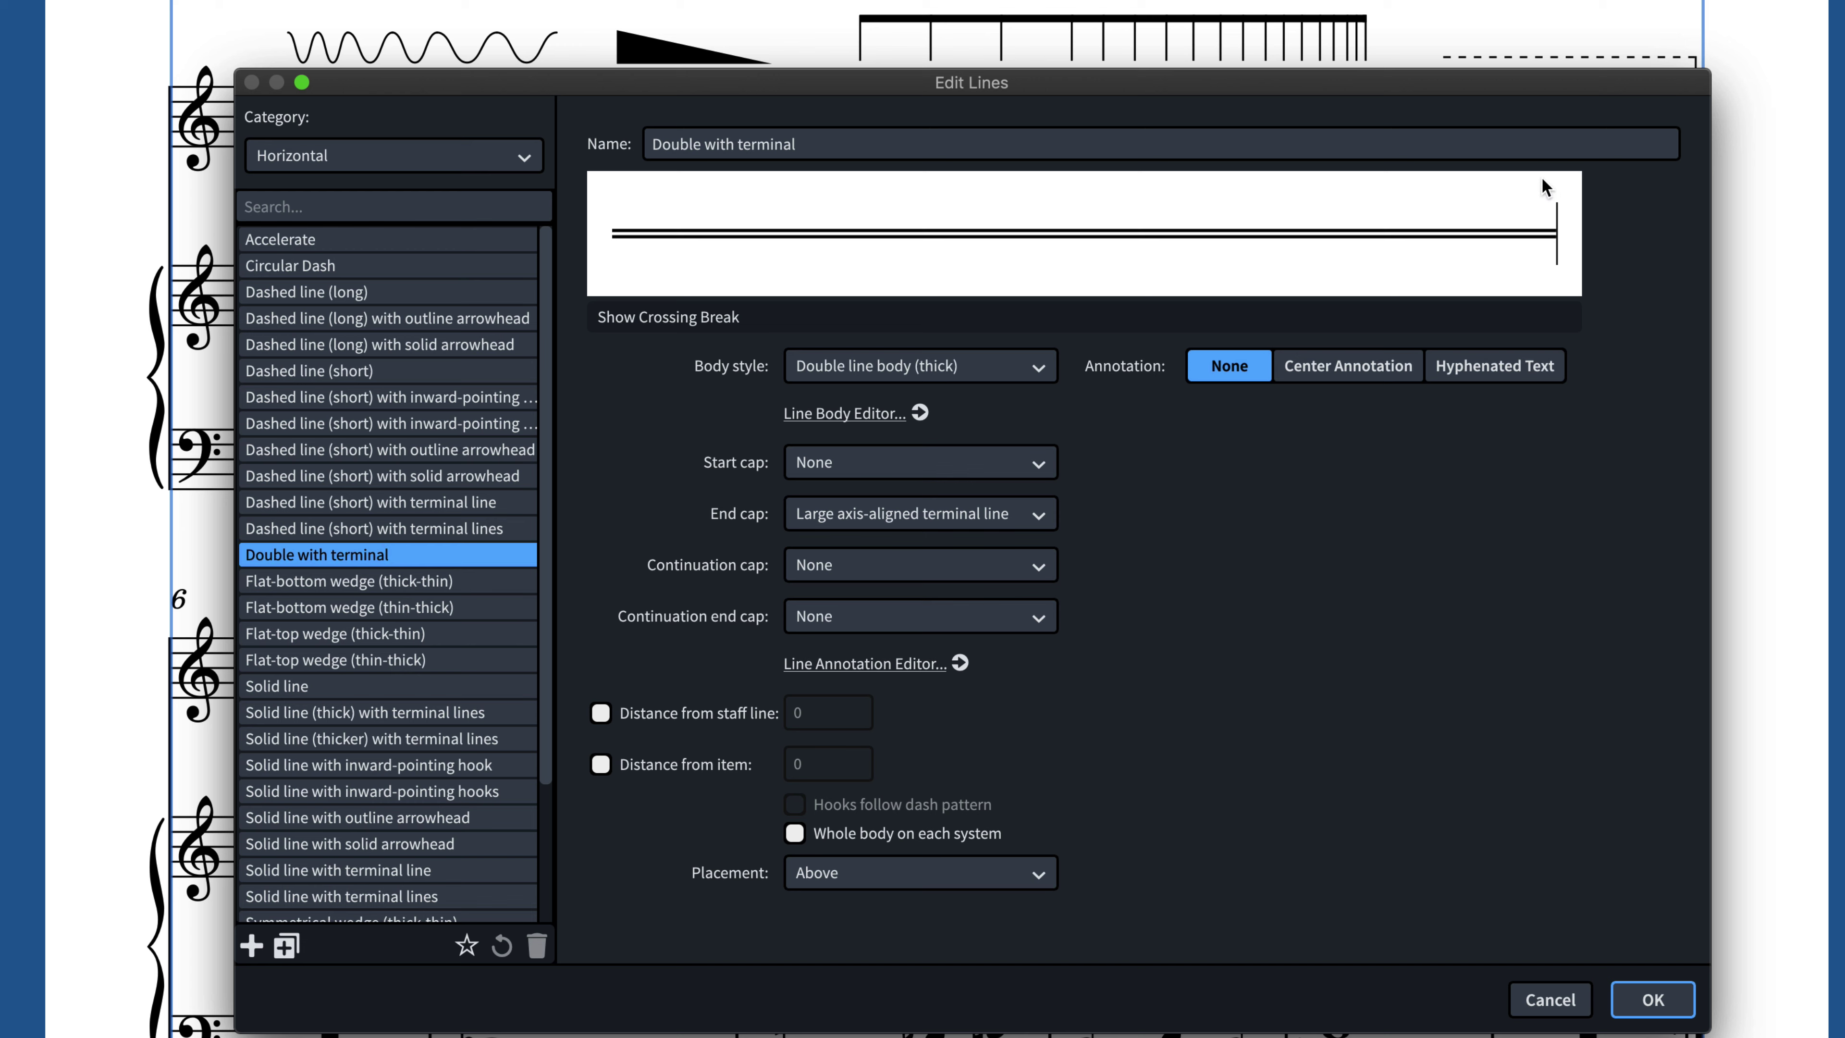
{"action": "left_click", "coordinate": [483, 712]}
{"action": "left_click", "coordinate": [474, 764]}
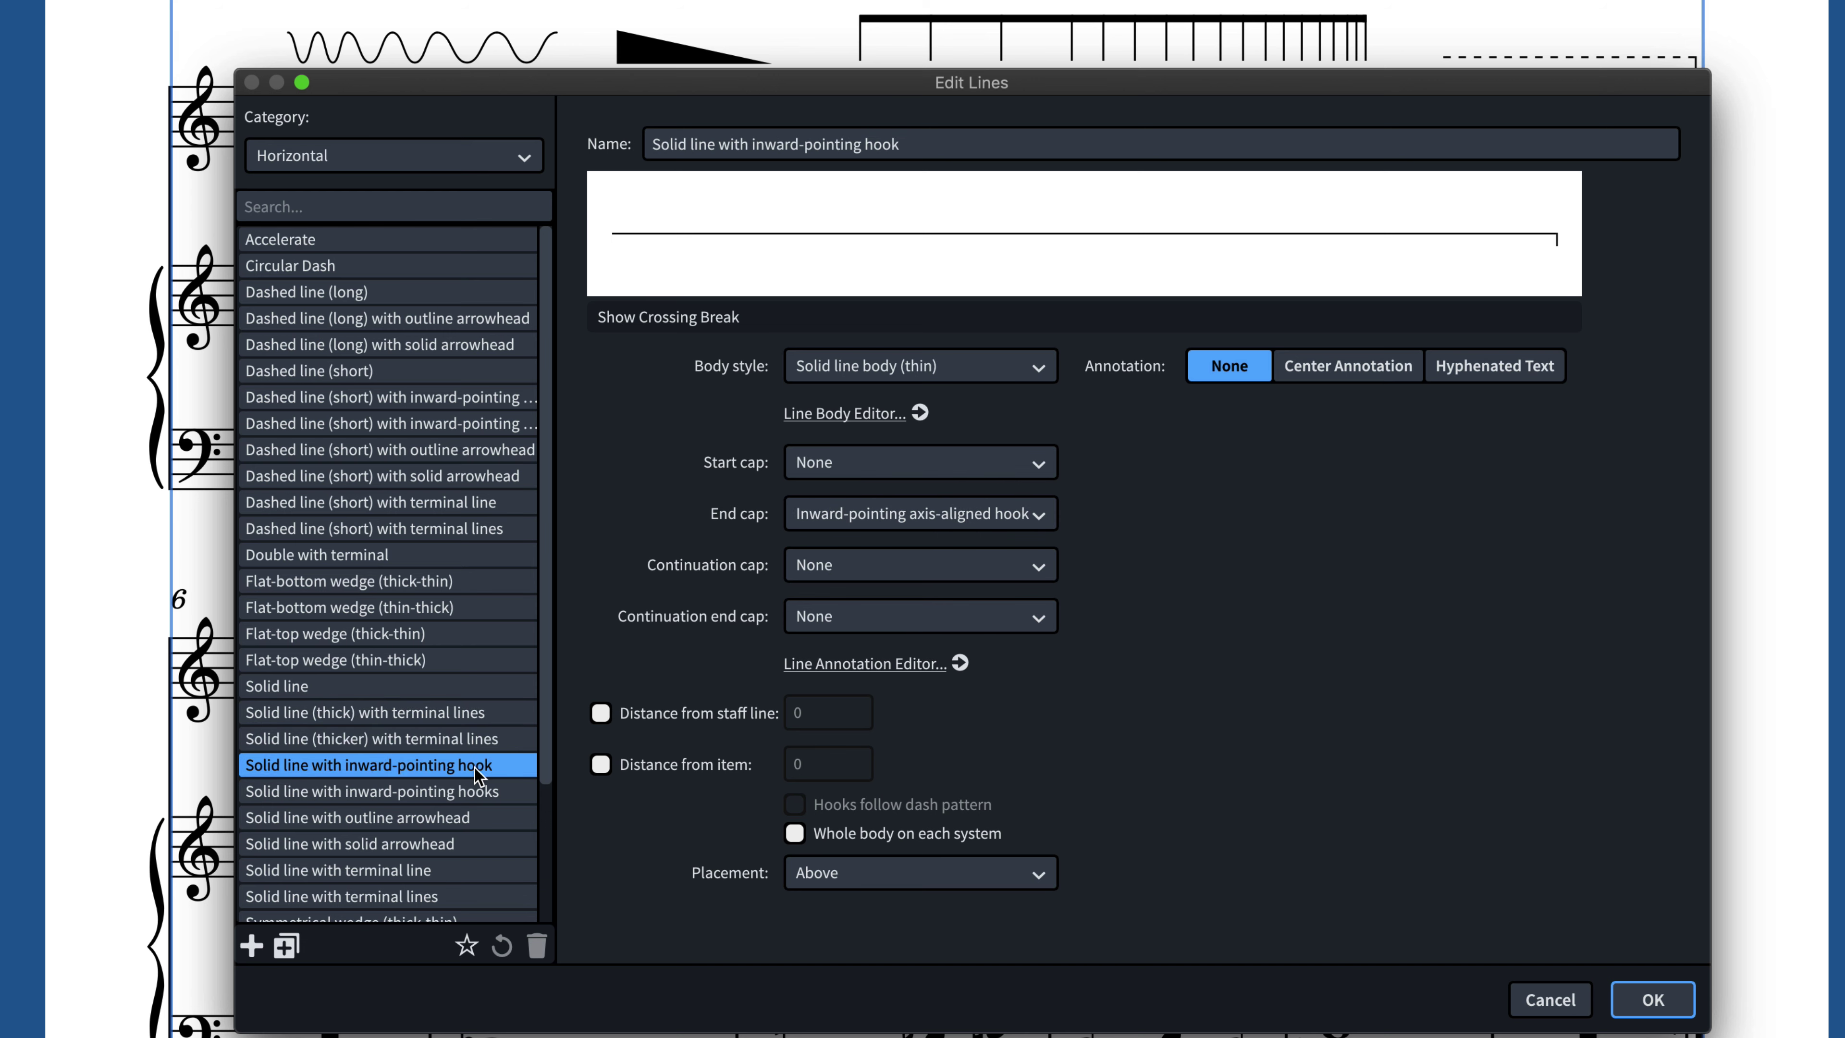
{"action": "left_click", "coordinate": [459, 820]}
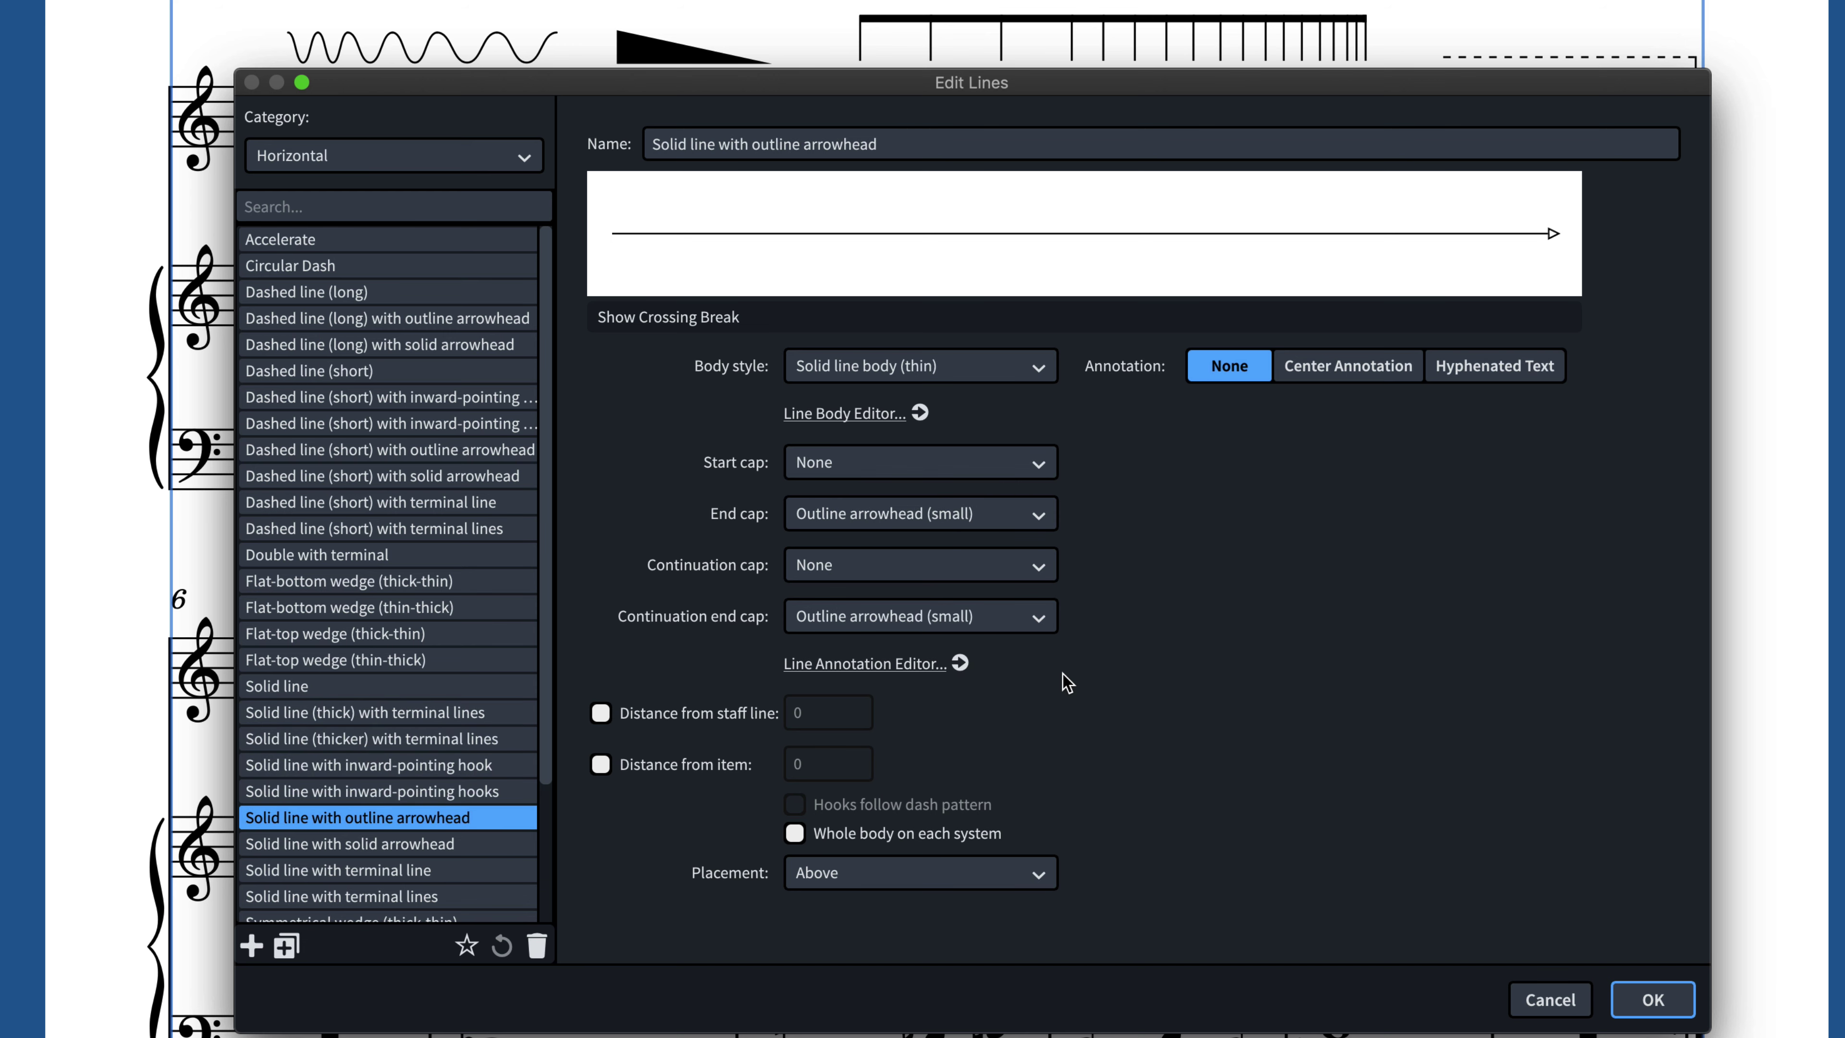
Step: Add a new horizontal line and name it 'Cap Line'
{"action": "left_click", "coordinate": [251, 946]}
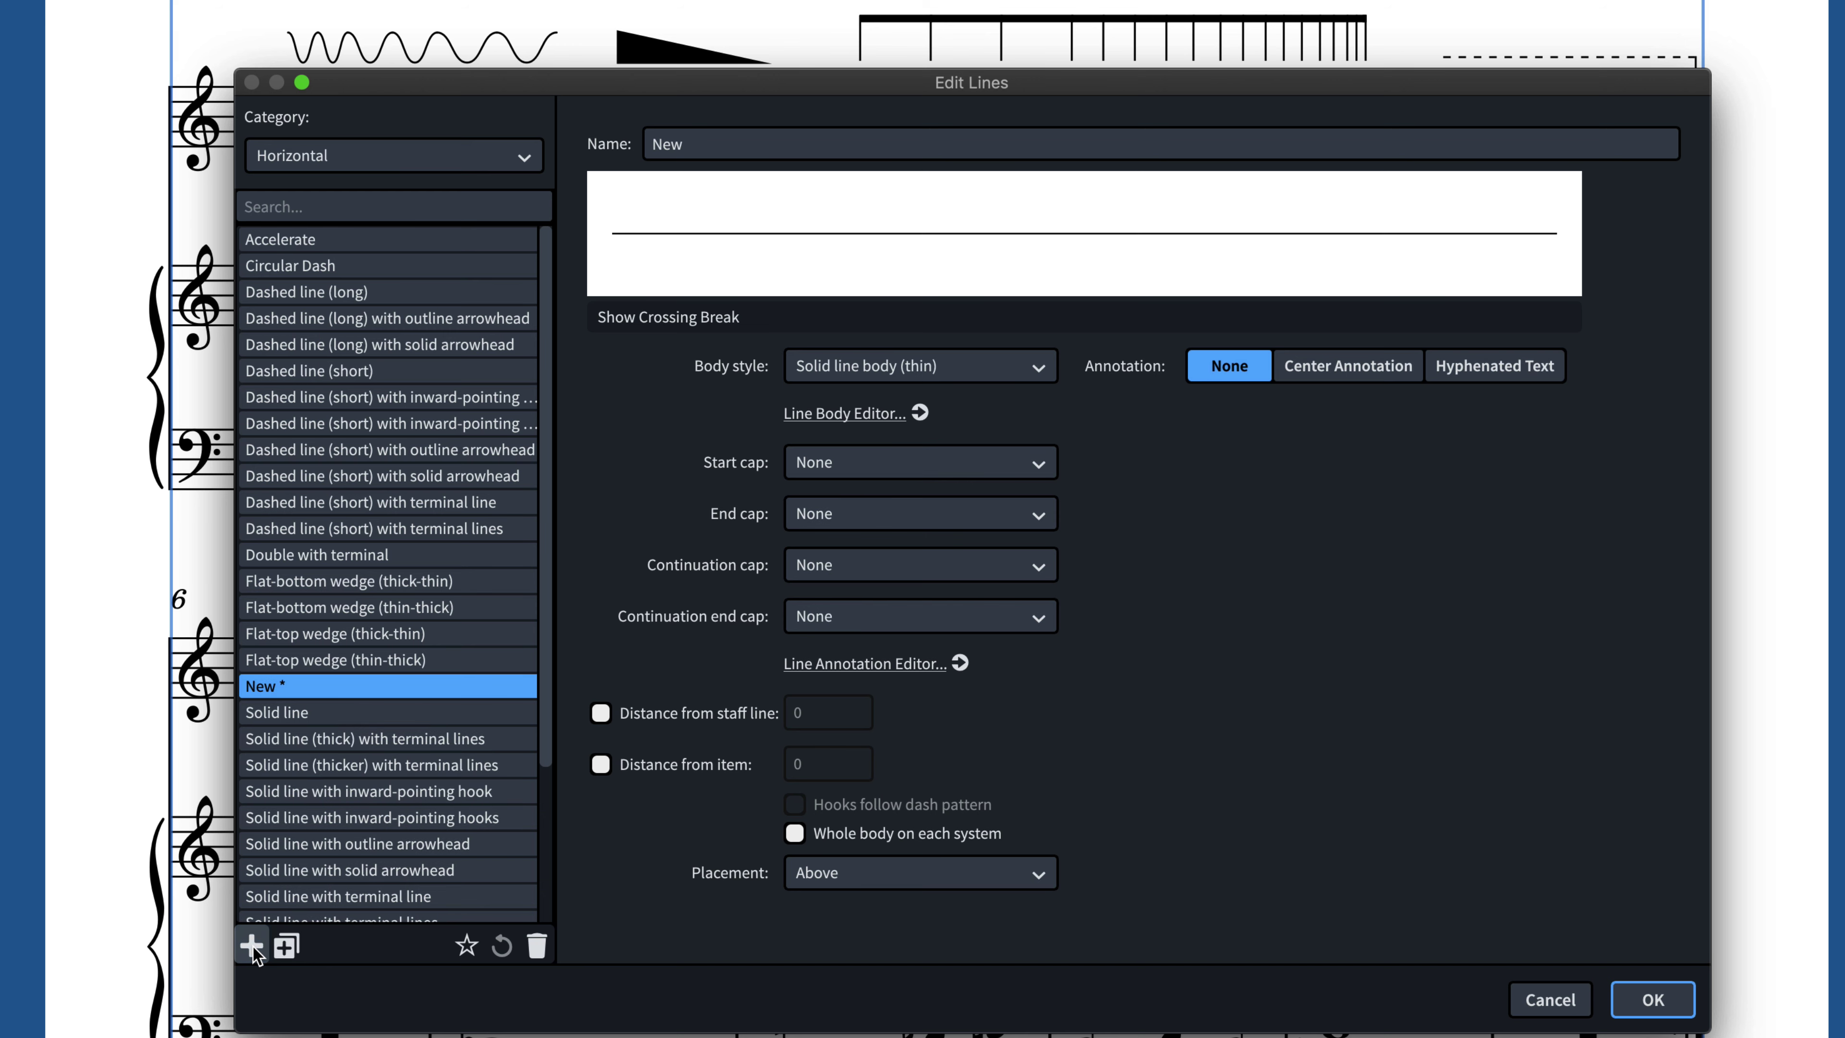
{"action": "left_click", "coordinate": [683, 143]}
{"action": "double_click", "coordinate": [683, 143]}
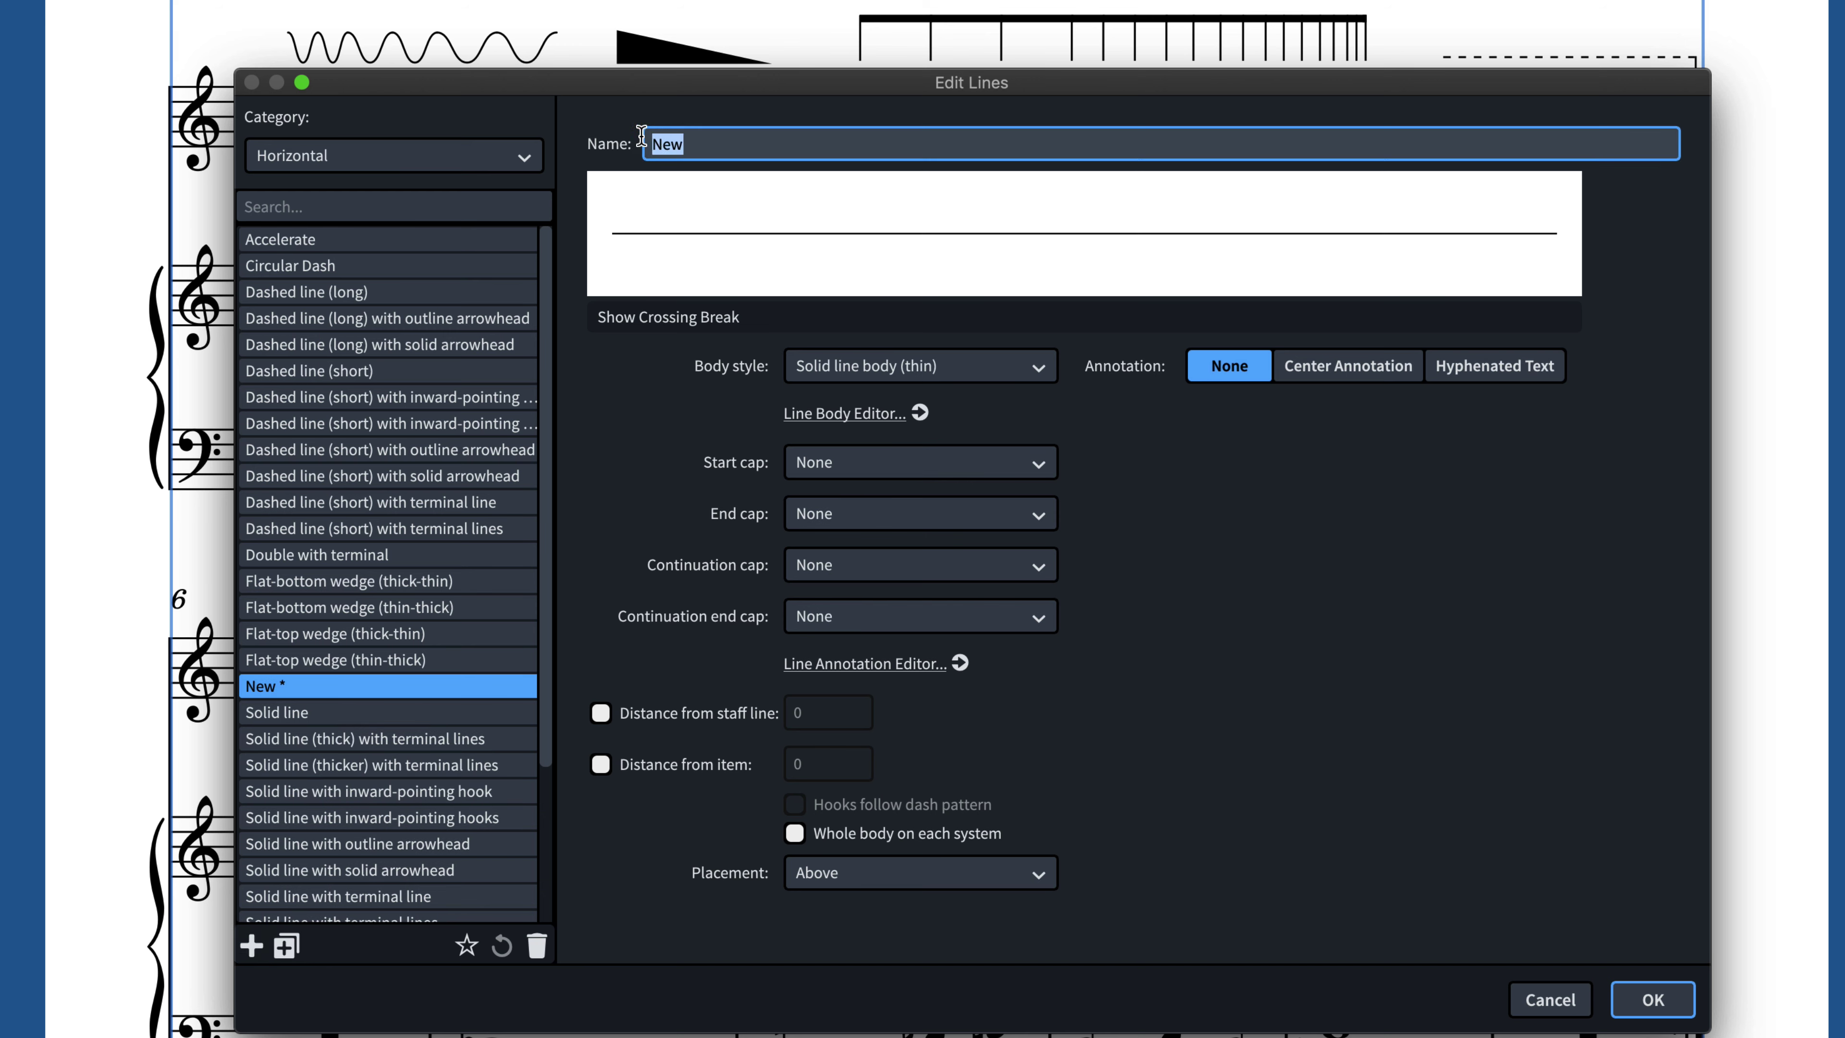
{"action": "type", "text": "Cap Line"}
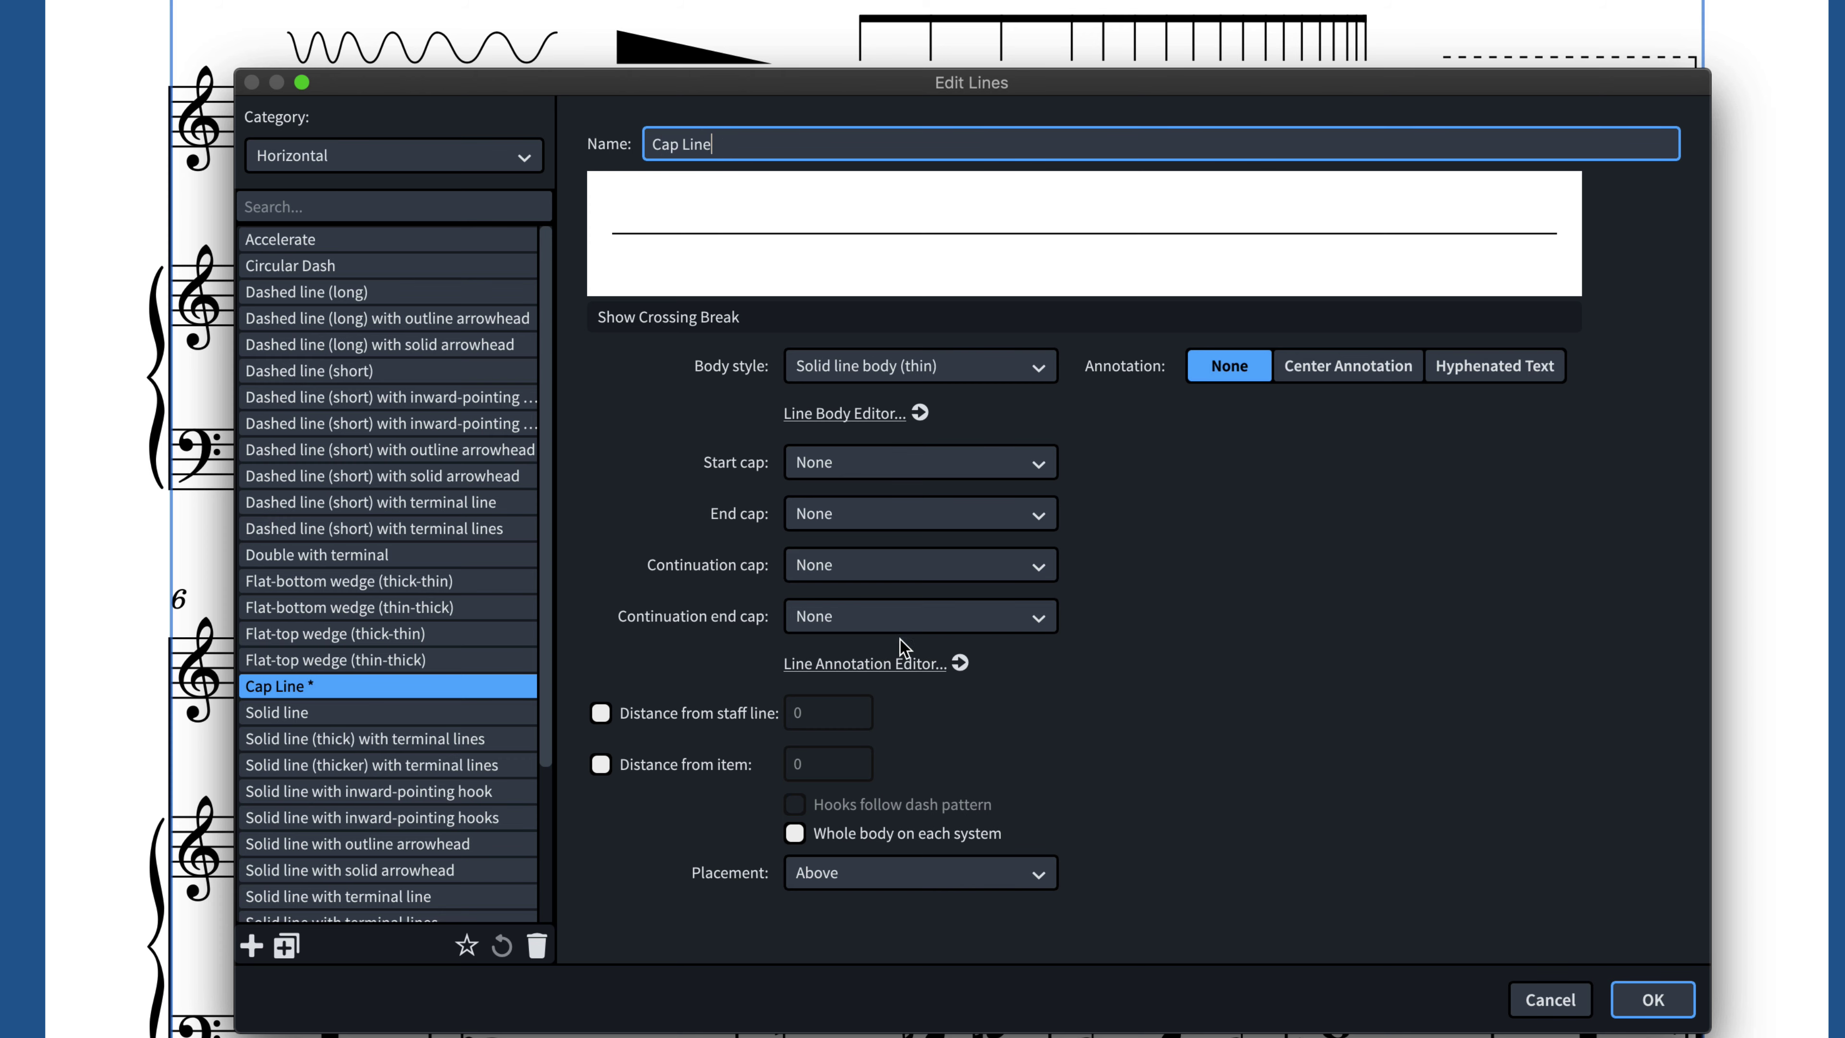
Step: Open the line annotation editor and review the chevron, outline and solid arrowheads
{"action": "left_click", "coordinate": [901, 667]}
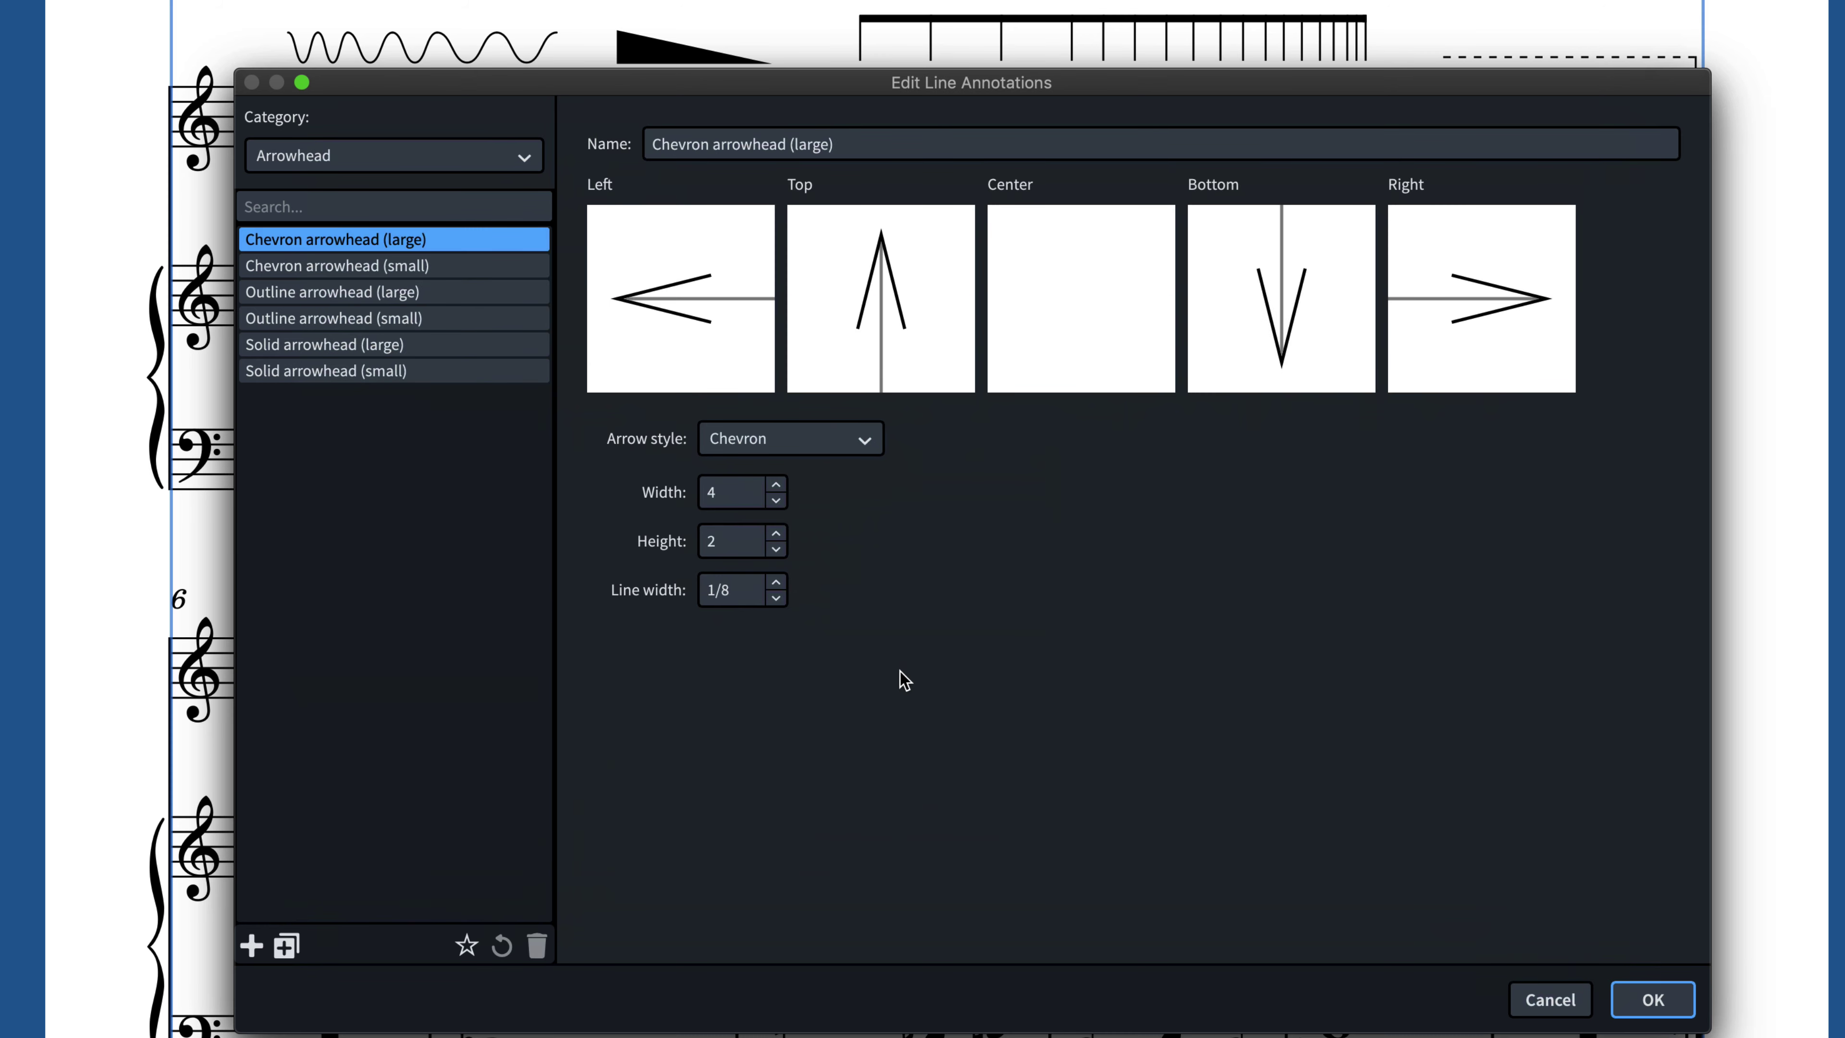
{"action": "left_click", "coordinate": [456, 266]}
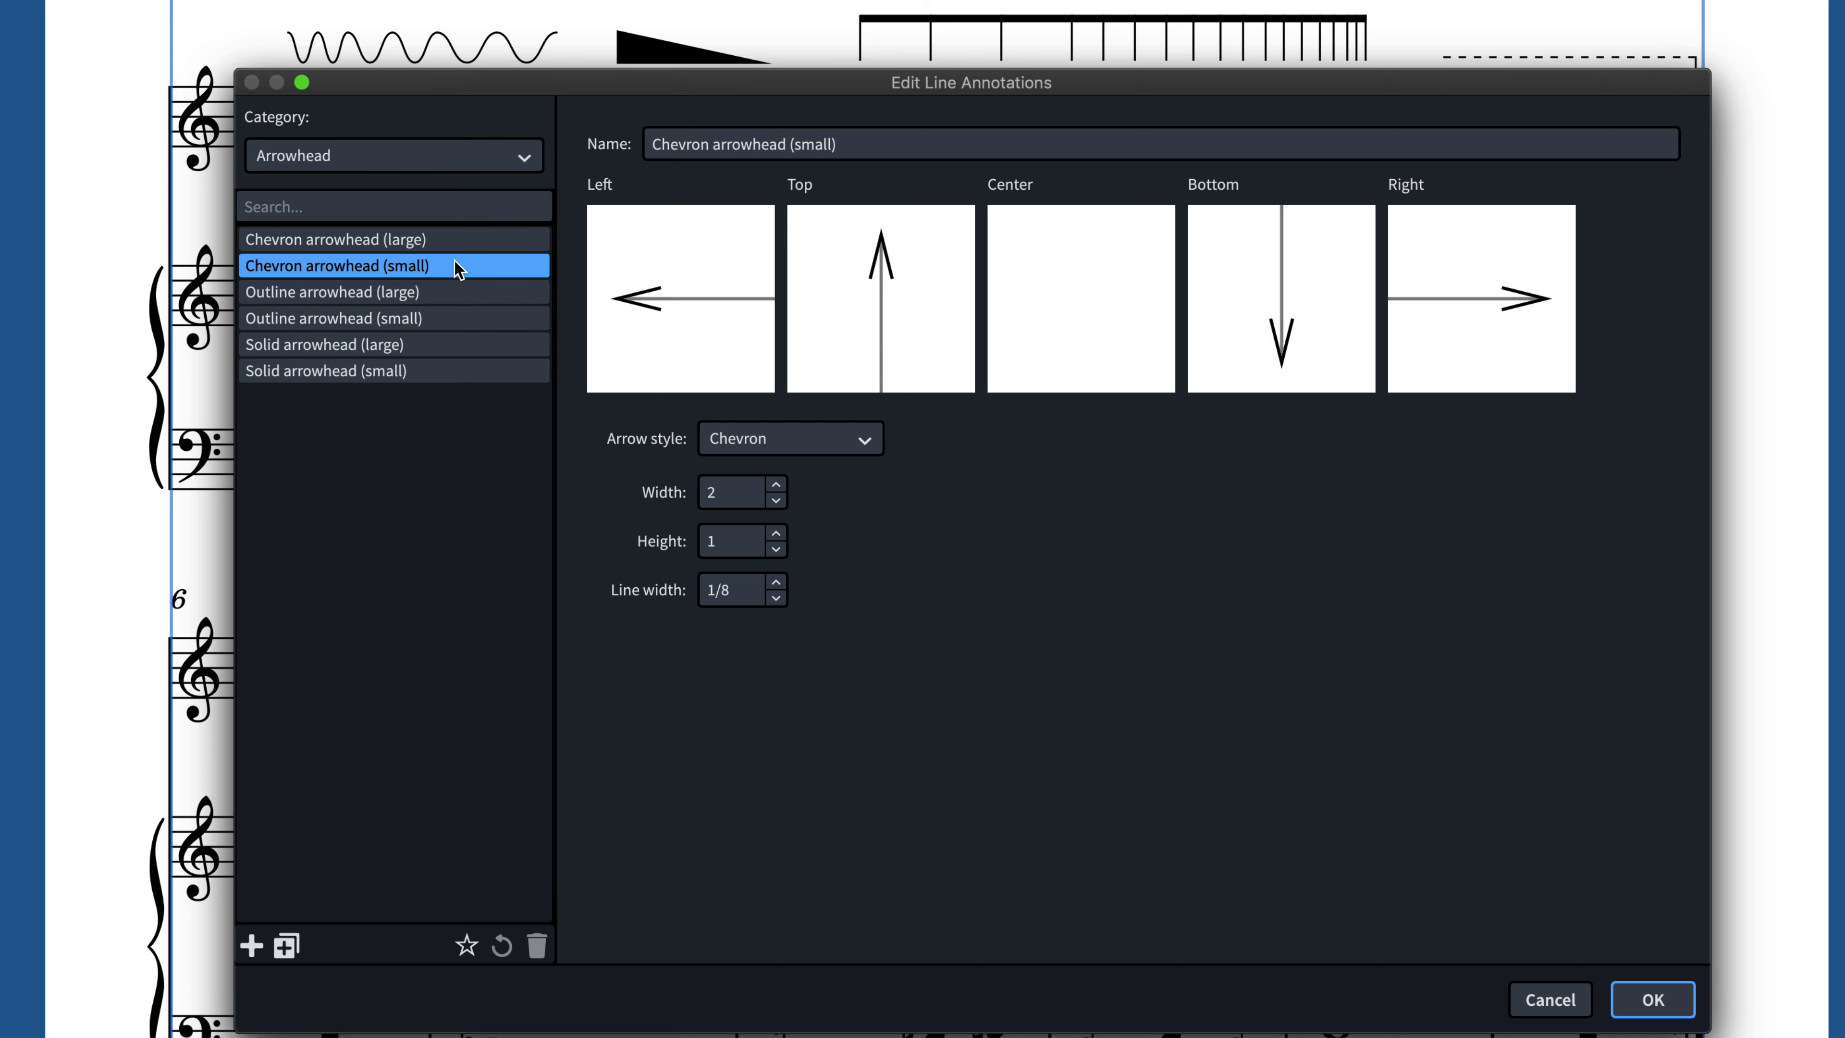
{"action": "left_click", "coordinate": [453, 292]}
{"action": "left_click", "coordinate": [443, 320]}
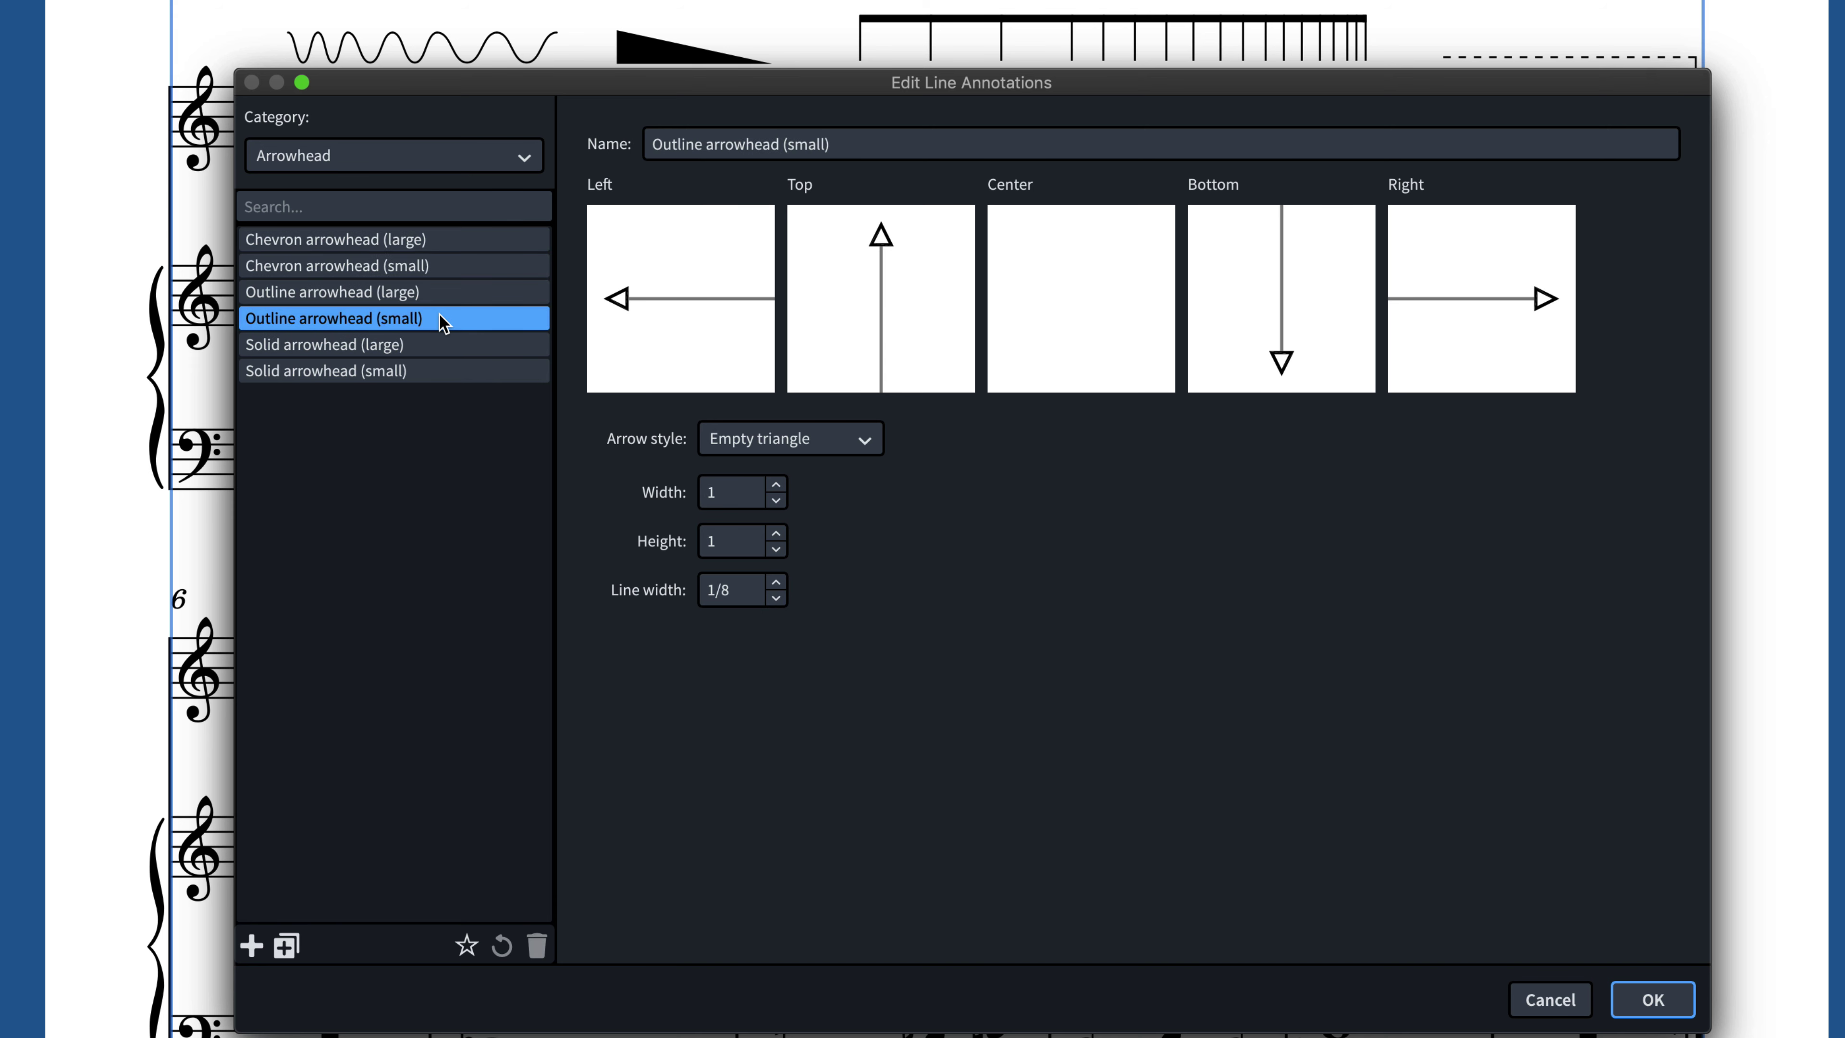
{"action": "left_click", "coordinate": [441, 346]}
{"action": "left_click", "coordinate": [434, 373]}
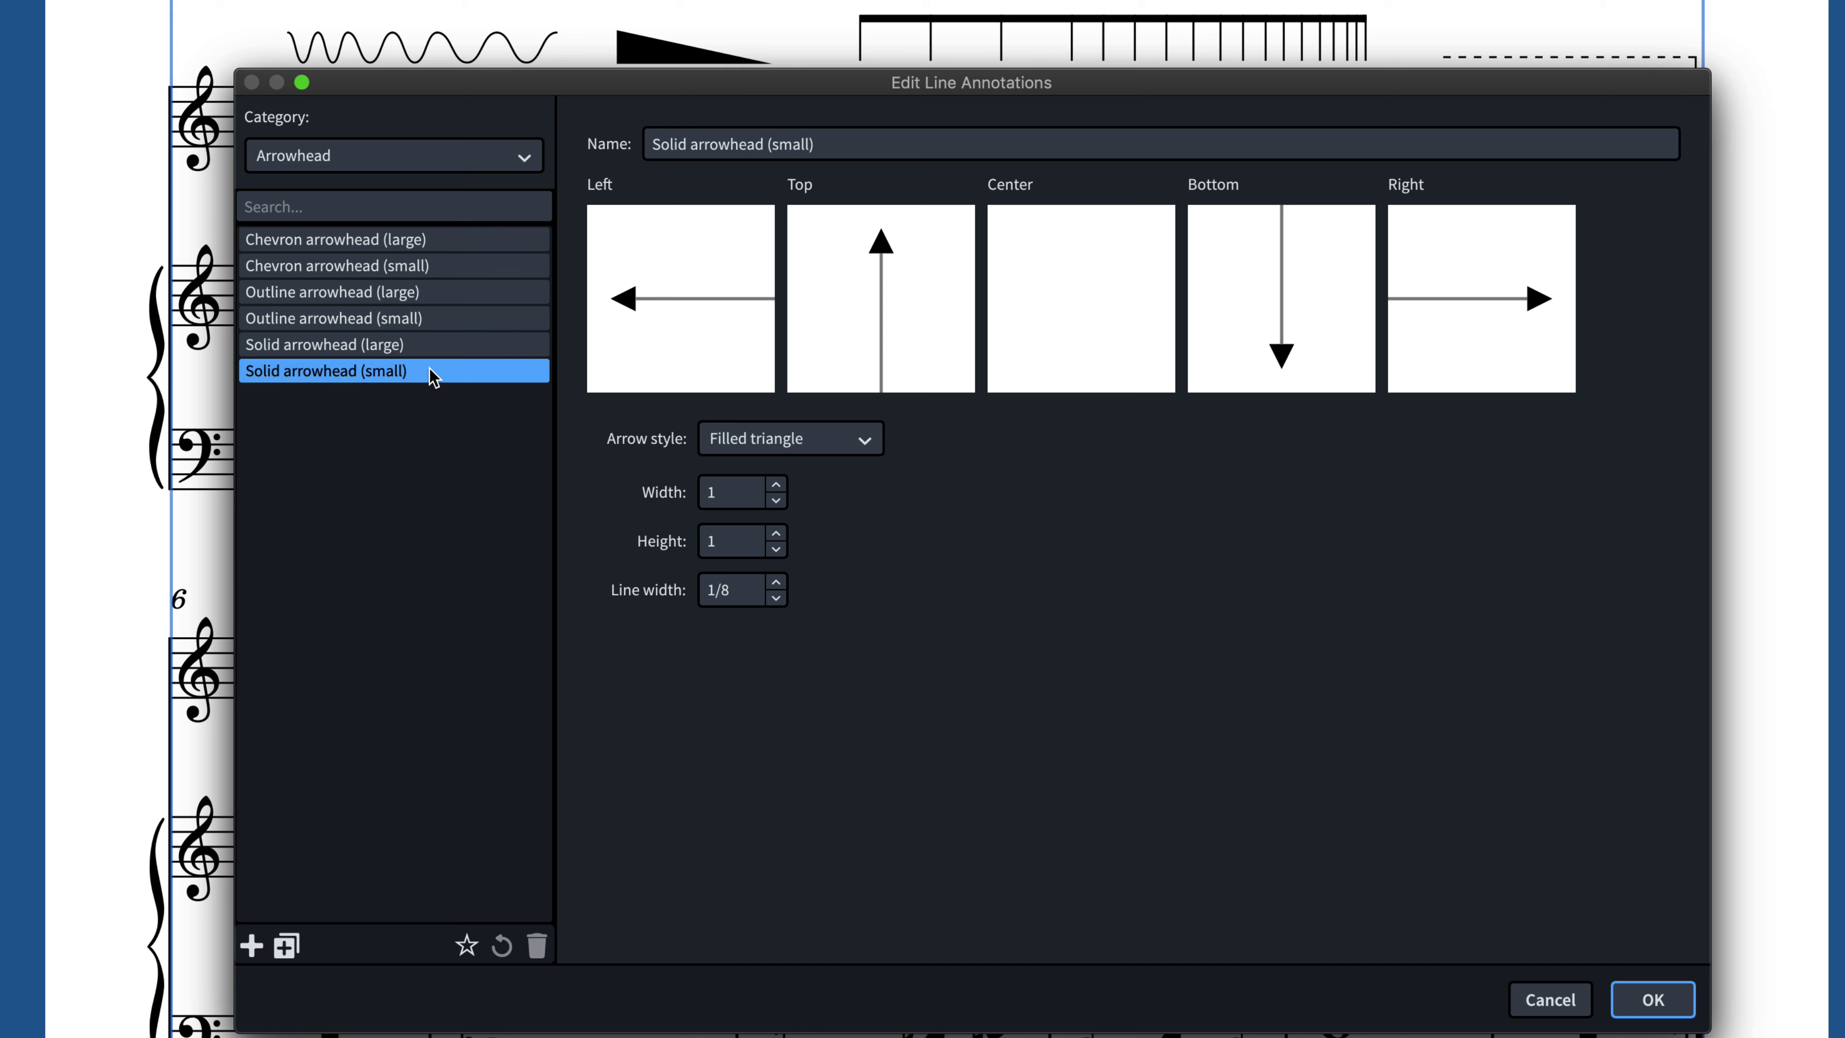
Step: Switch to the Terminal Line category and inspect the axis-aligned and rotatable terminal lines
{"action": "left_click", "coordinate": [420, 165]}
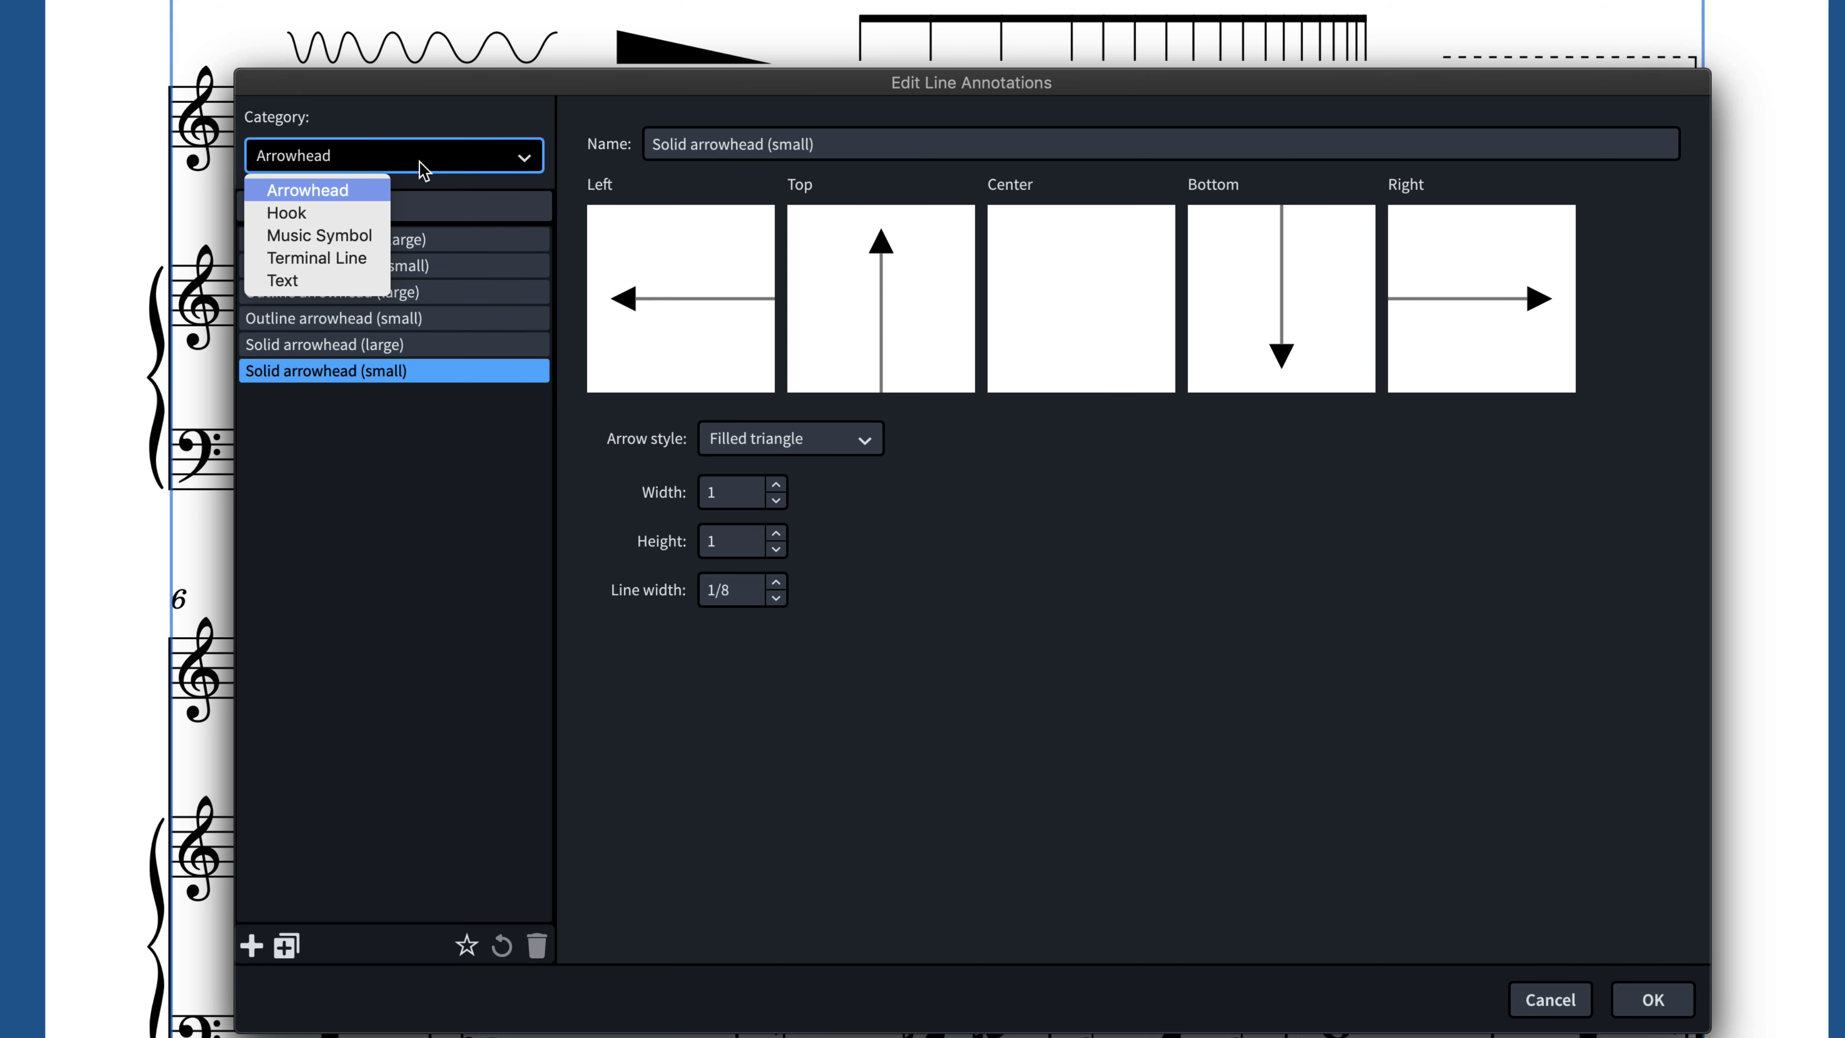
{"action": "left_click", "coordinate": [366, 255]}
{"action": "left_click", "coordinate": [366, 267]}
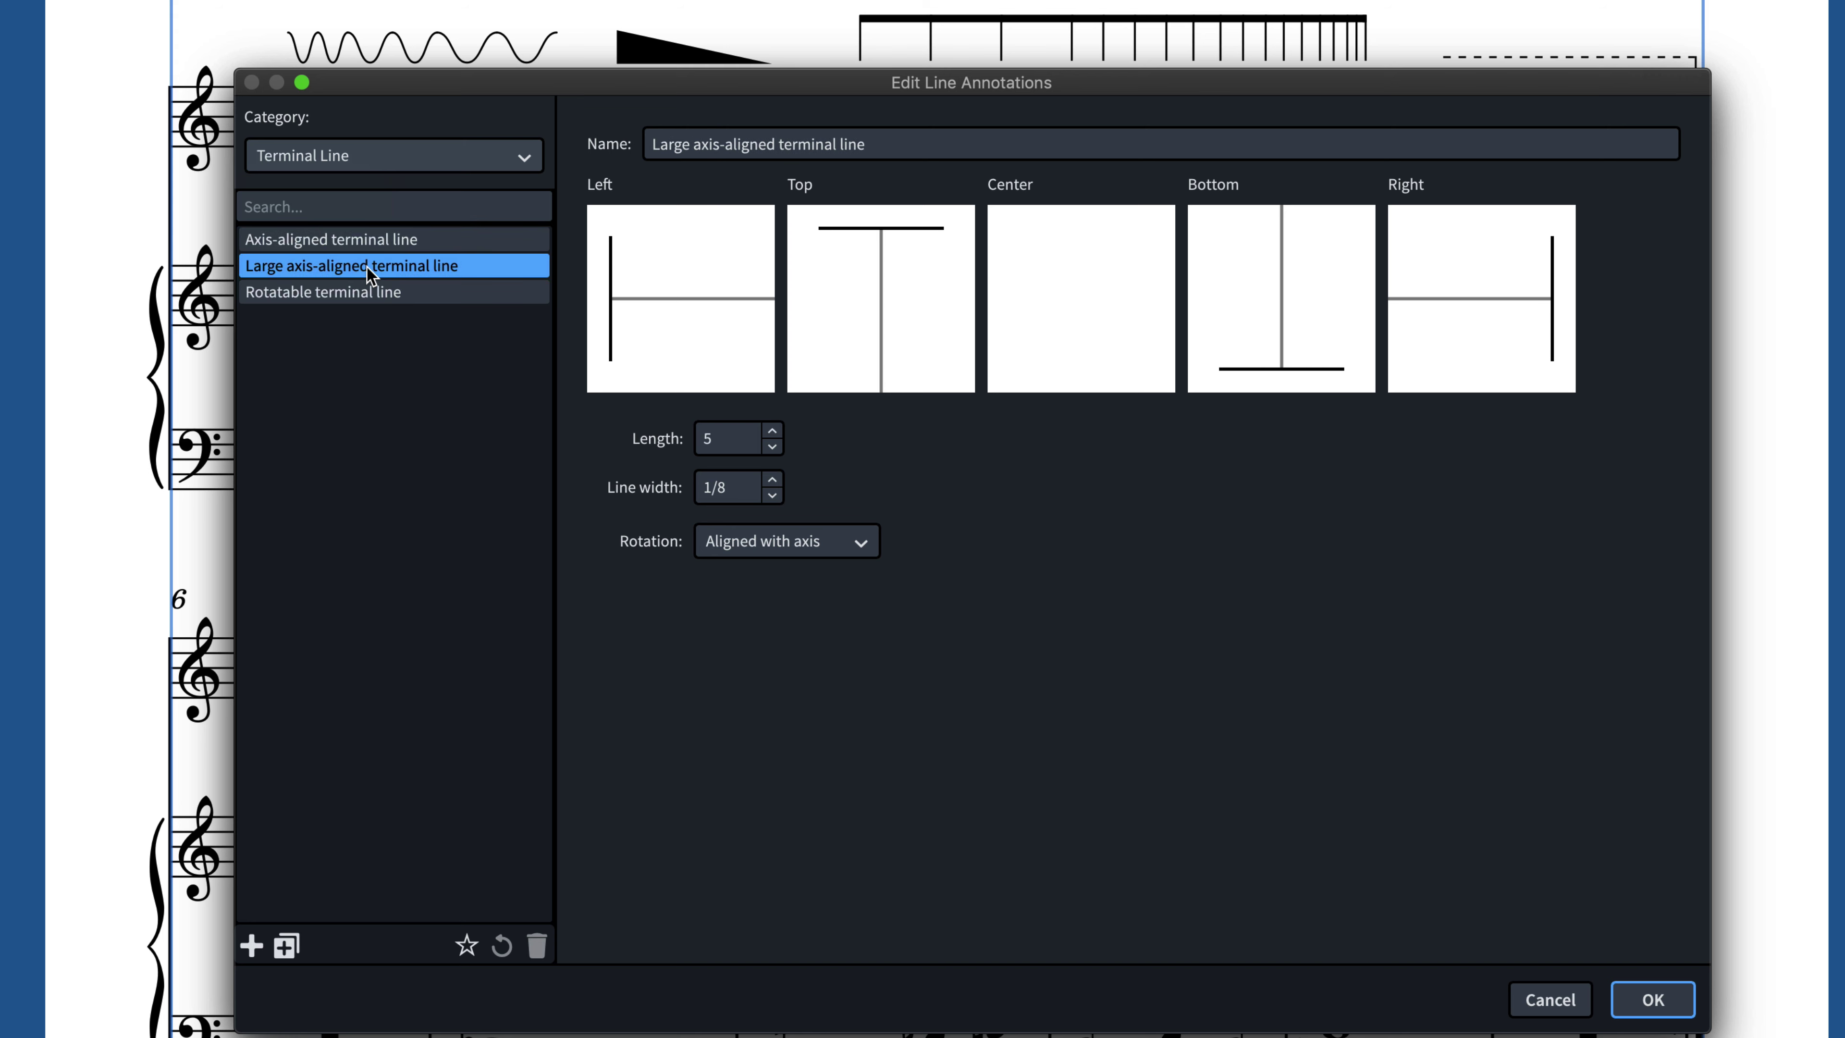
{"action": "left_click", "coordinate": [390, 292]}
{"action": "left_click", "coordinate": [378, 158]}
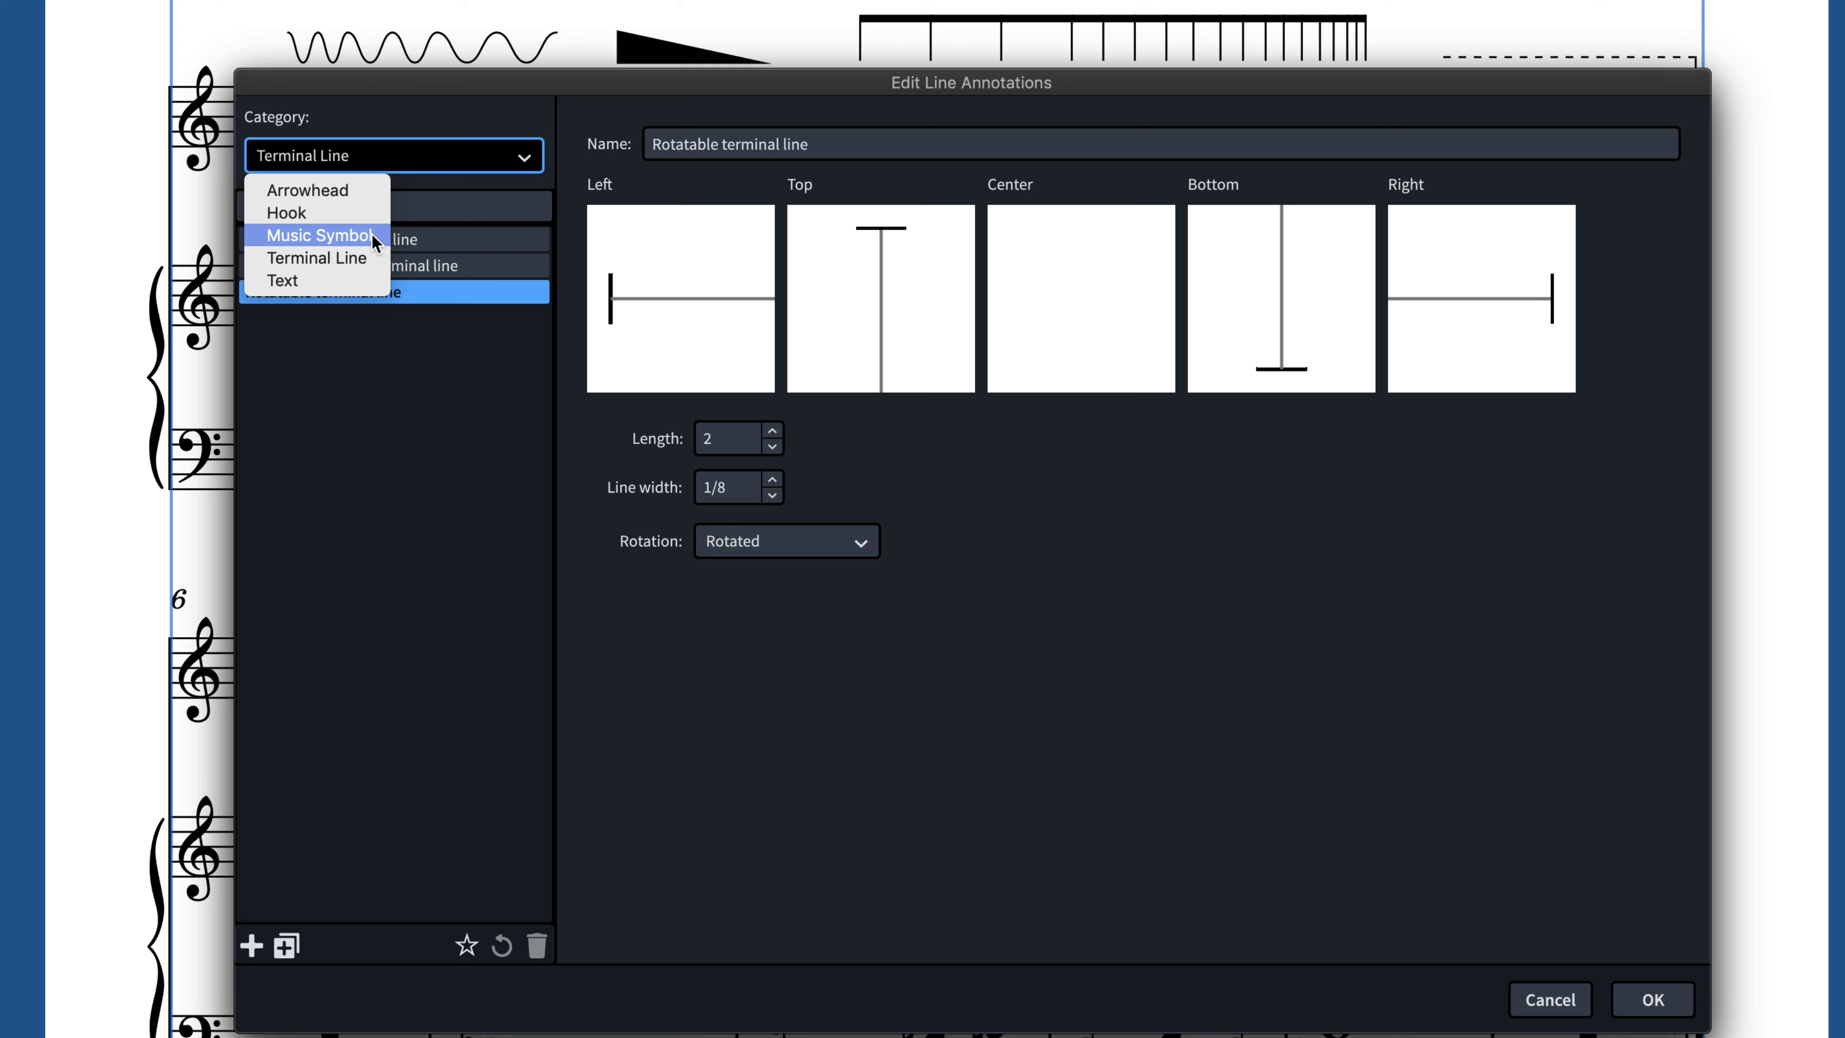
Step: Add a new text annotation and name it Go
{"action": "left_click", "coordinate": [365, 276]}
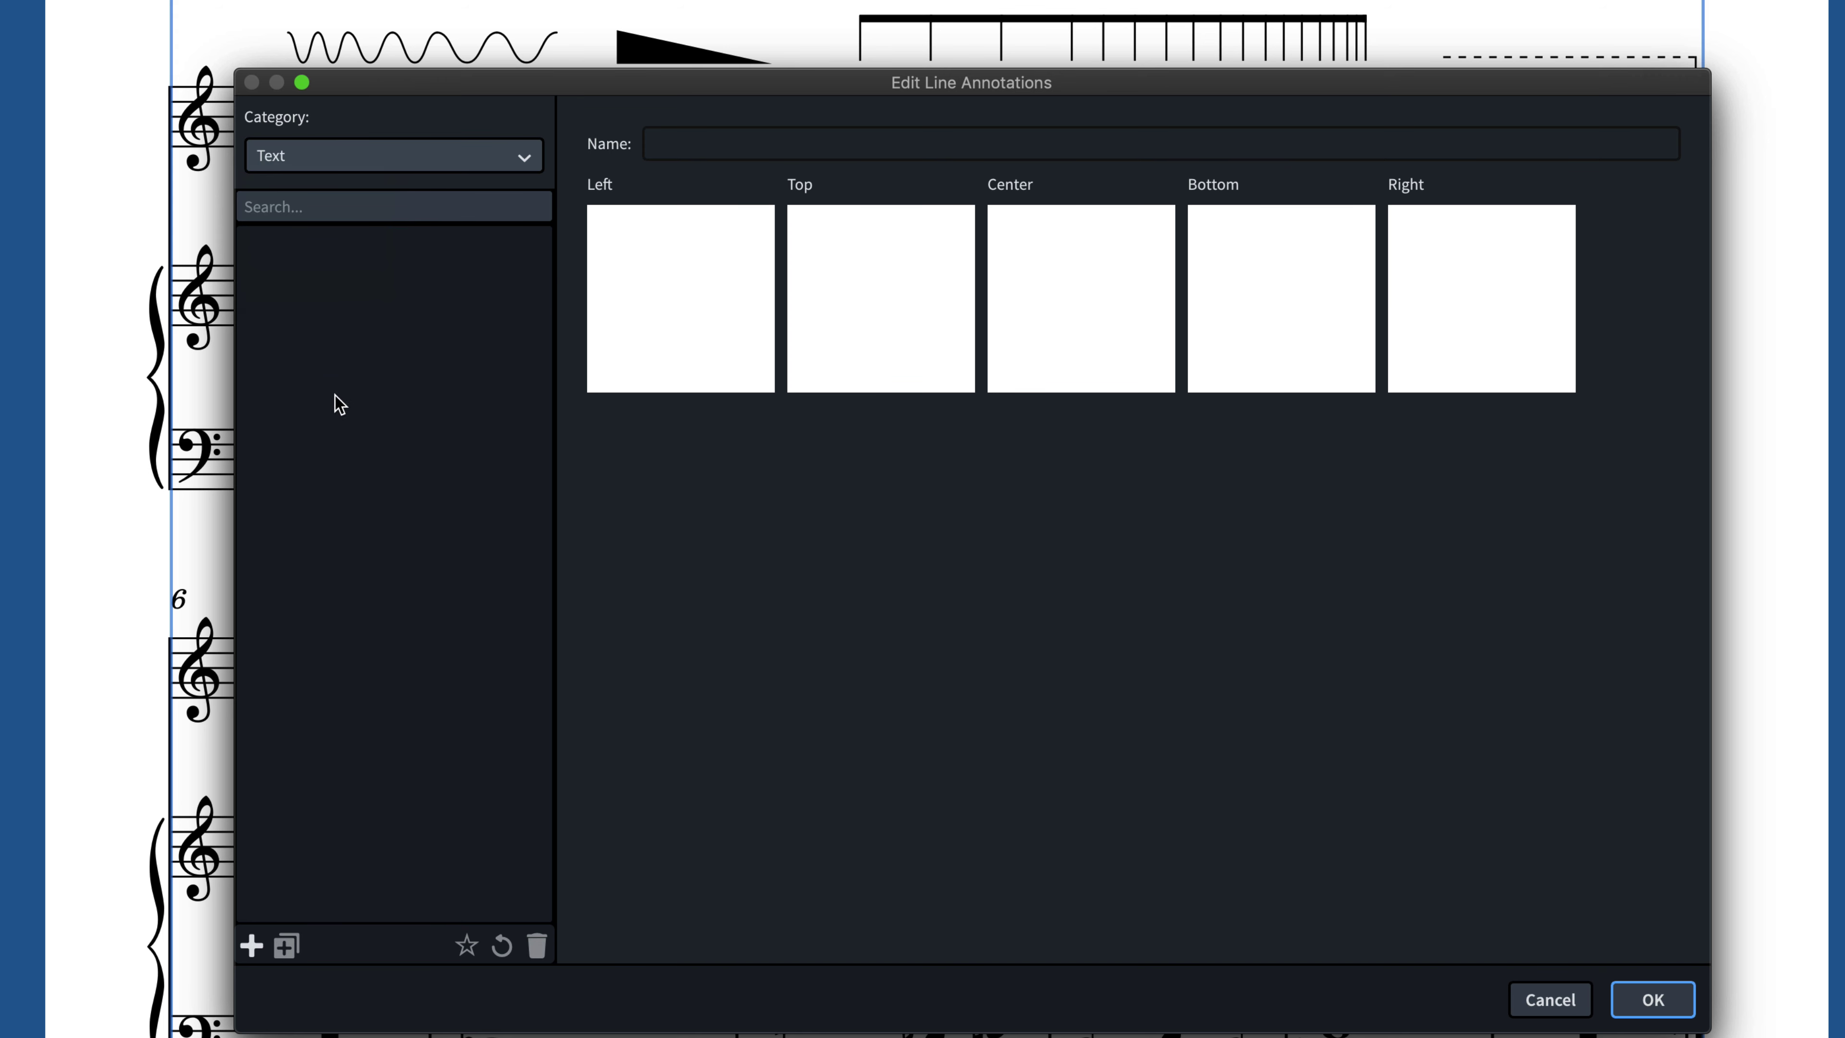
{"action": "left_click", "coordinate": [251, 945]}
{"action": "left_click", "coordinate": [652, 137]}
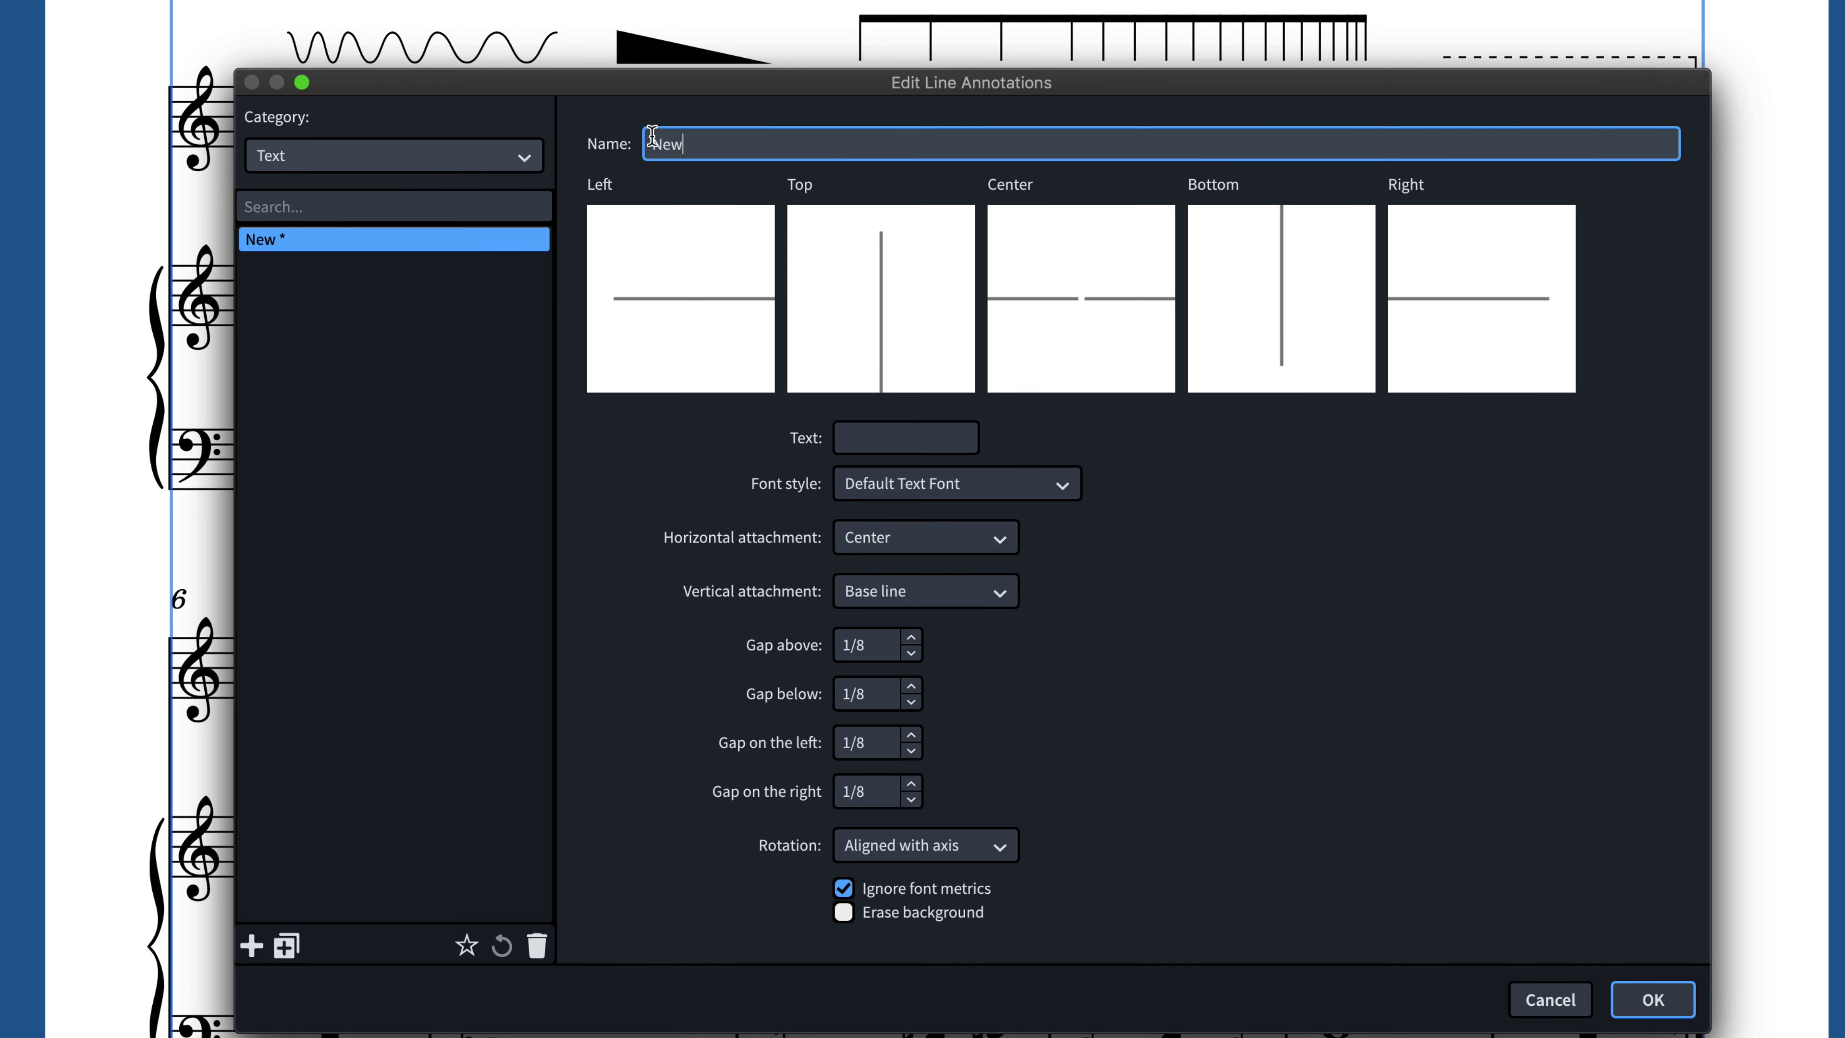
{"action": "double_click", "coordinate": [652, 138]}
{"action": "type", "text": "Go"}
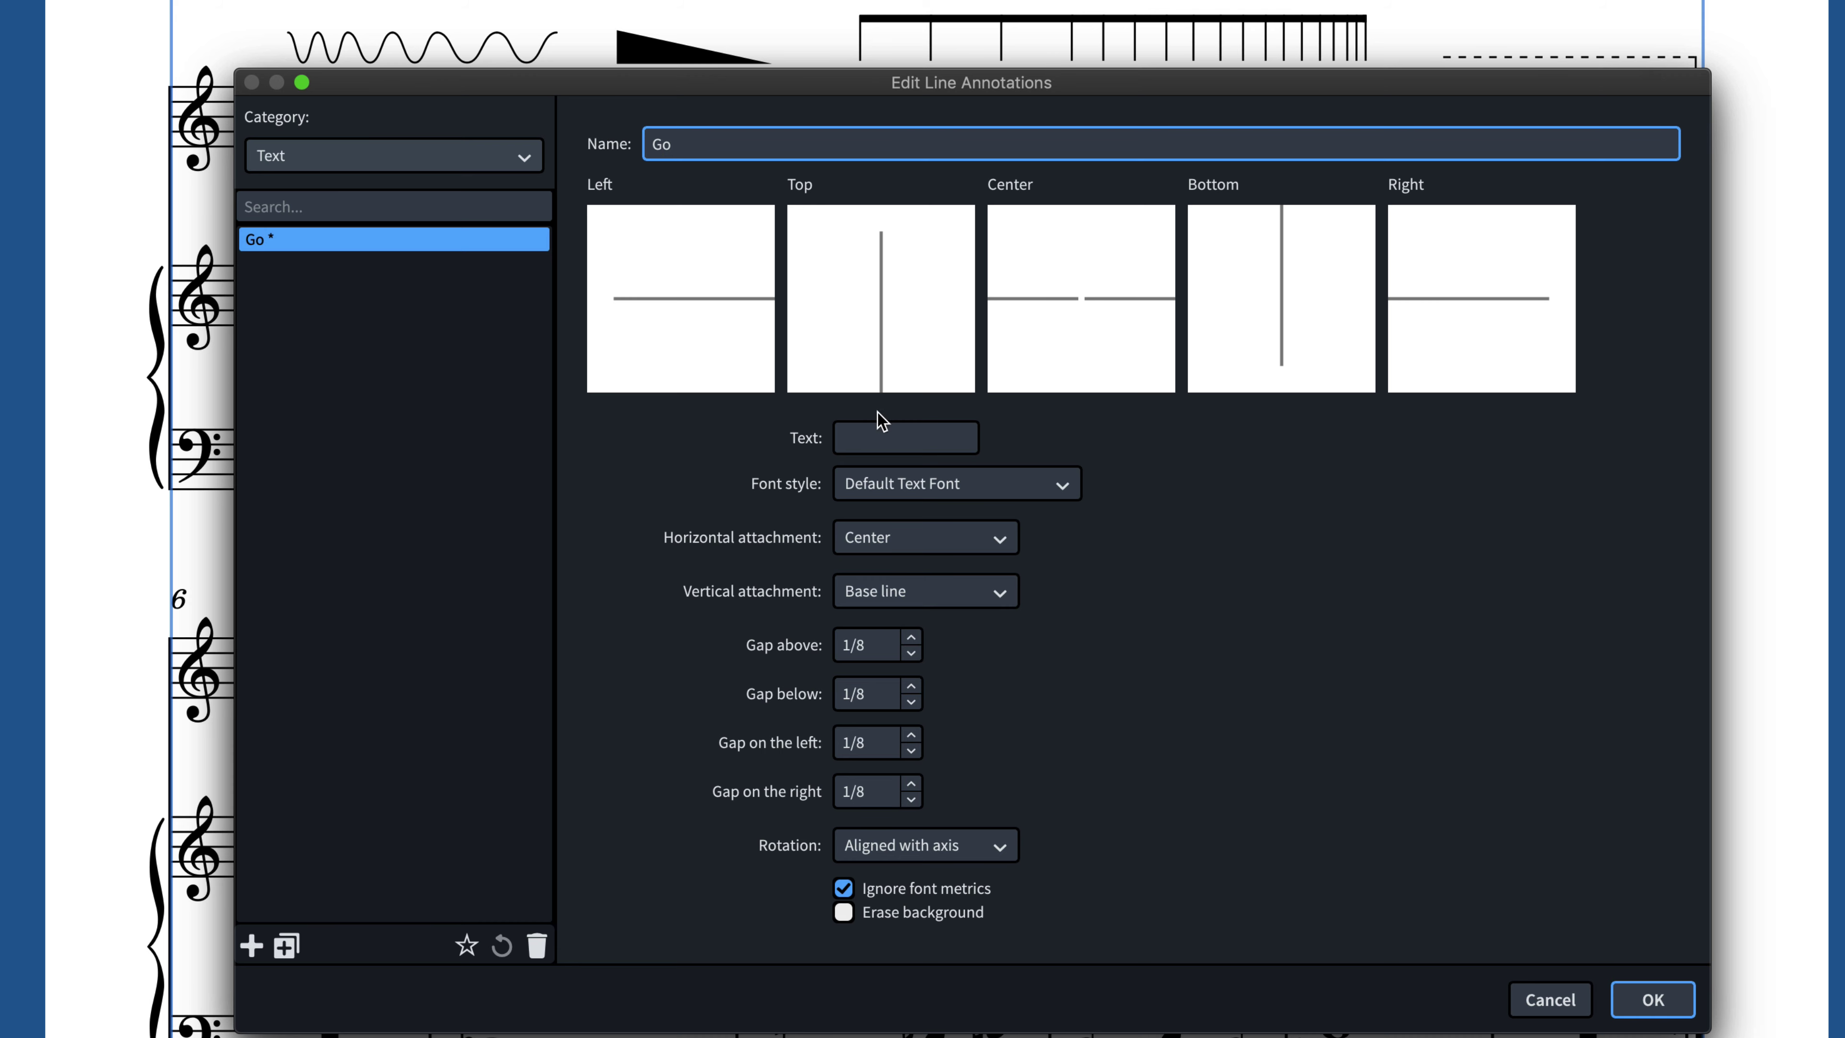
Step: Give the annotation text Go in Chord Symbols Font with Half x height vertical attachment
{"action": "left_click", "coordinate": [880, 433]}
{"action": "type", "text": "Go"}
{"action": "left_click", "coordinate": [967, 487]}
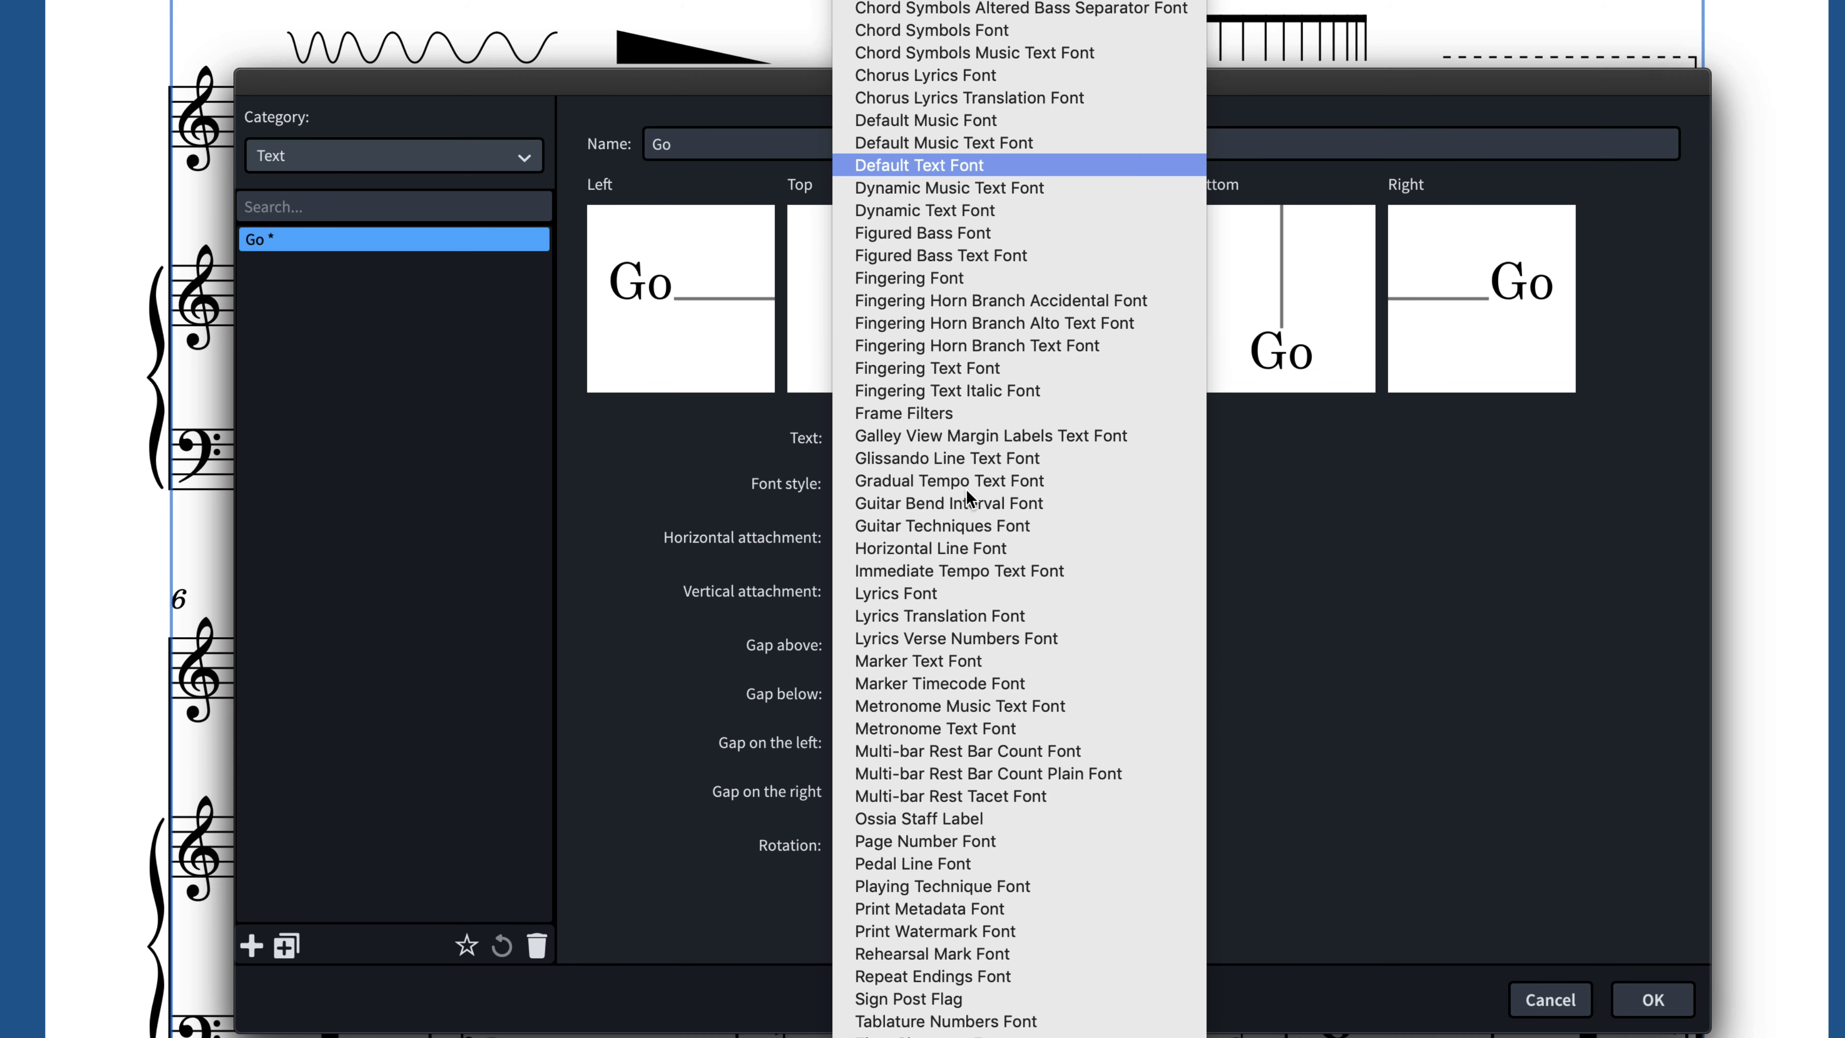
{"action": "left_click", "coordinate": [994, 30]}
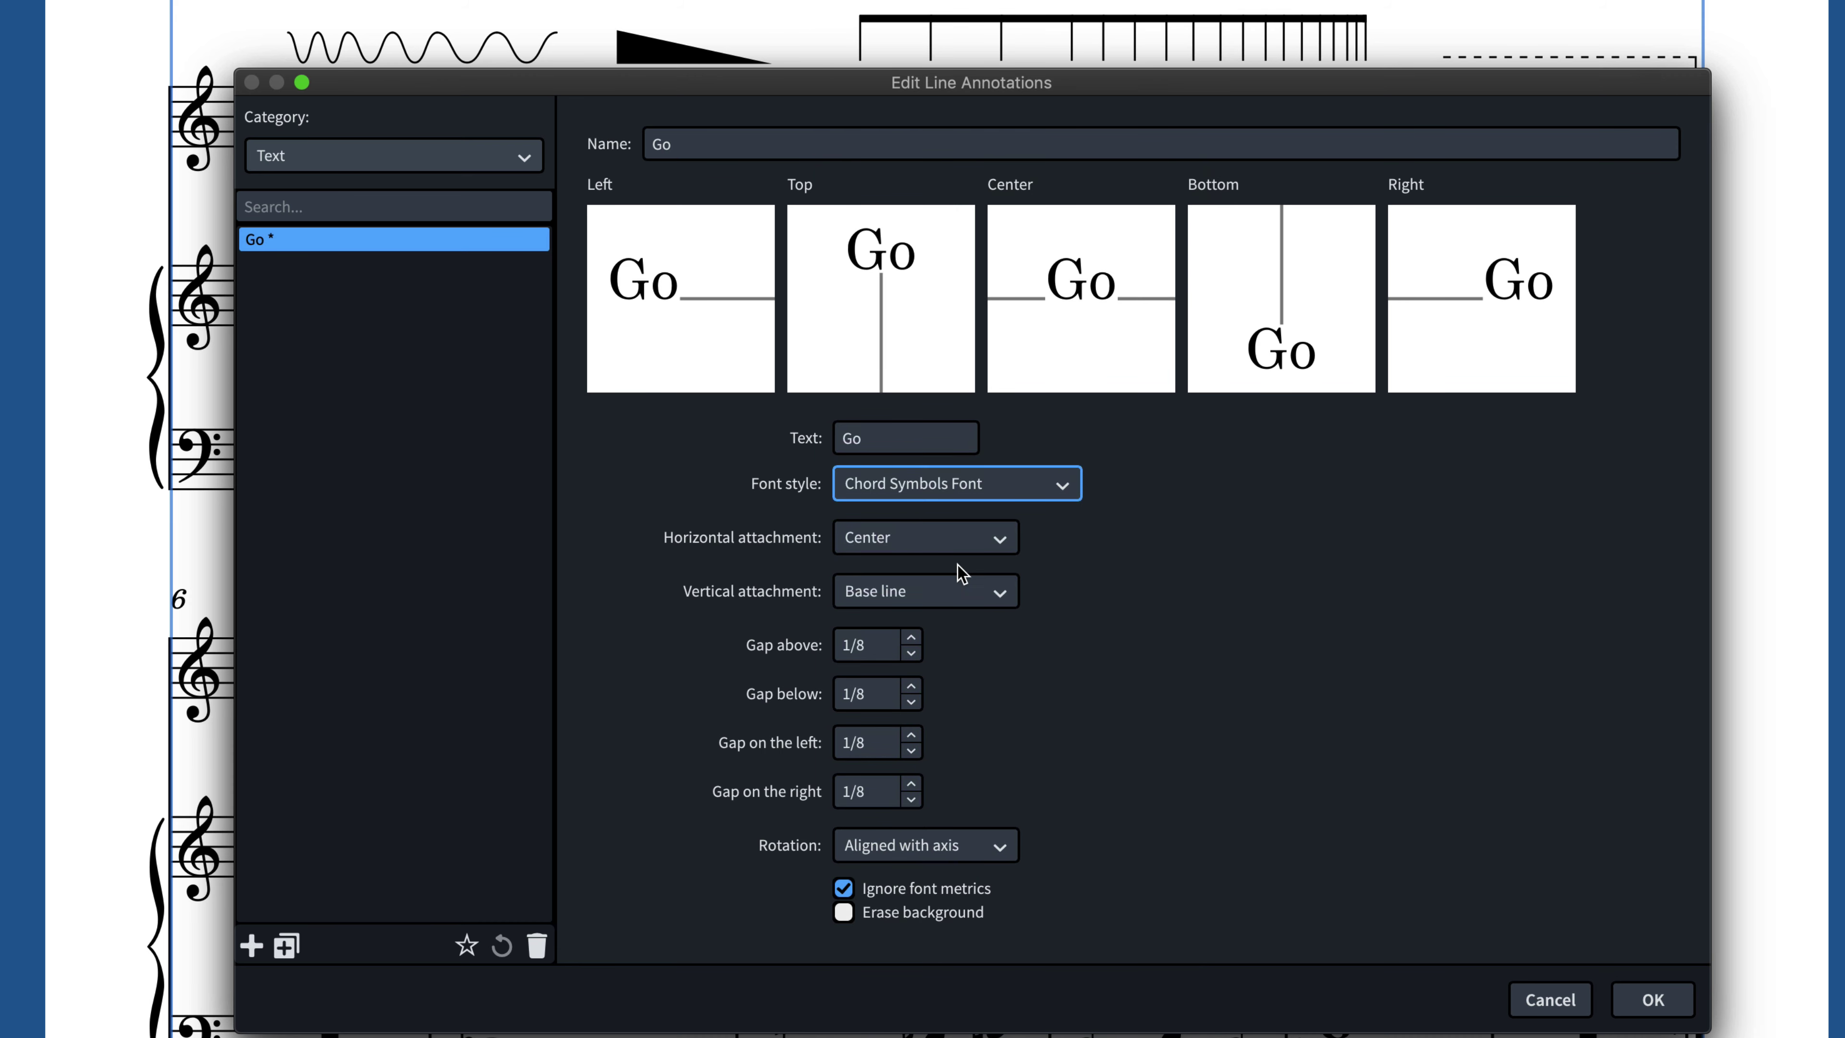
{"action": "left_click", "coordinate": [965, 590]}
{"action": "left_click", "coordinate": [901, 691]}
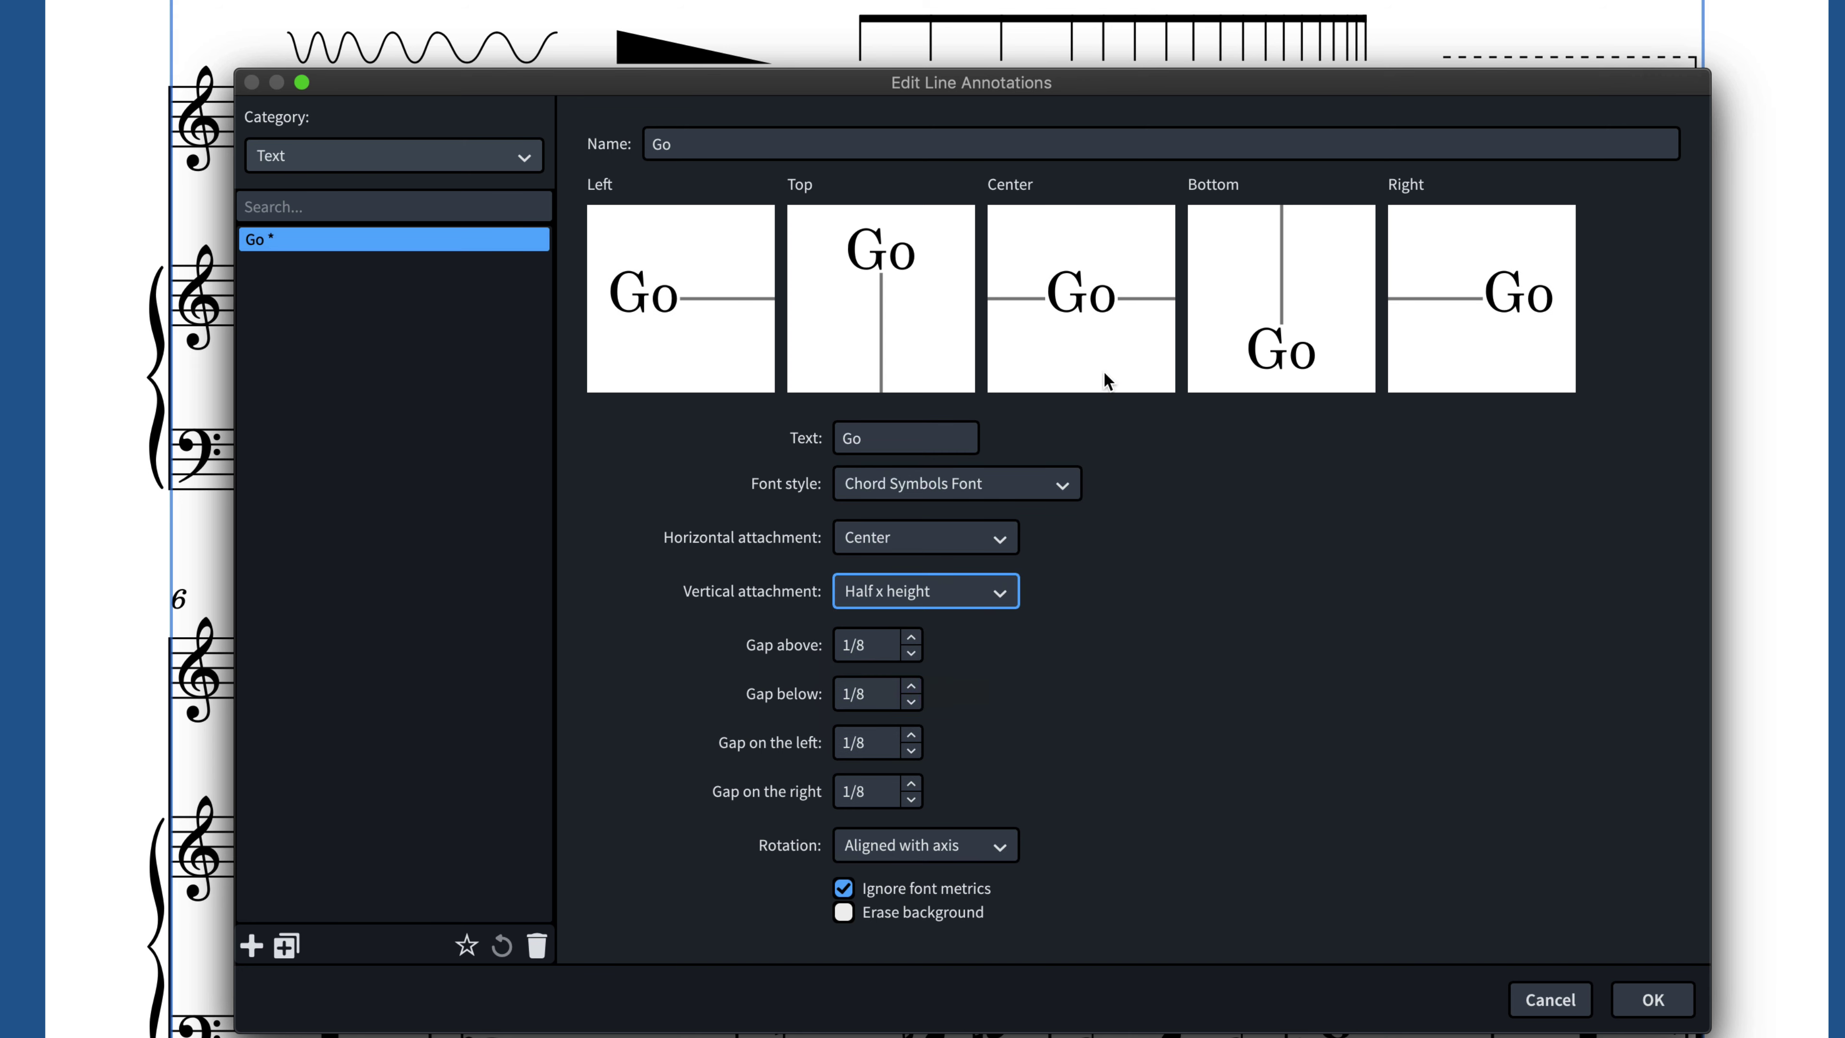
Step: Add a Music Symbol annotation using the square glyph from the Conductor symbols range, then select its name for renaming
{"action": "left_click", "coordinate": [519, 162]}
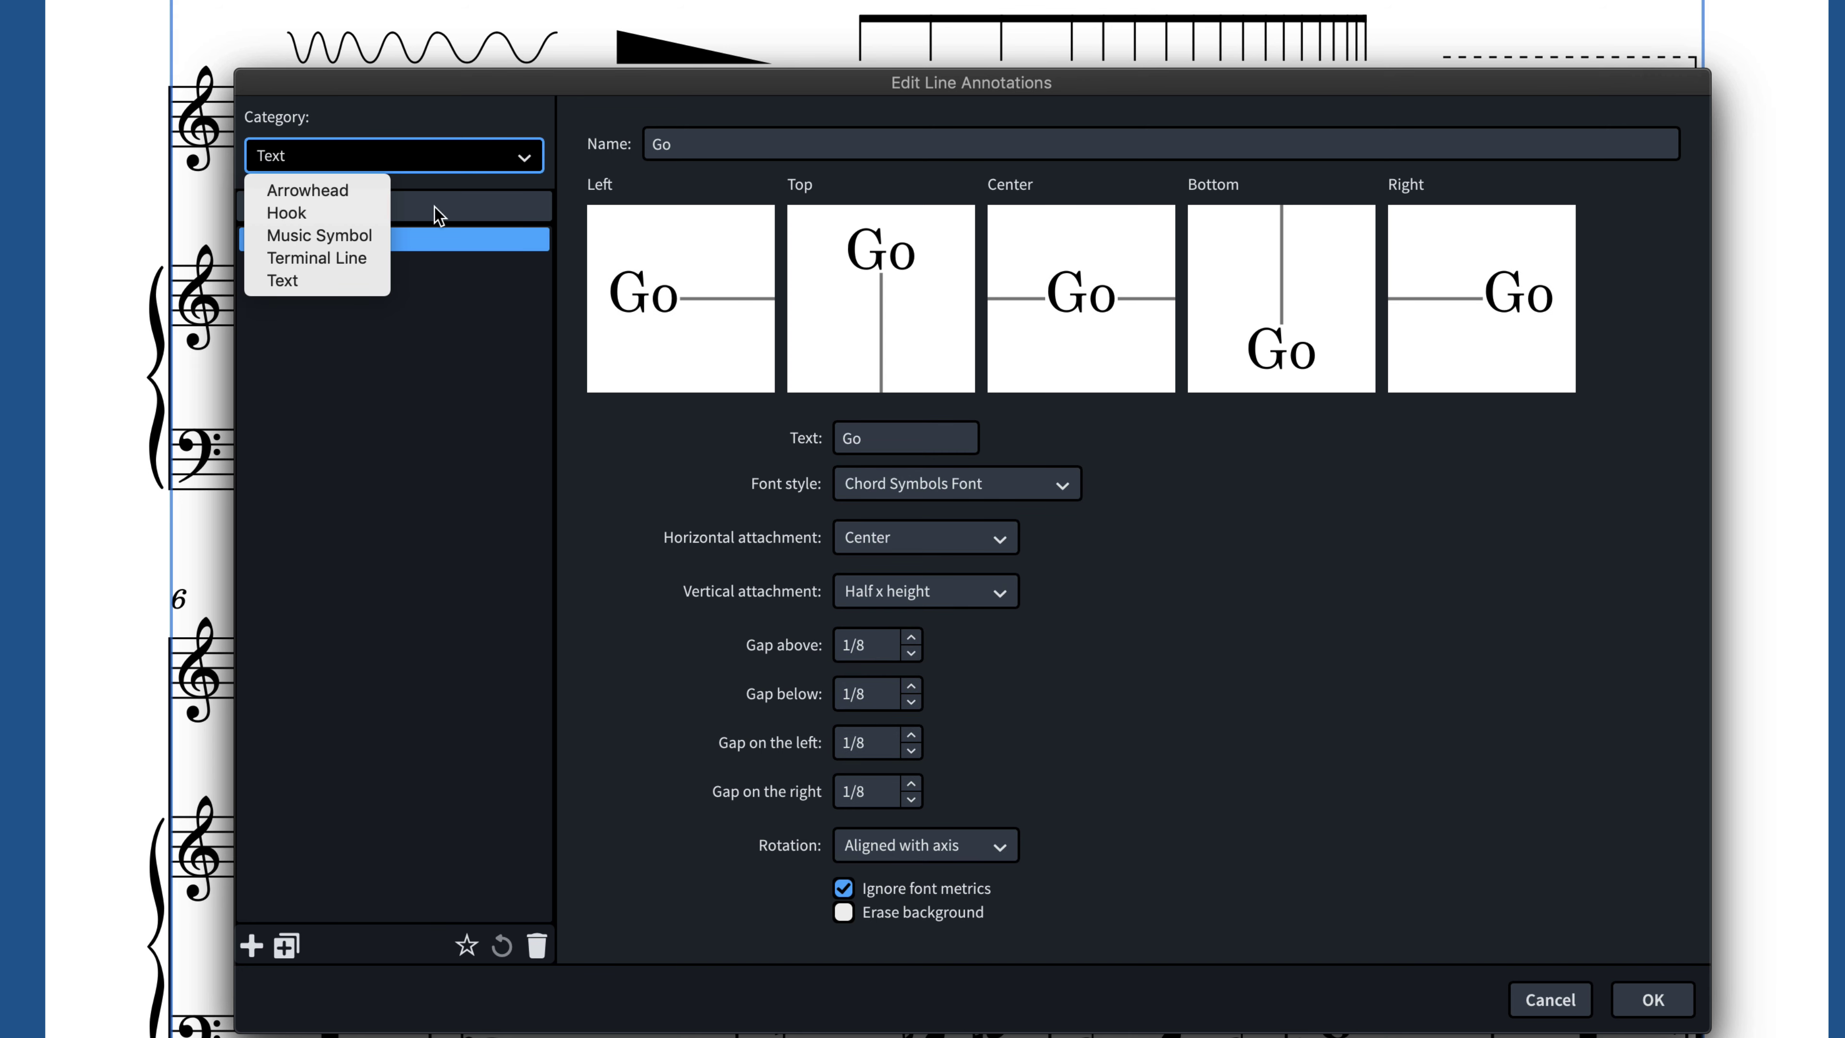
{"action": "left_click", "coordinate": [369, 235]}
{"action": "left_click", "coordinate": [252, 944]}
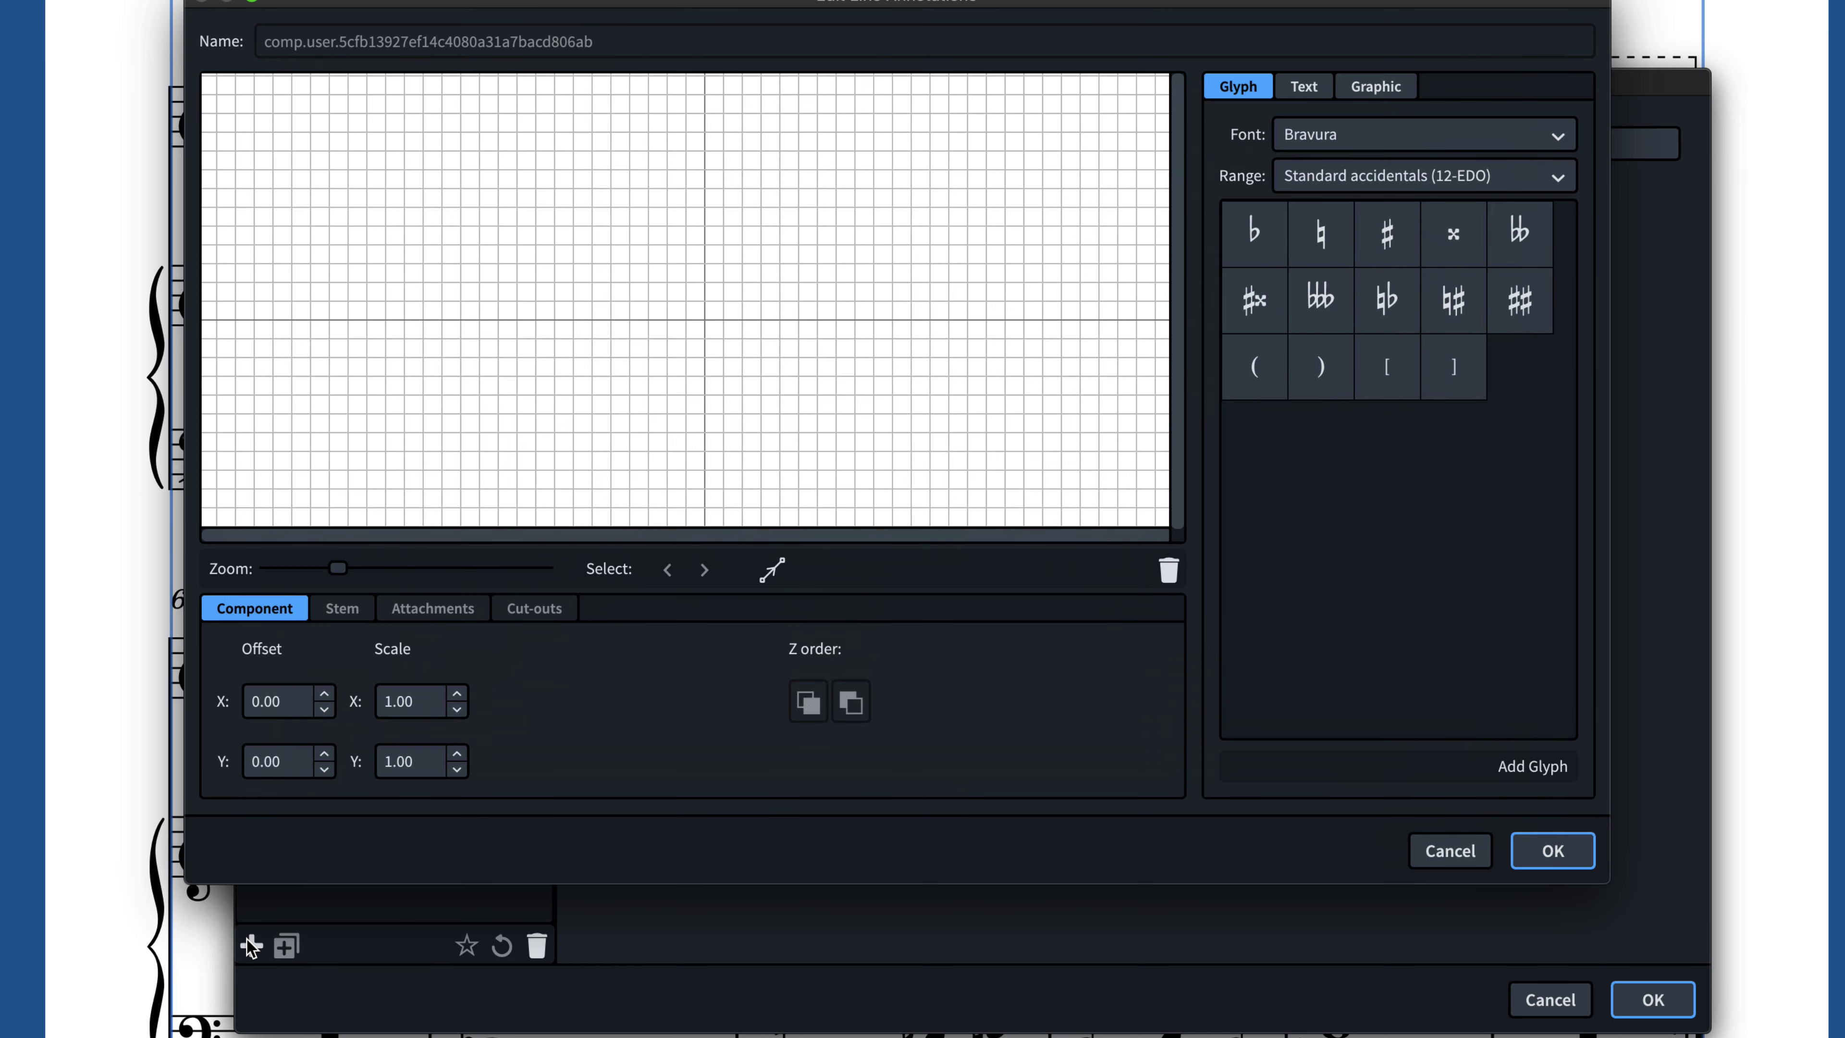
{"action": "left_click", "coordinate": [1337, 173]}
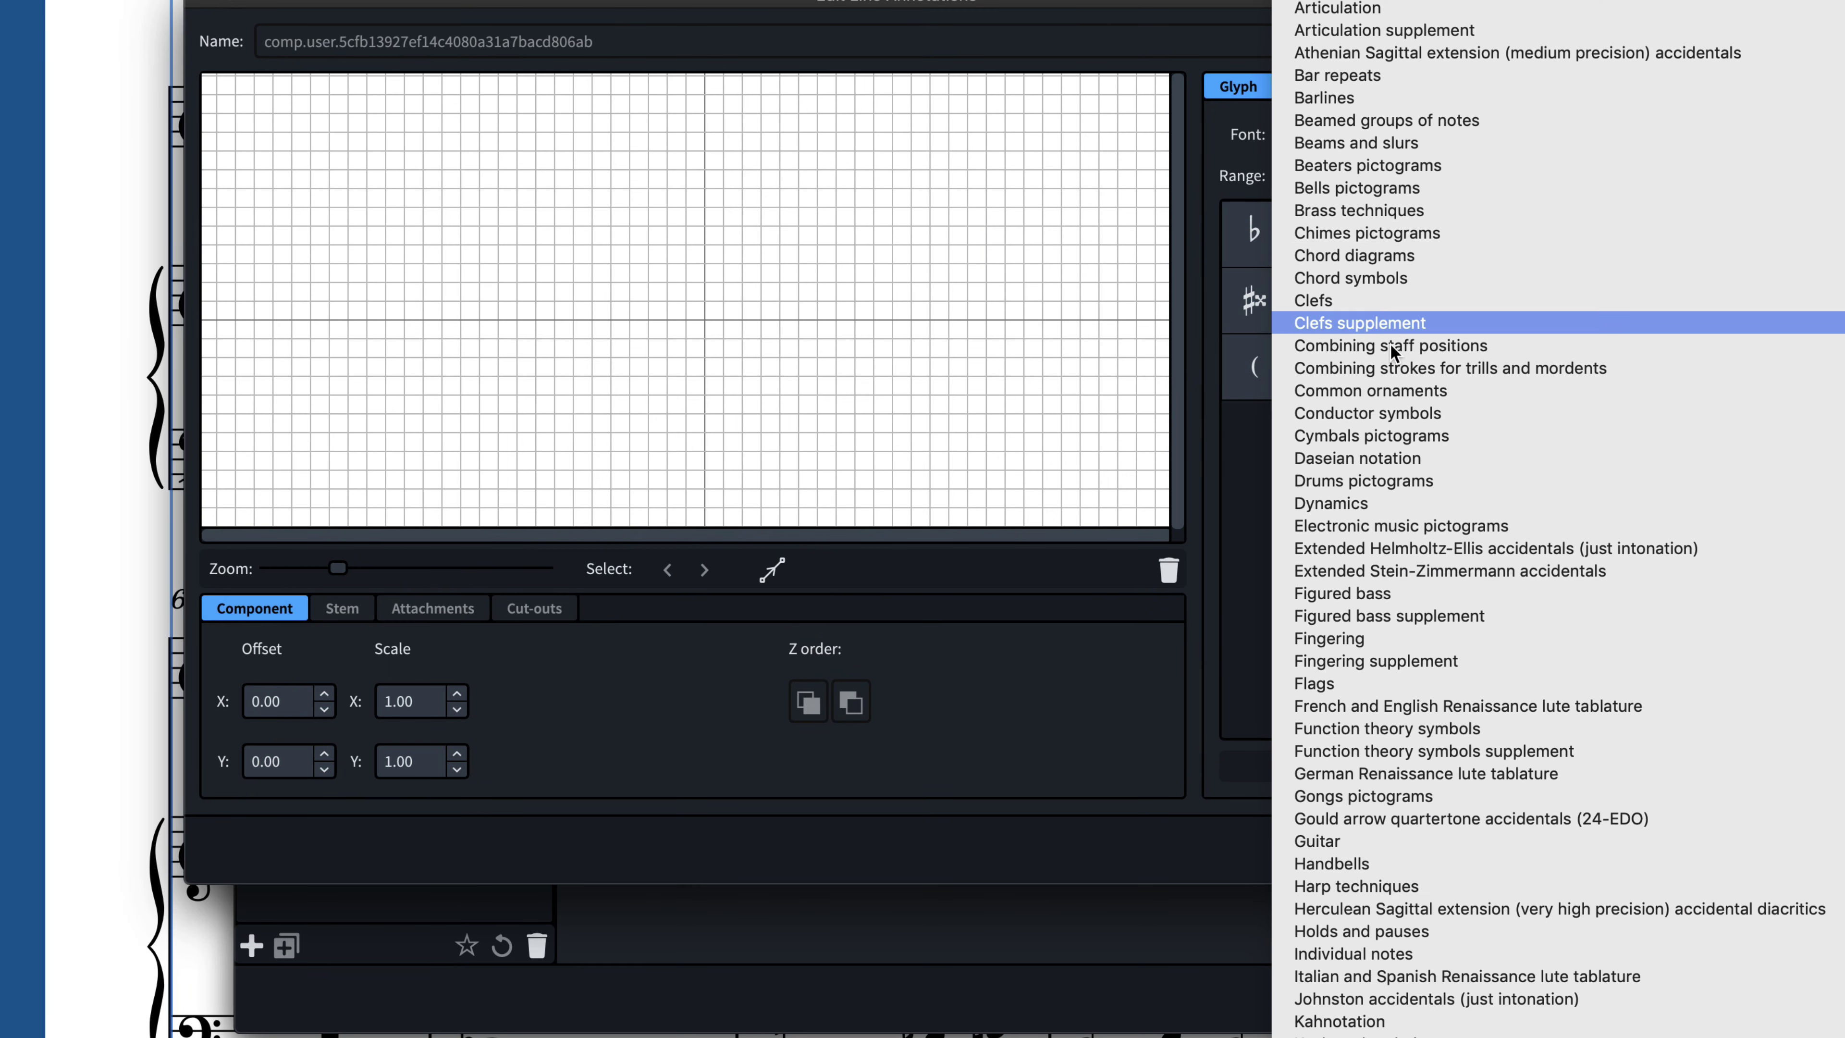
{"action": "left_click", "coordinate": [1368, 413]}
{"action": "left_click", "coordinate": [1321, 295]}
{"action": "left_click", "coordinate": [1534, 770]}
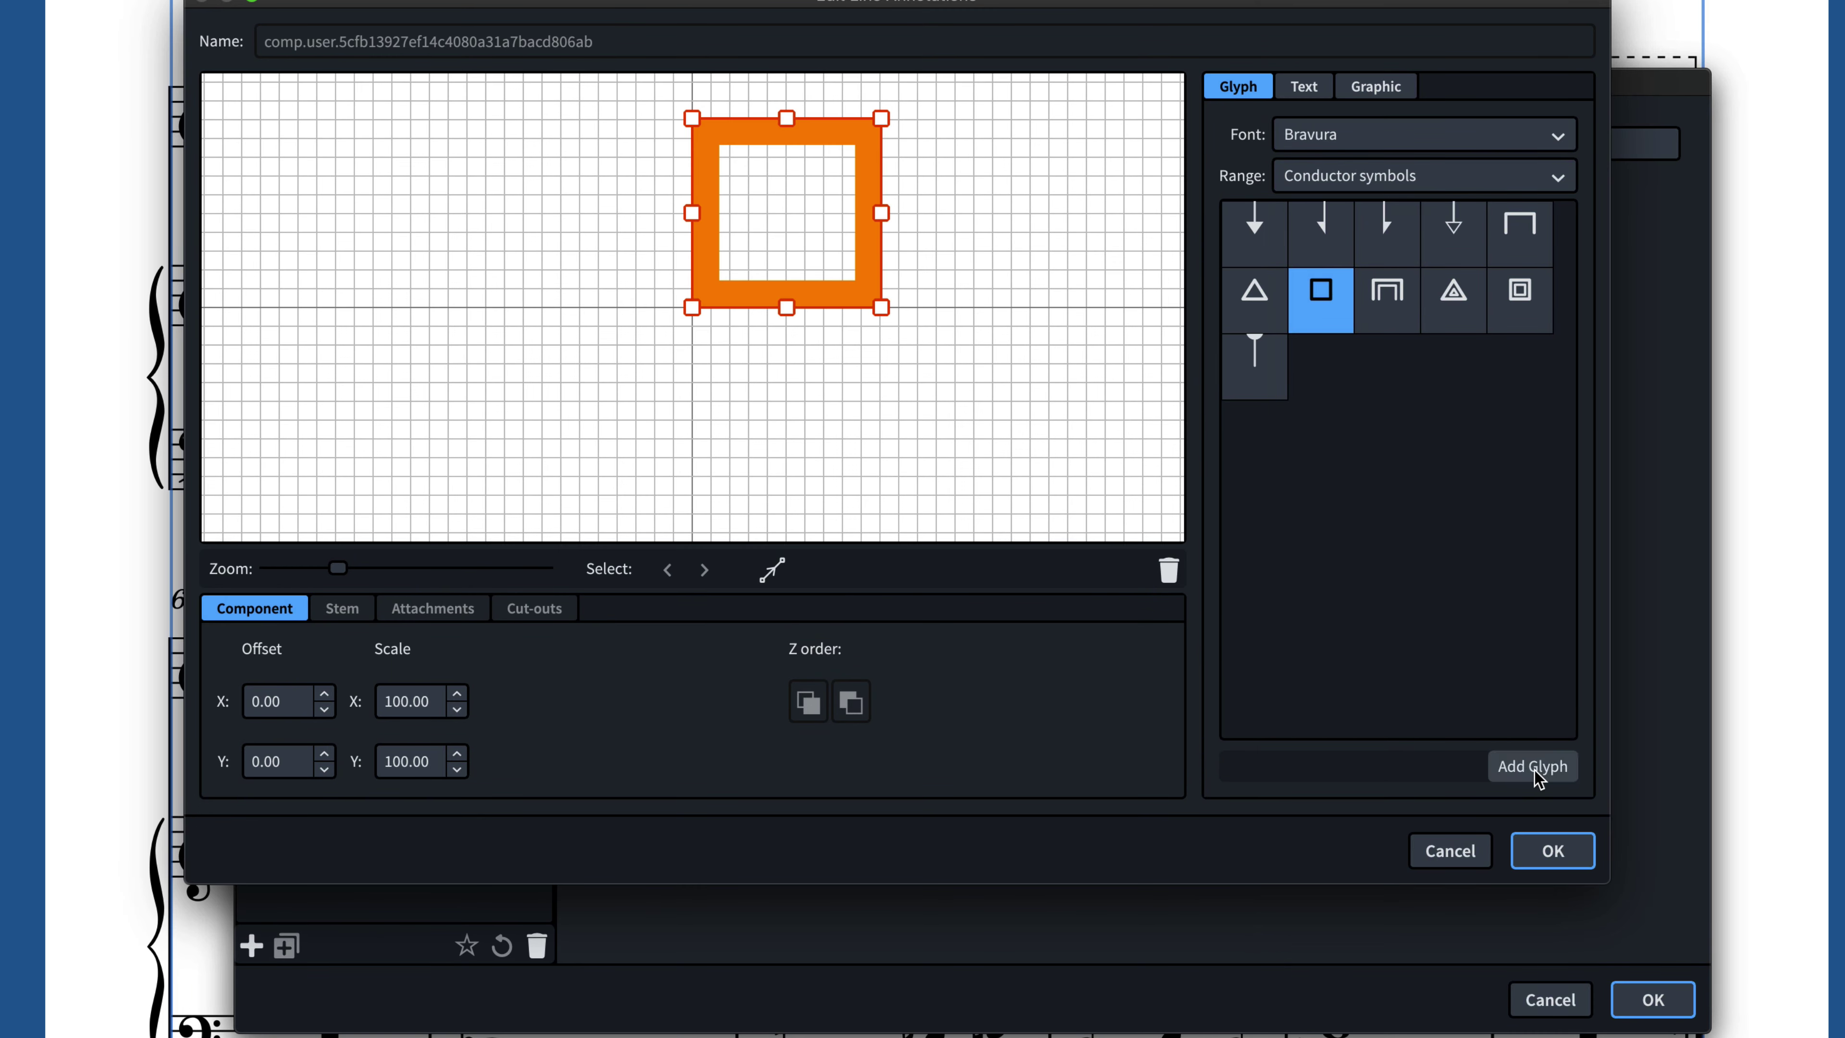
{"action": "left_click", "coordinate": [1552, 851]}
{"action": "left_click_drag", "start_coordinate": [700, 143], "coordinate": [623, 143]}
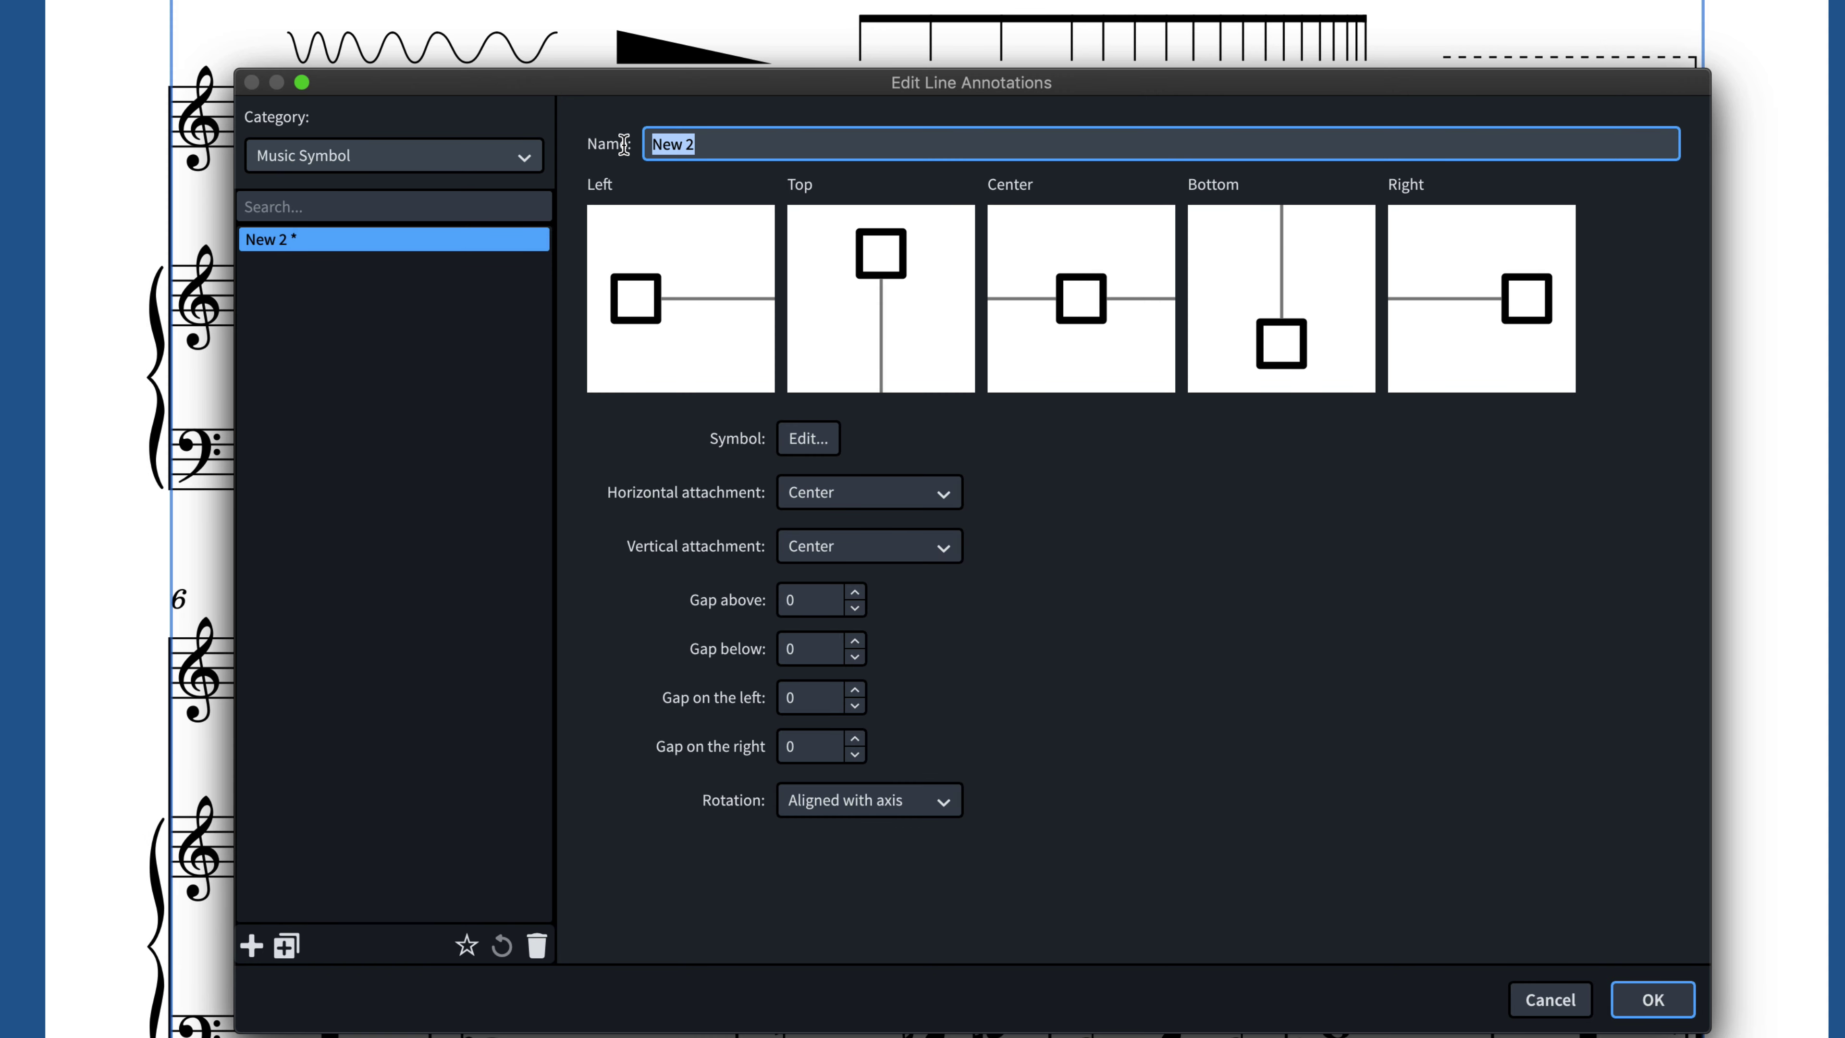
Step: Name the annotation Square, save it, and give Cap Line a Go start cap
{"action": "type", "text": "Square"}
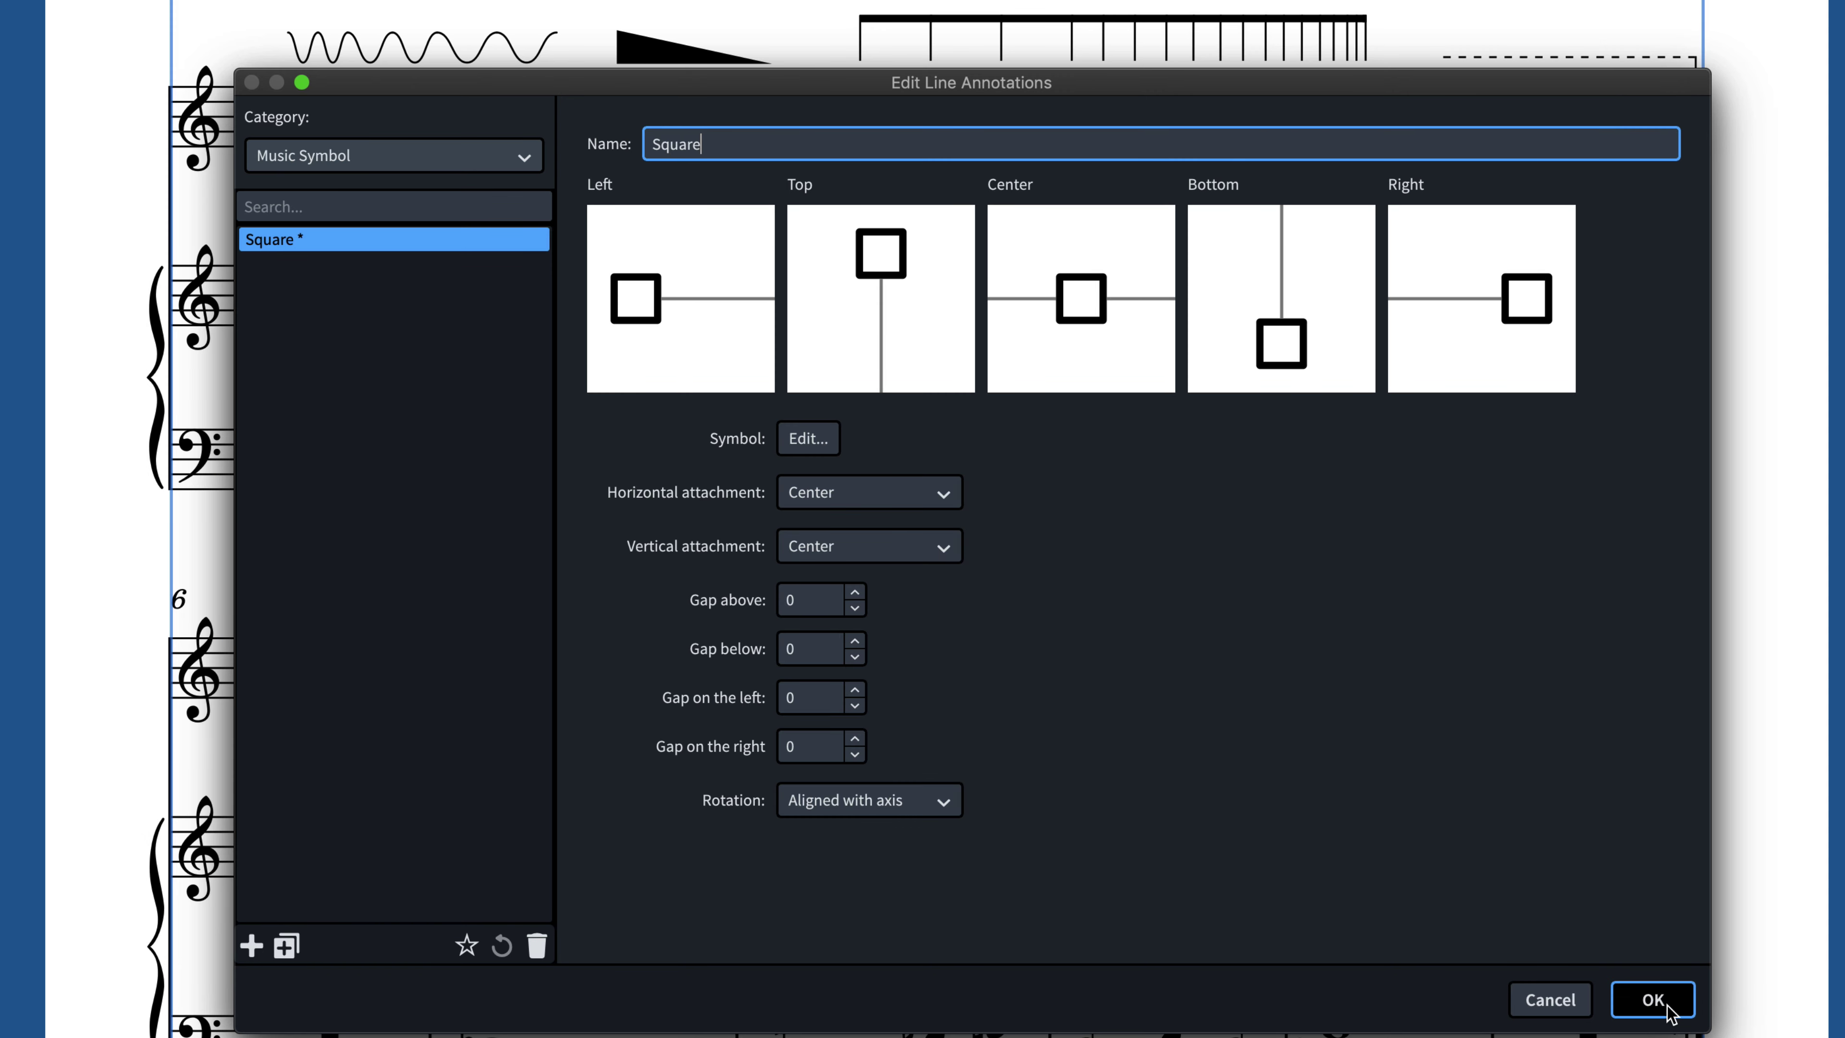
{"action": "left_click", "coordinate": [1656, 1001]}
{"action": "left_click", "coordinate": [1038, 465]}
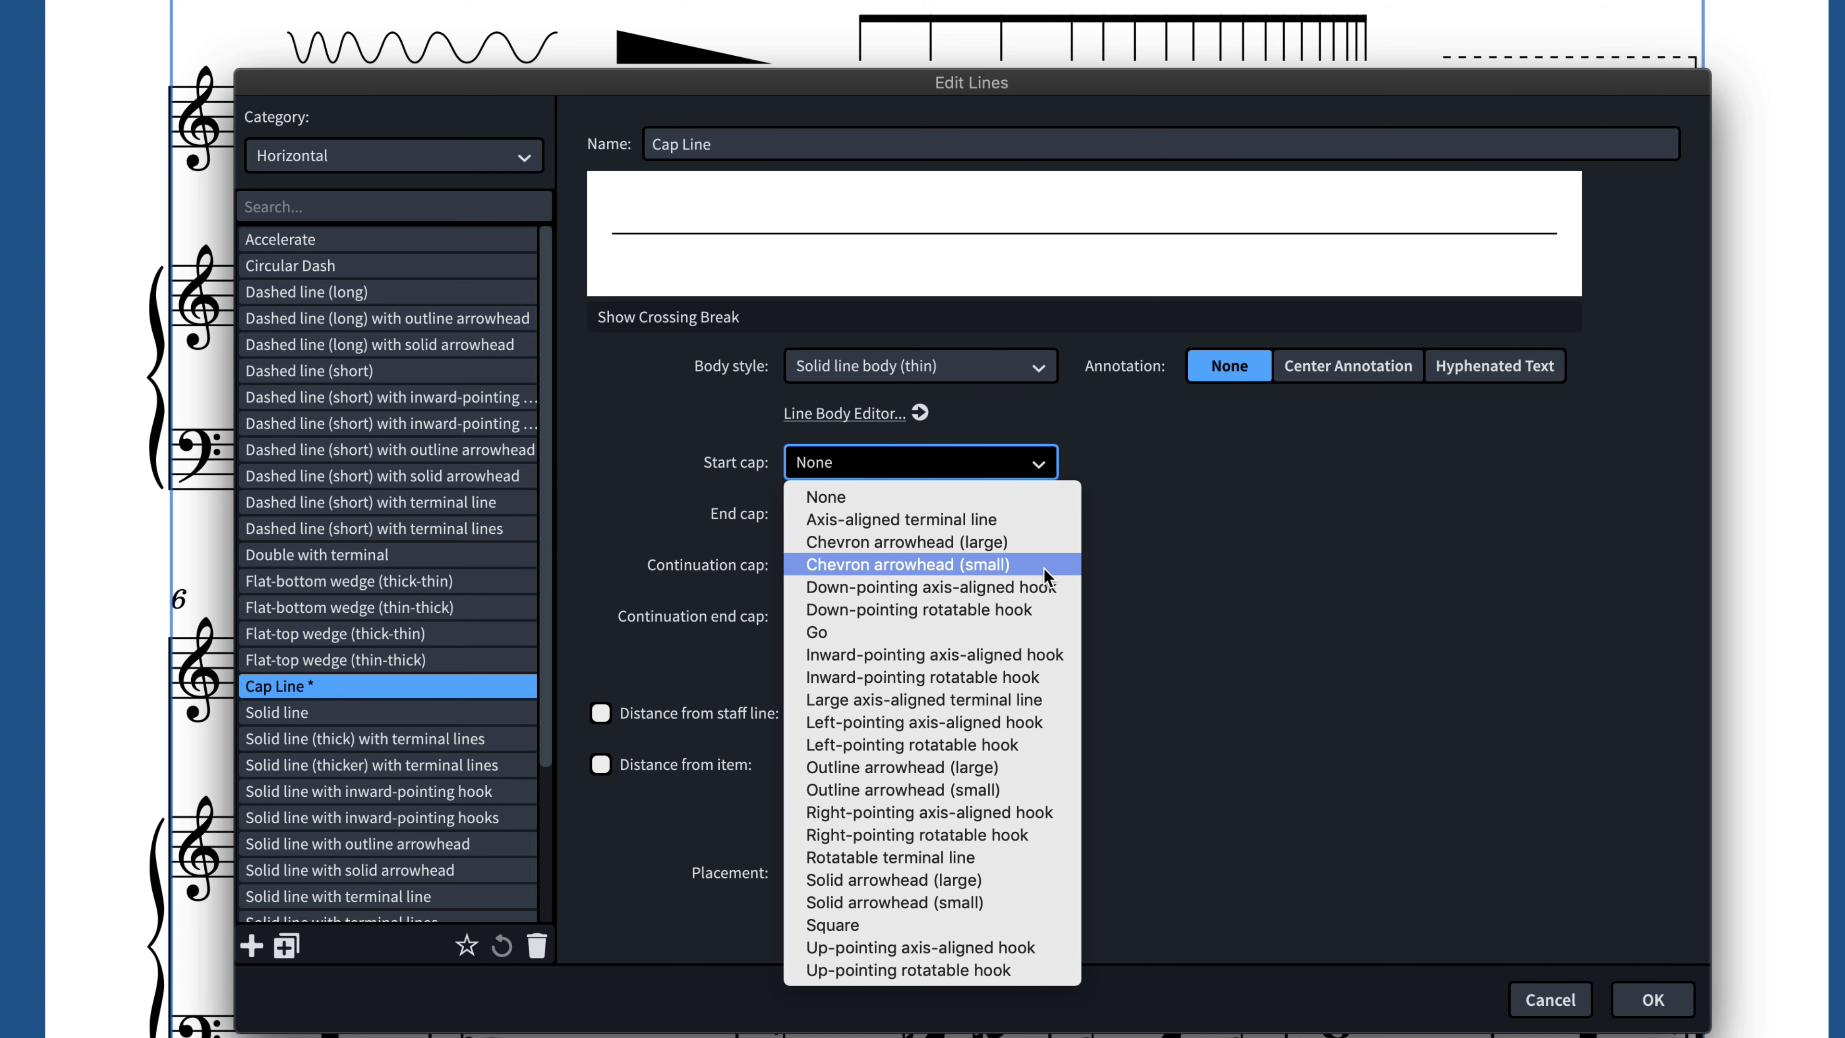
{"action": "left_click", "coordinate": [1041, 634]}
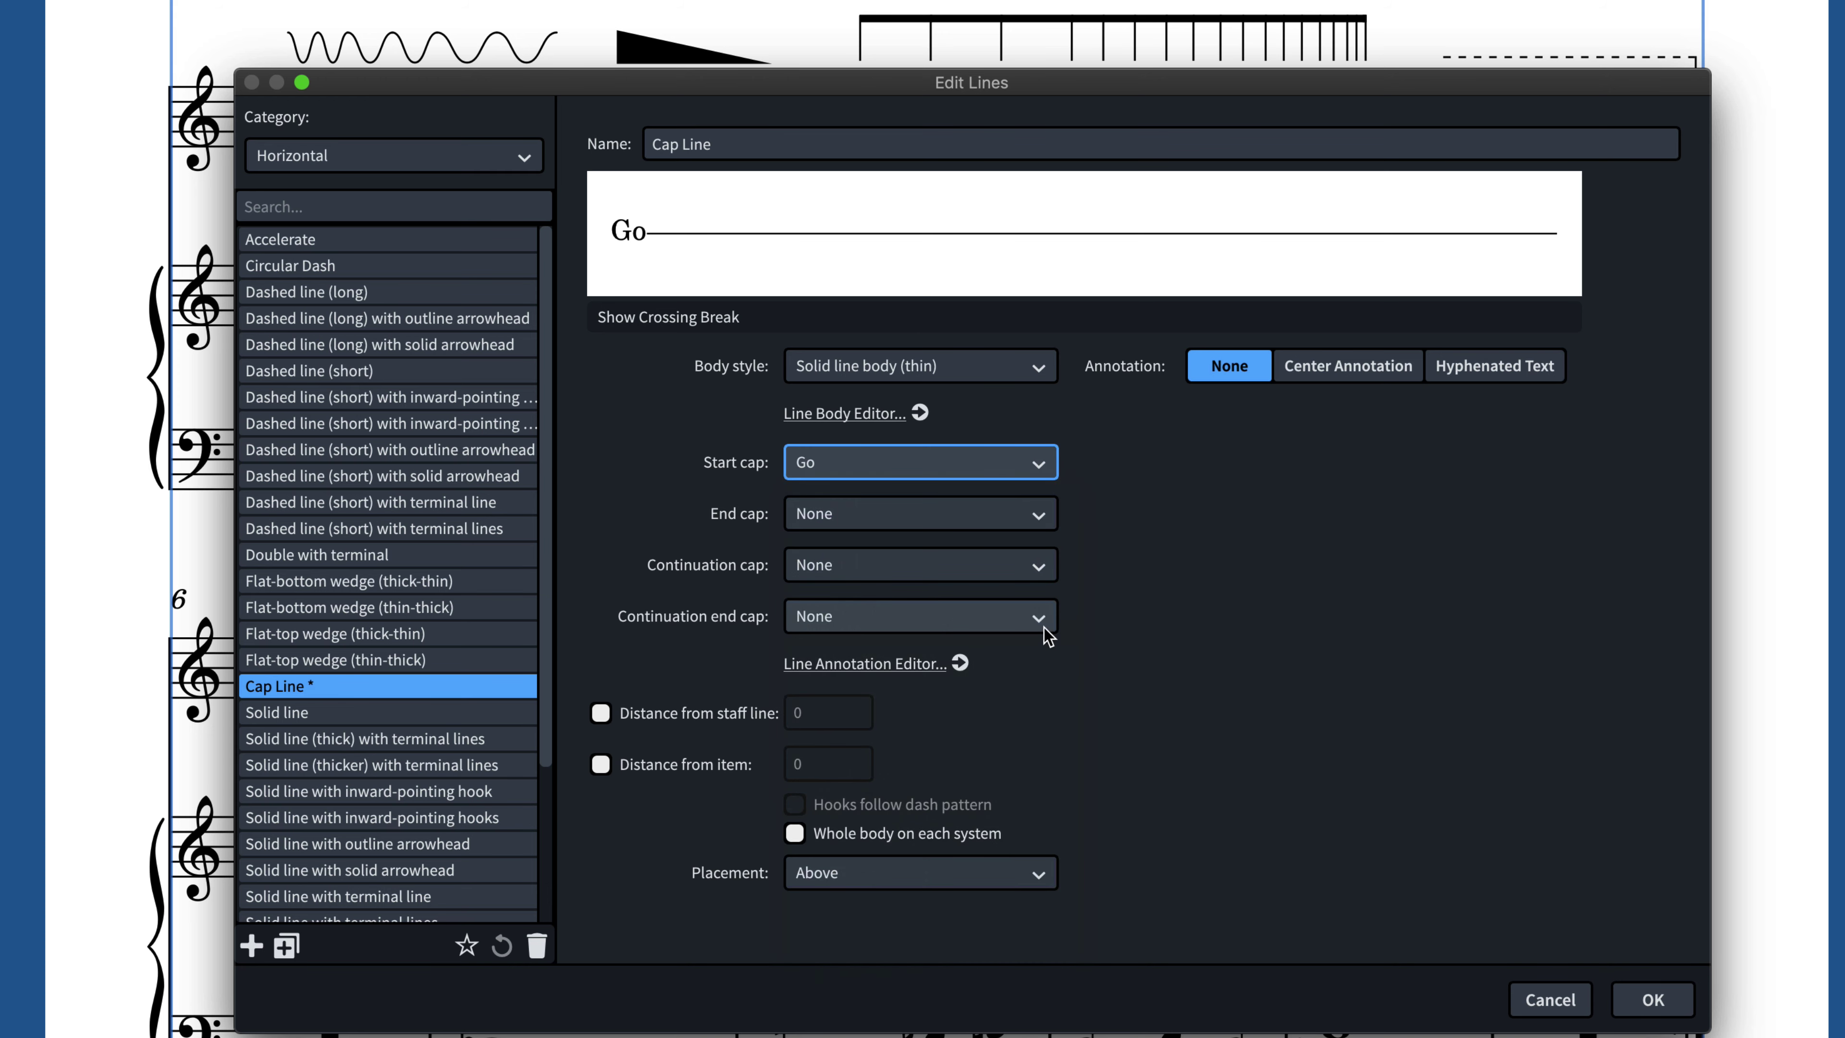
Step: Try a Square end cap on Cap Line, then set the end cap back to None
{"action": "left_click", "coordinate": [1040, 515]}
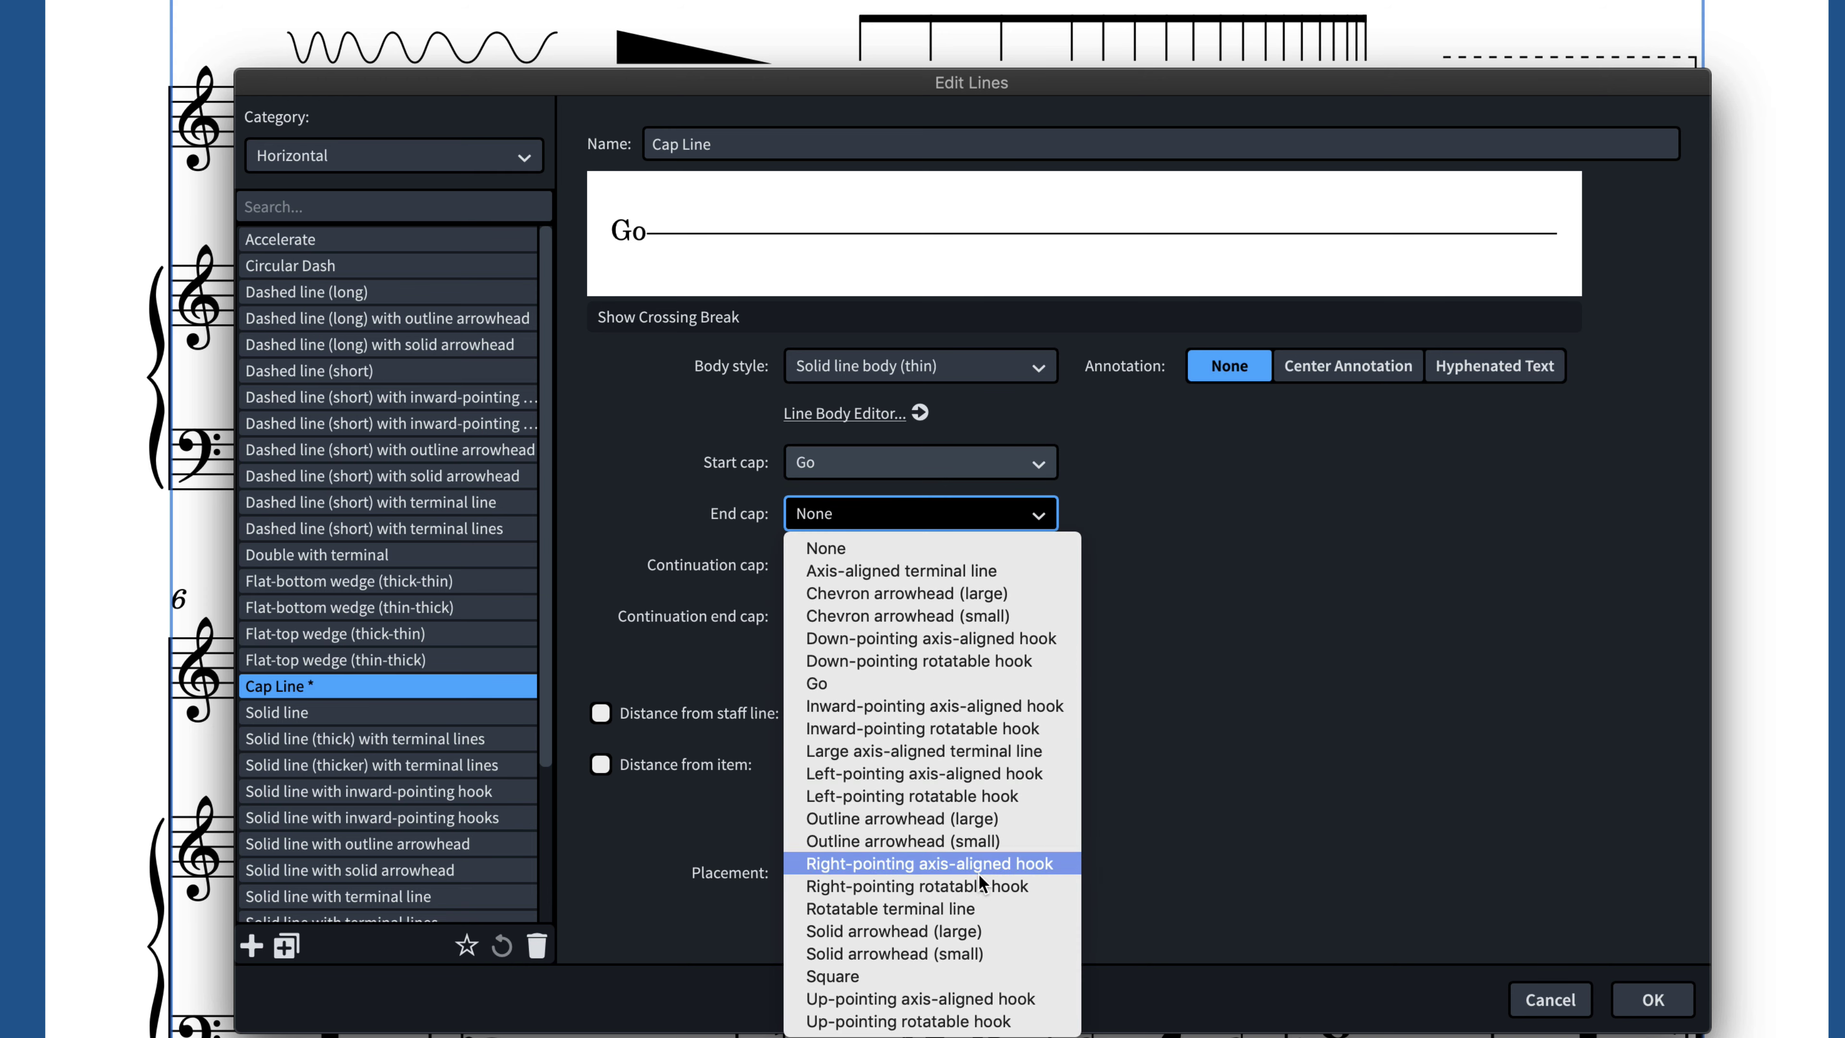
{"action": "left_click", "coordinate": [977, 974]}
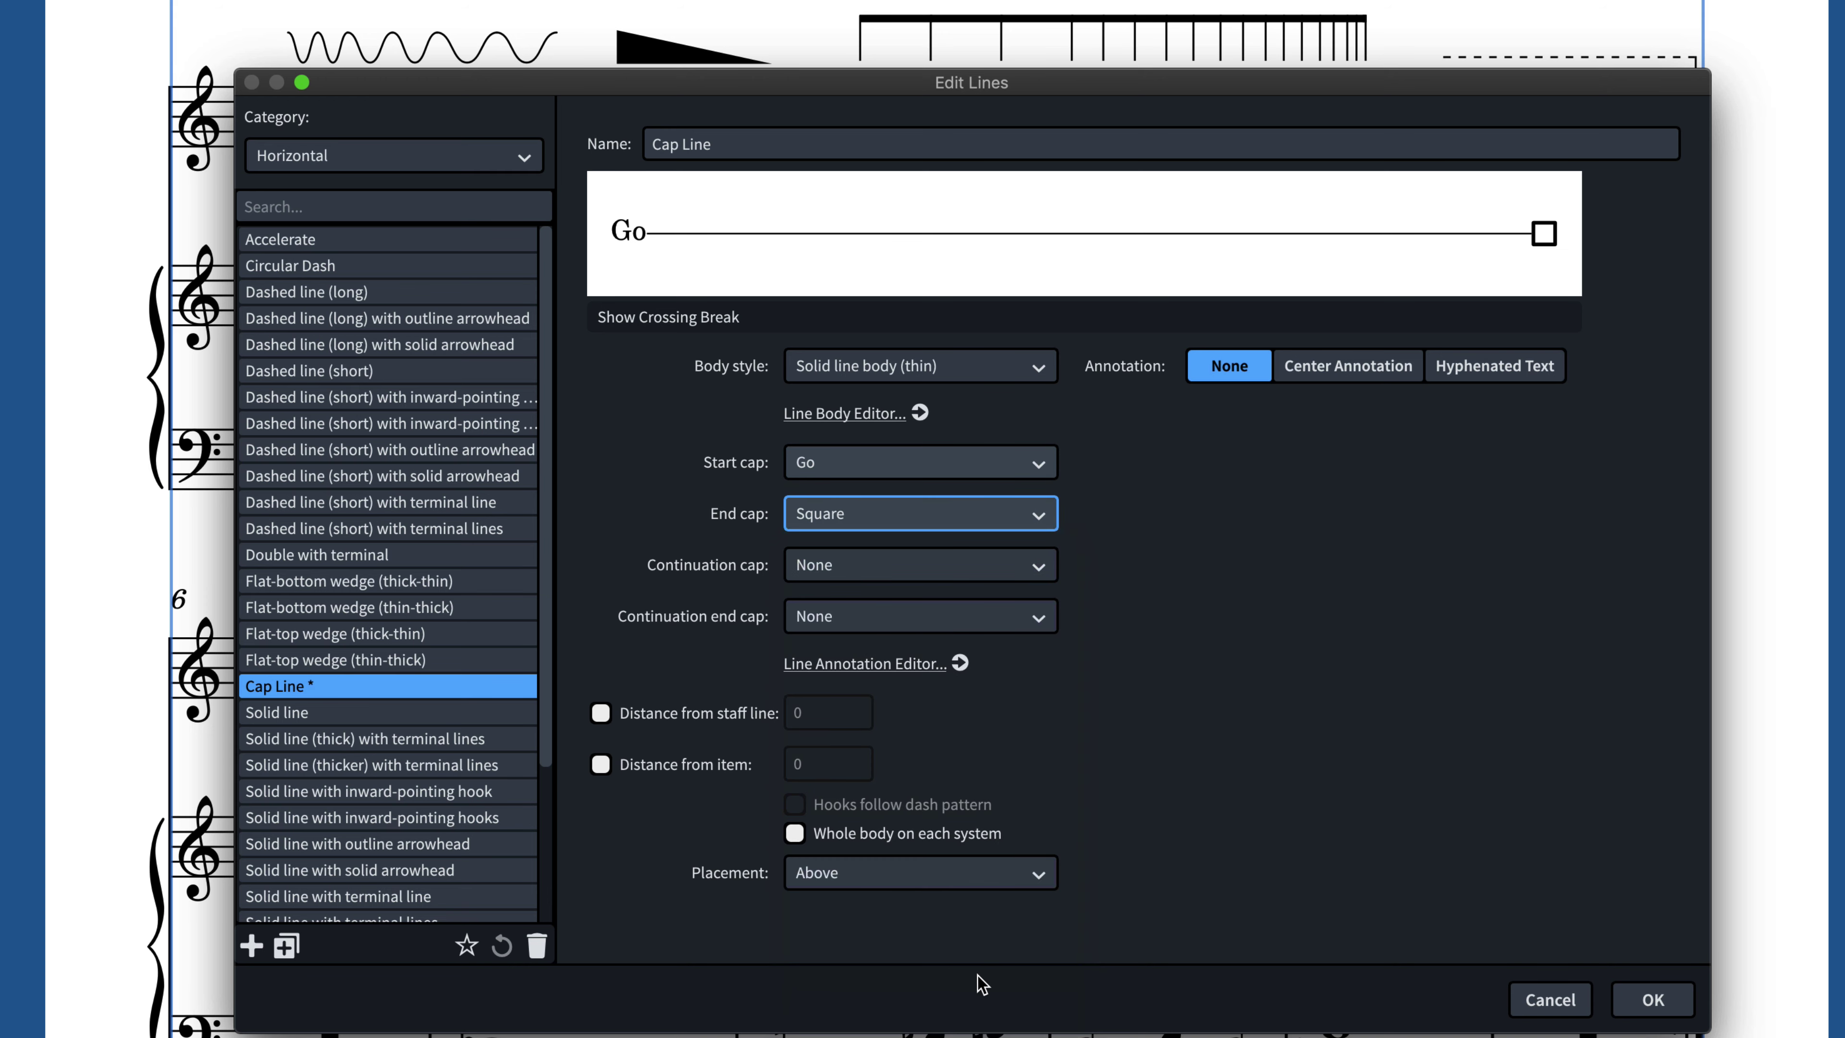
{"action": "left_click", "coordinate": [945, 520]}
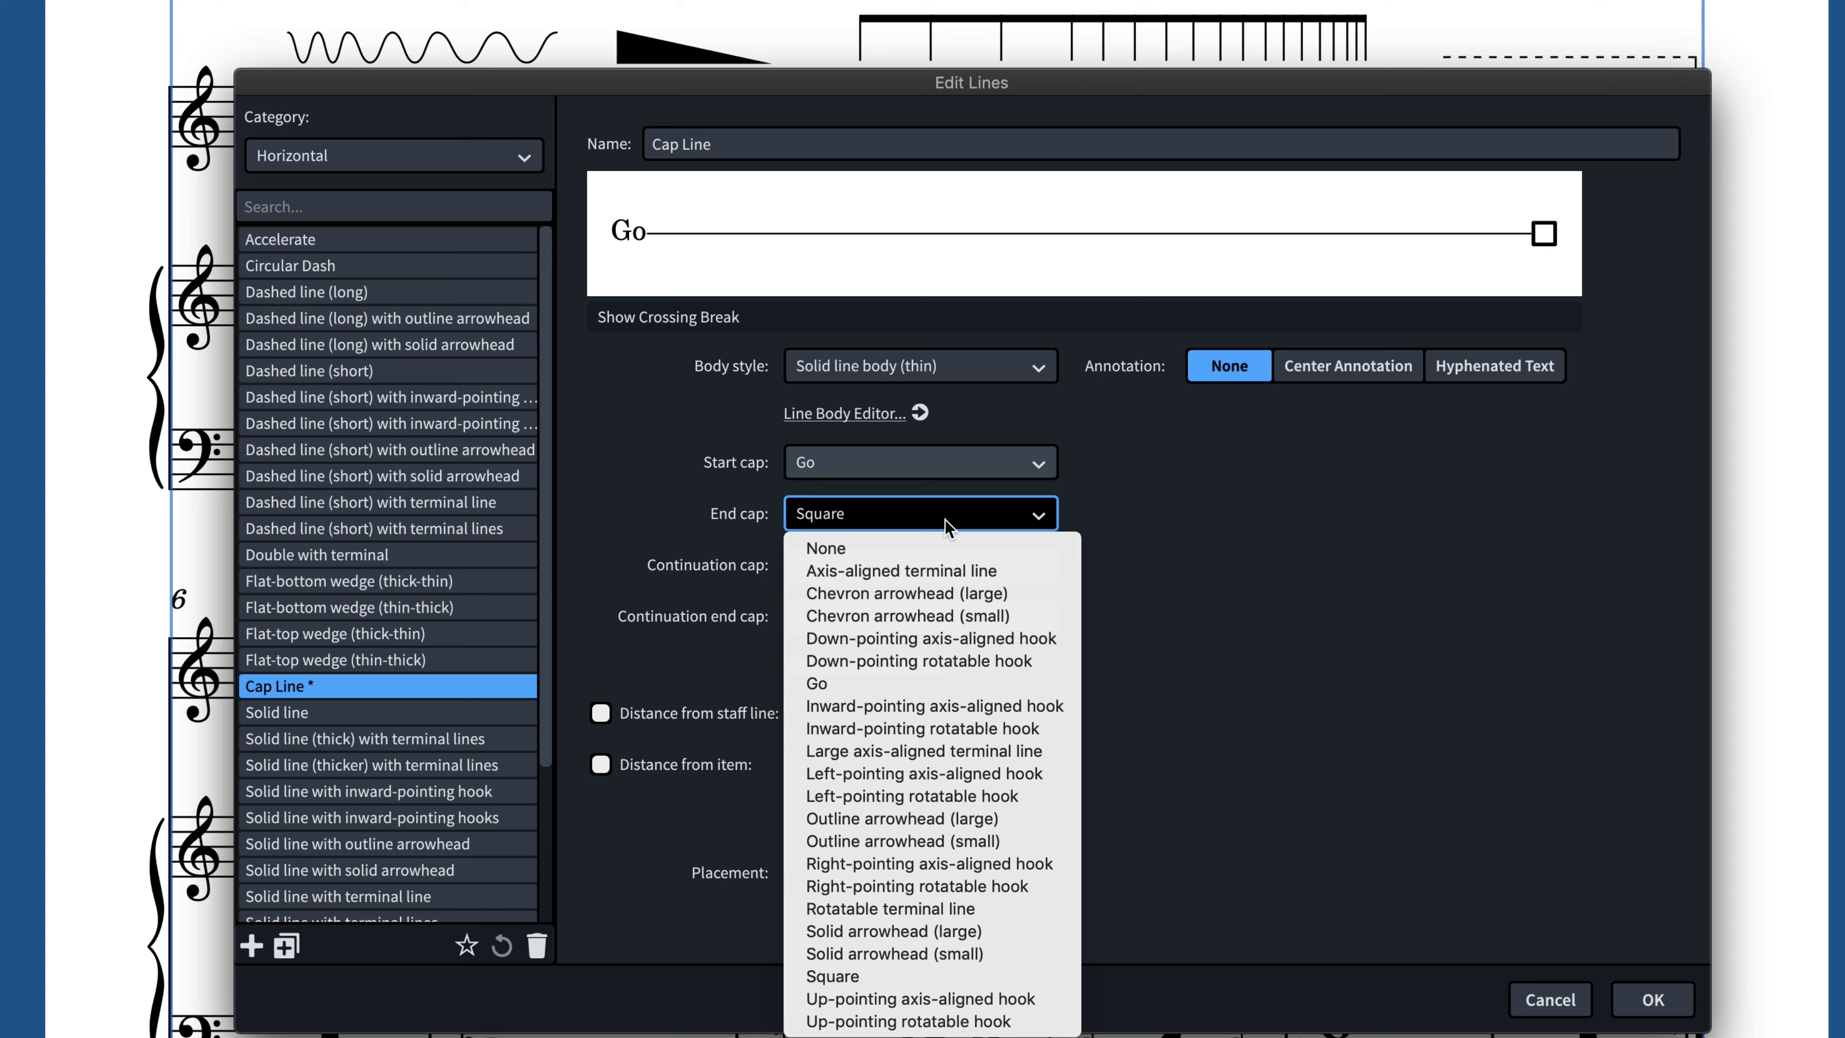
{"action": "left_click", "coordinate": [937, 546]}
Step: Try a centre Square annotation with Accelerating repeat, then switch the annotation to Hyphenated Text
{"action": "left_click", "coordinate": [1359, 366]}
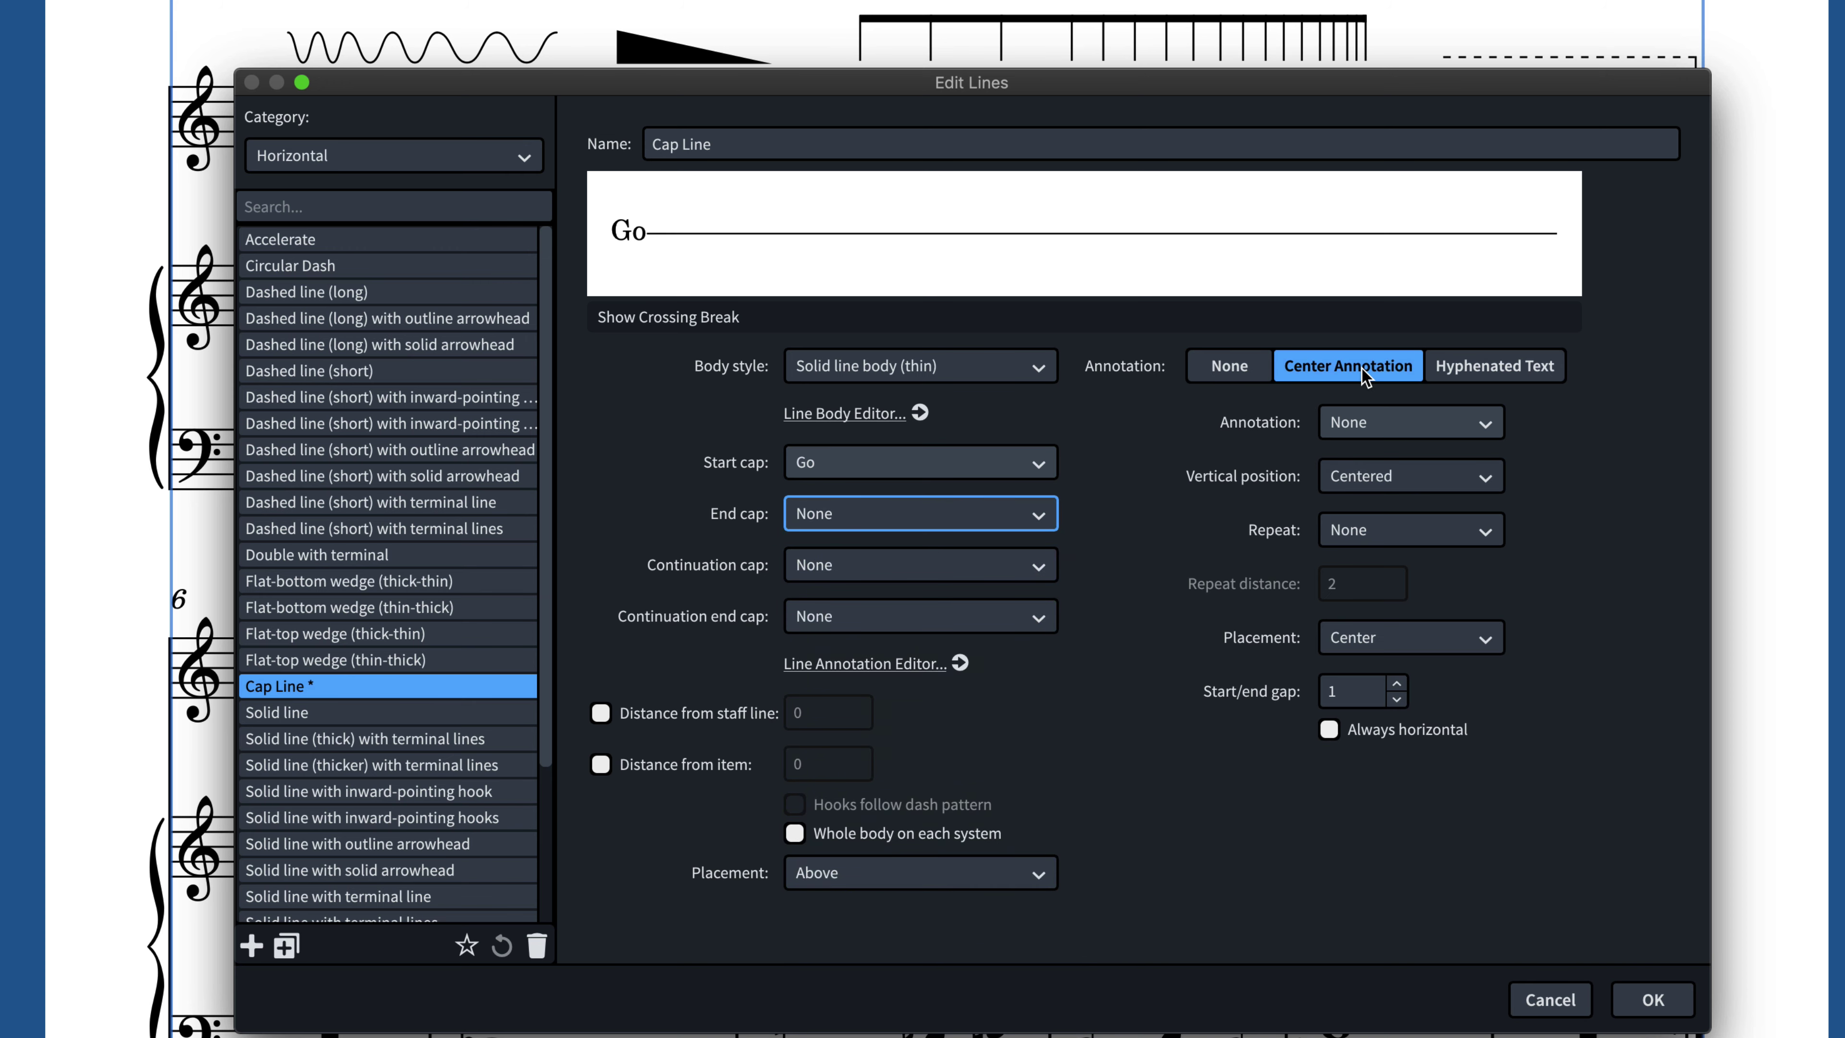
{"action": "left_click", "coordinate": [1417, 424]}
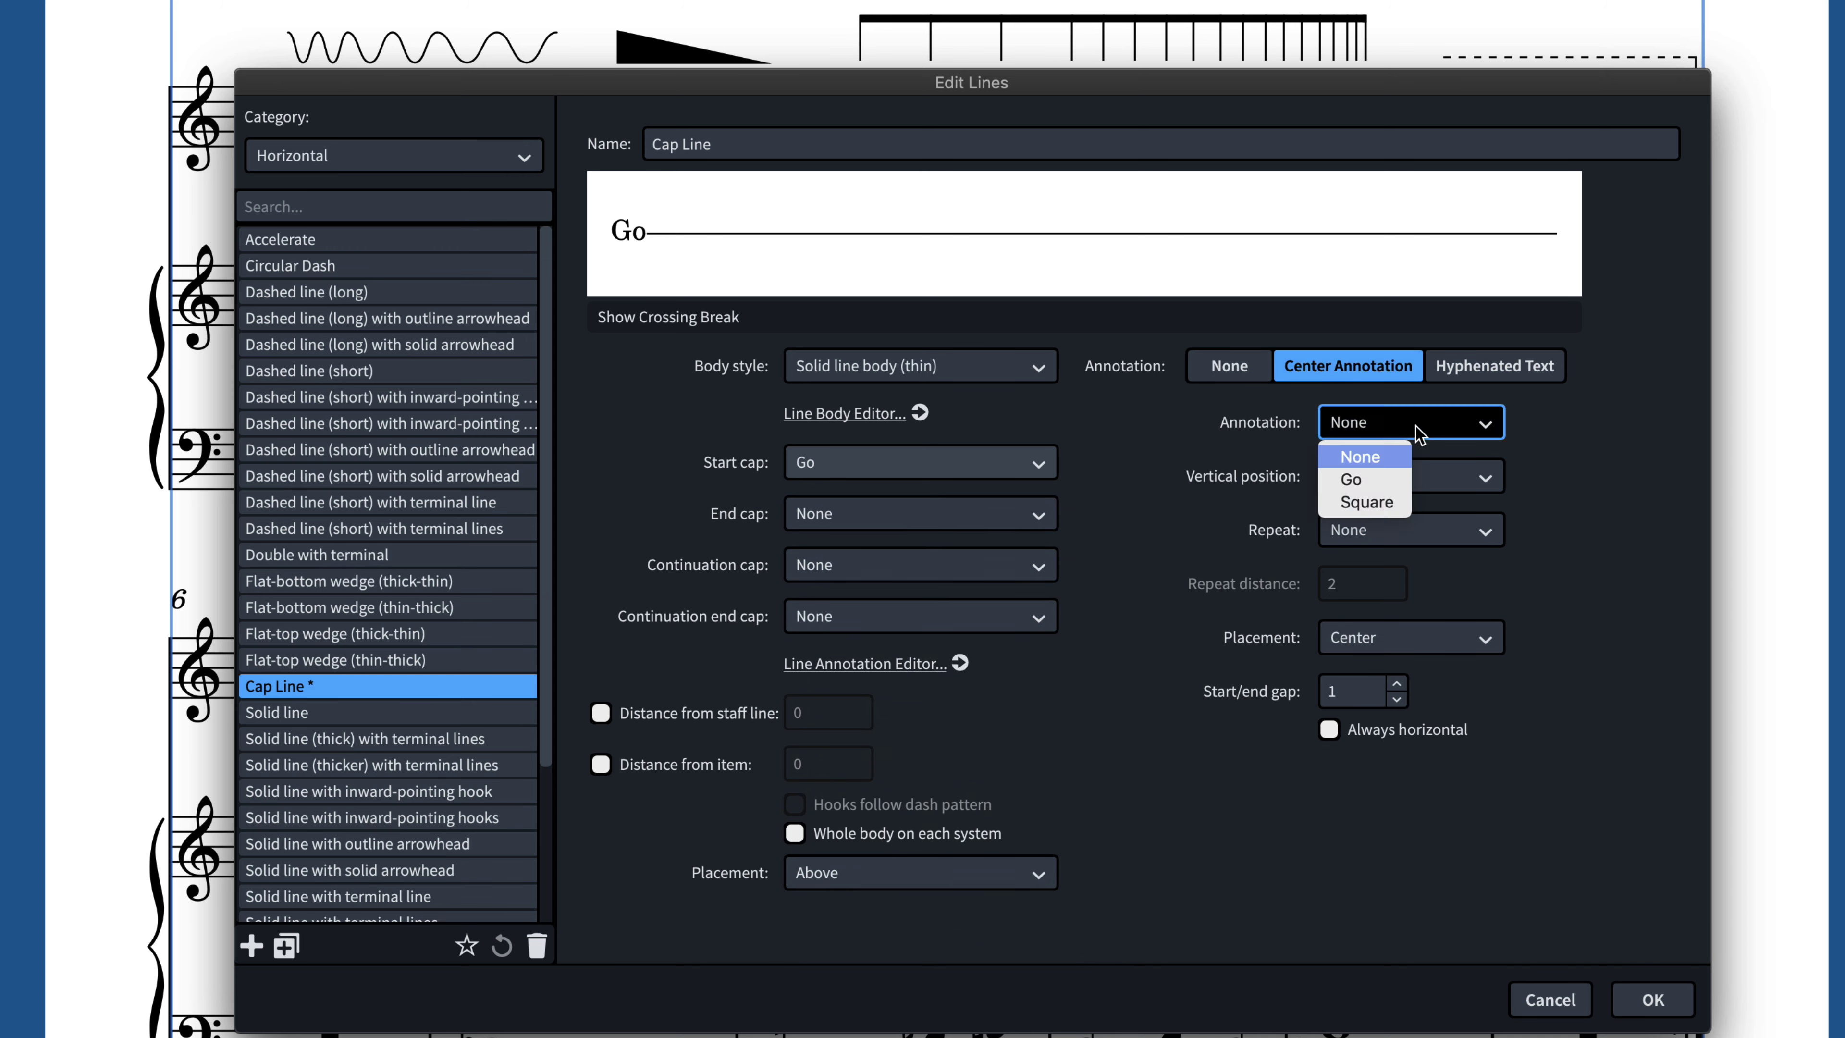
{"action": "left_click", "coordinate": [1395, 502]}
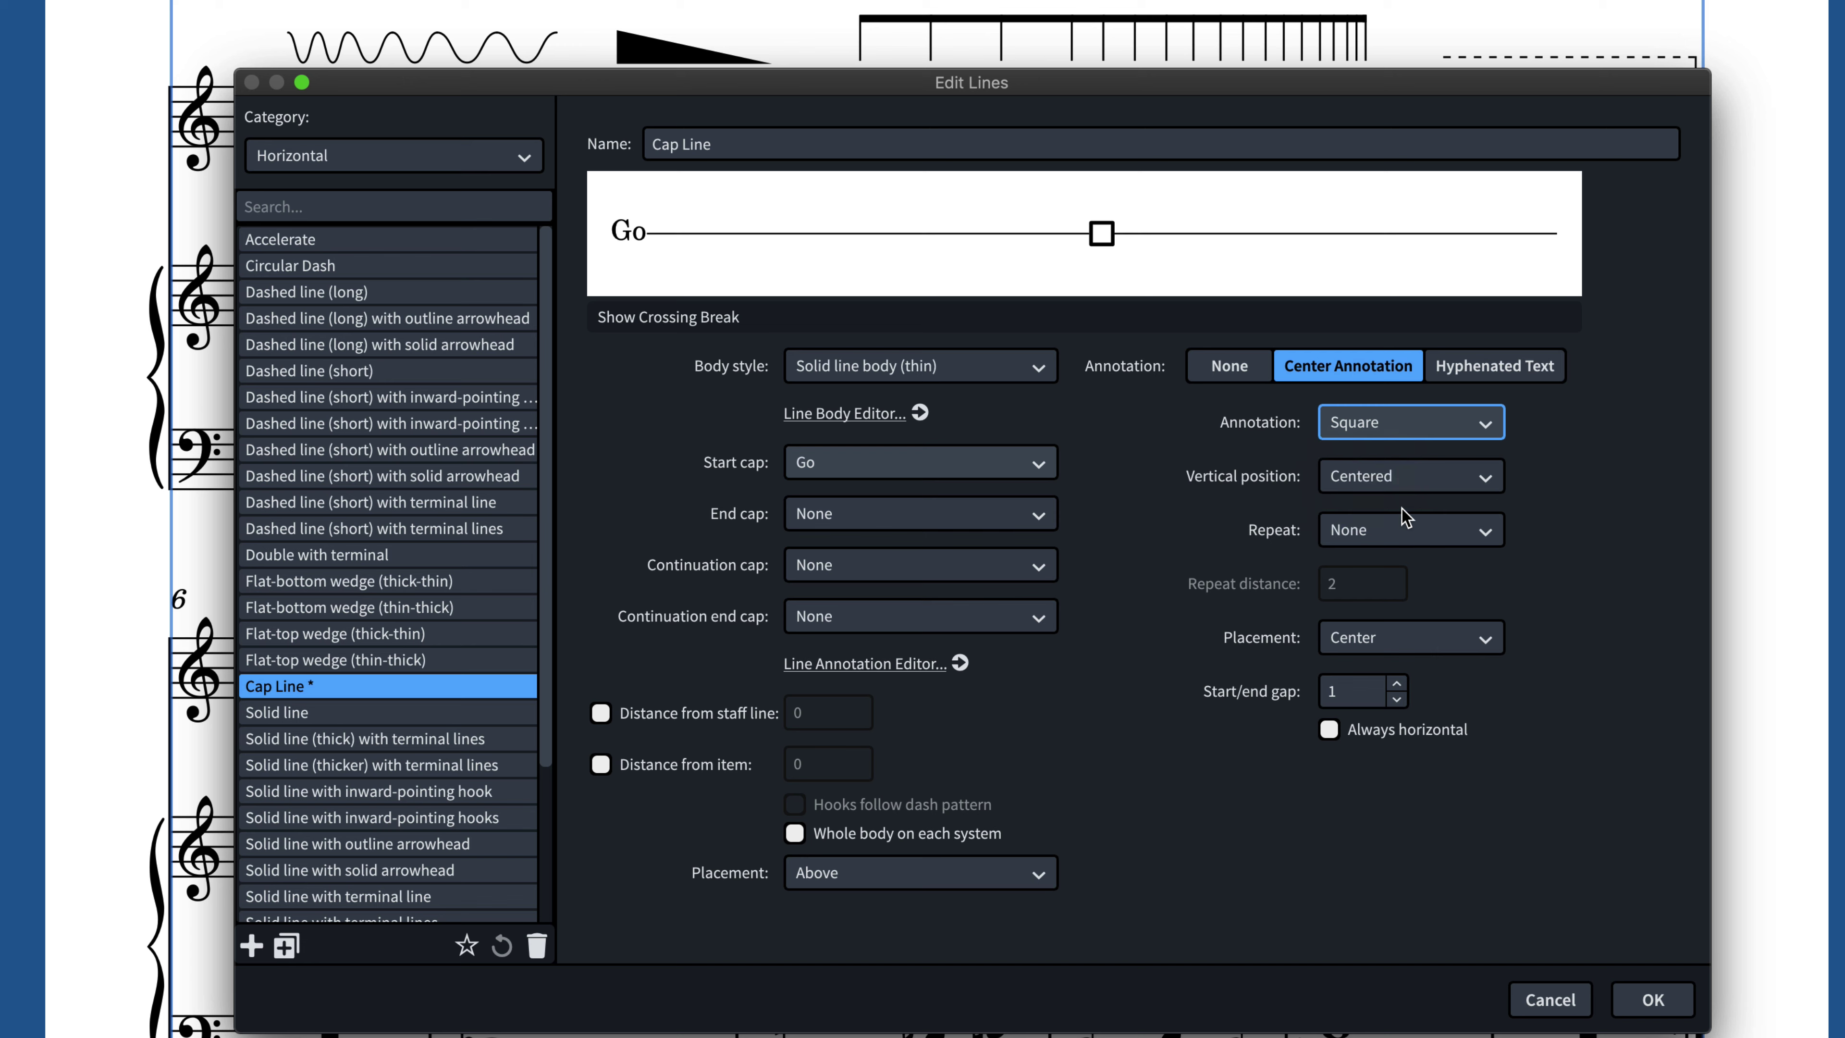
{"action": "left_click", "coordinate": [1401, 525]}
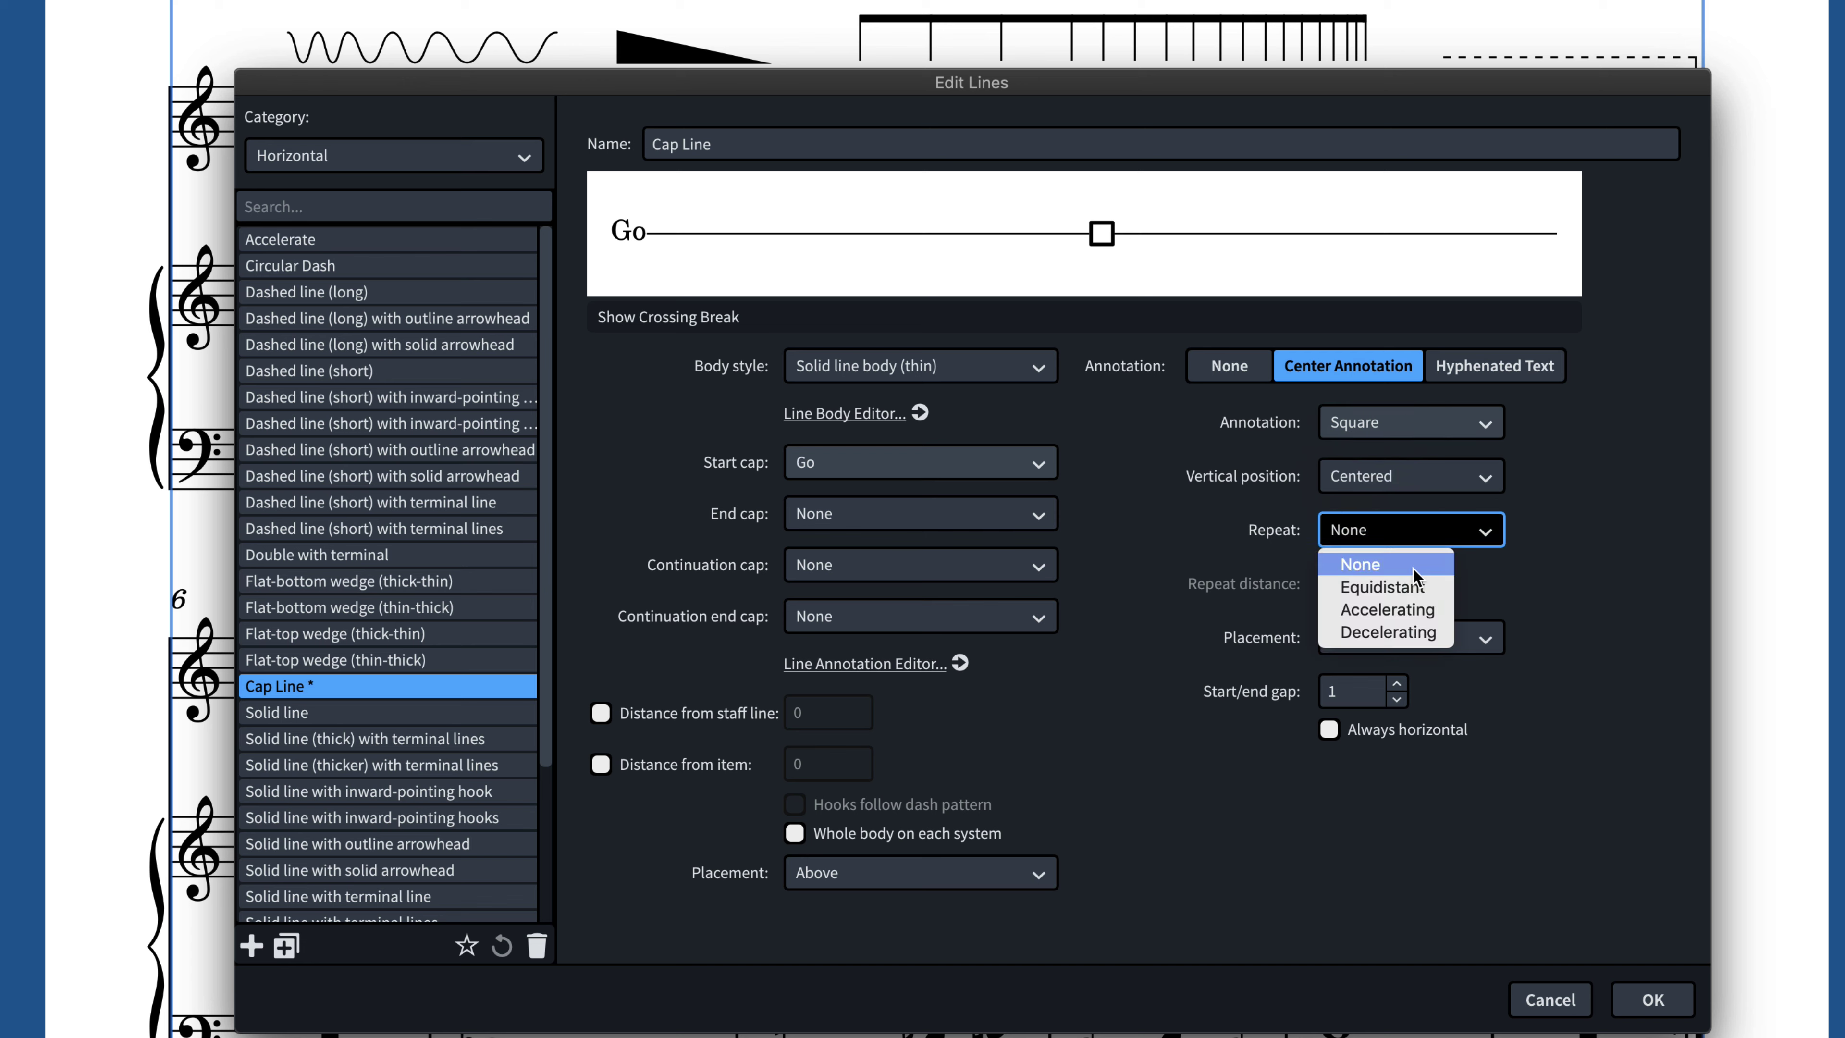
{"action": "left_click", "coordinate": [1432, 609]}
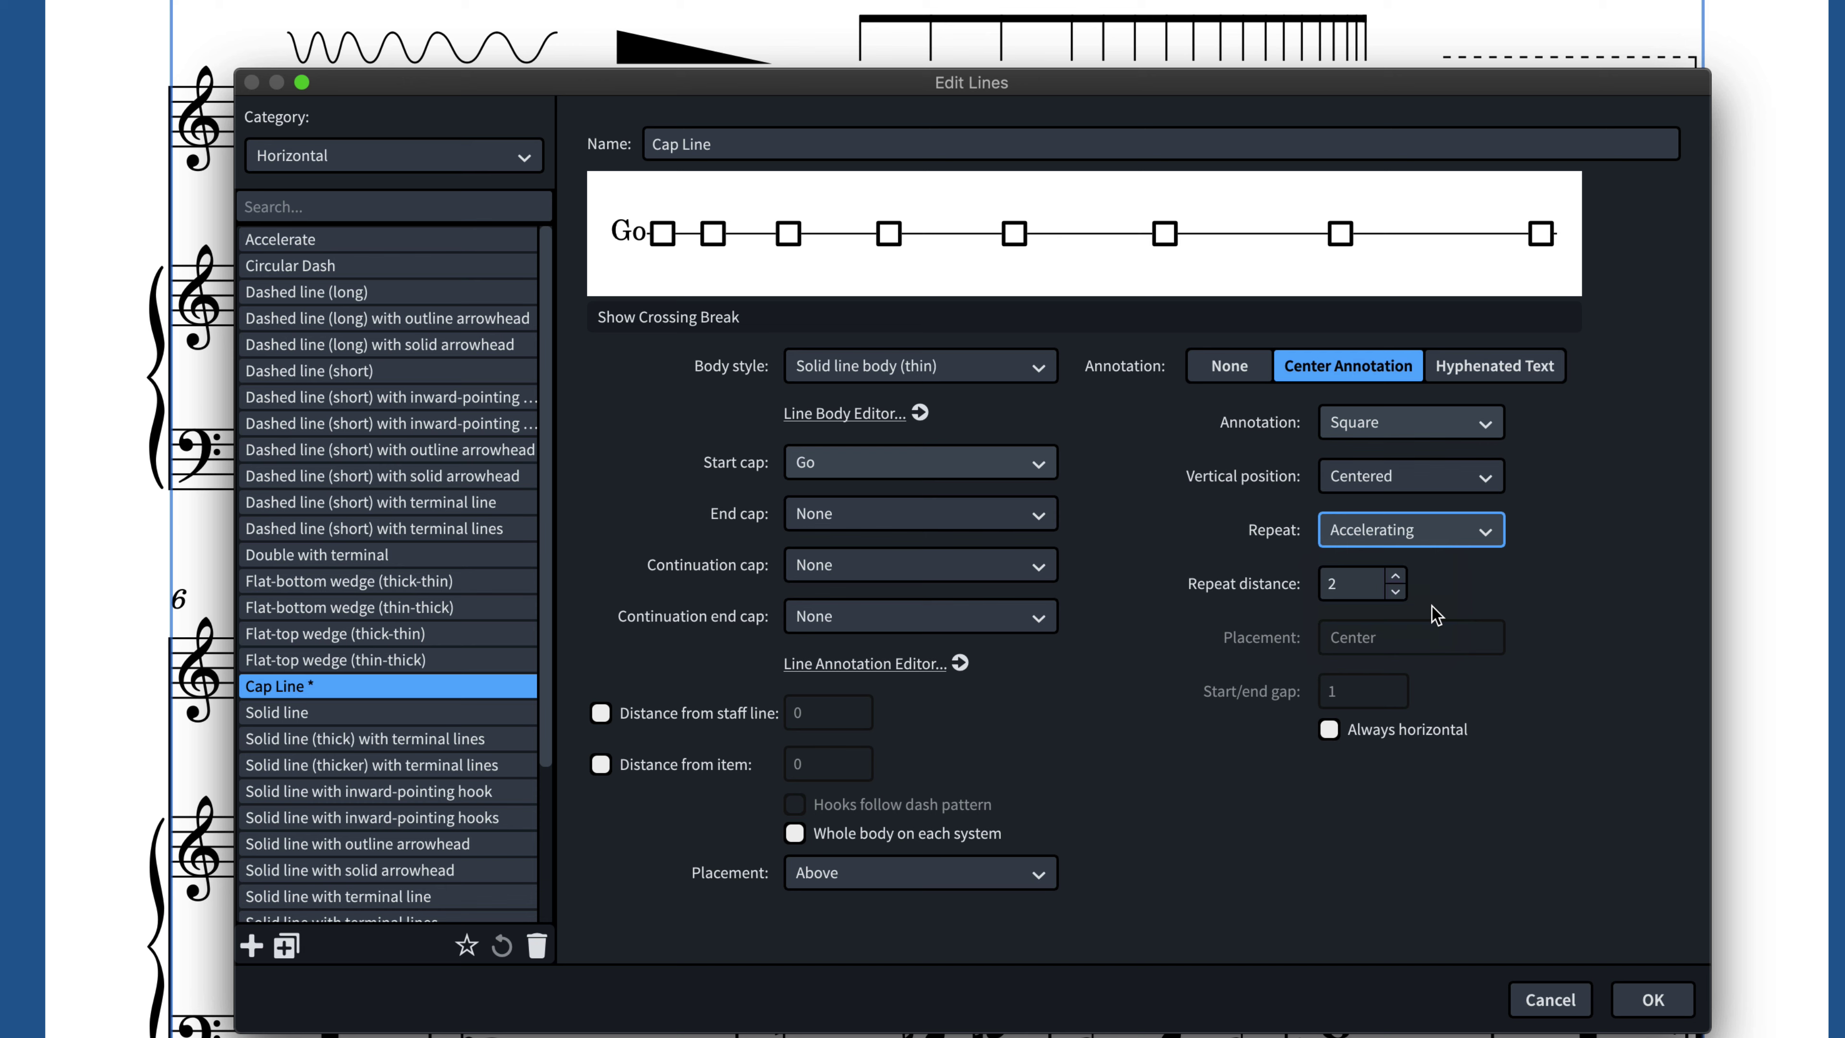
{"action": "left_click", "coordinate": [1532, 370]}
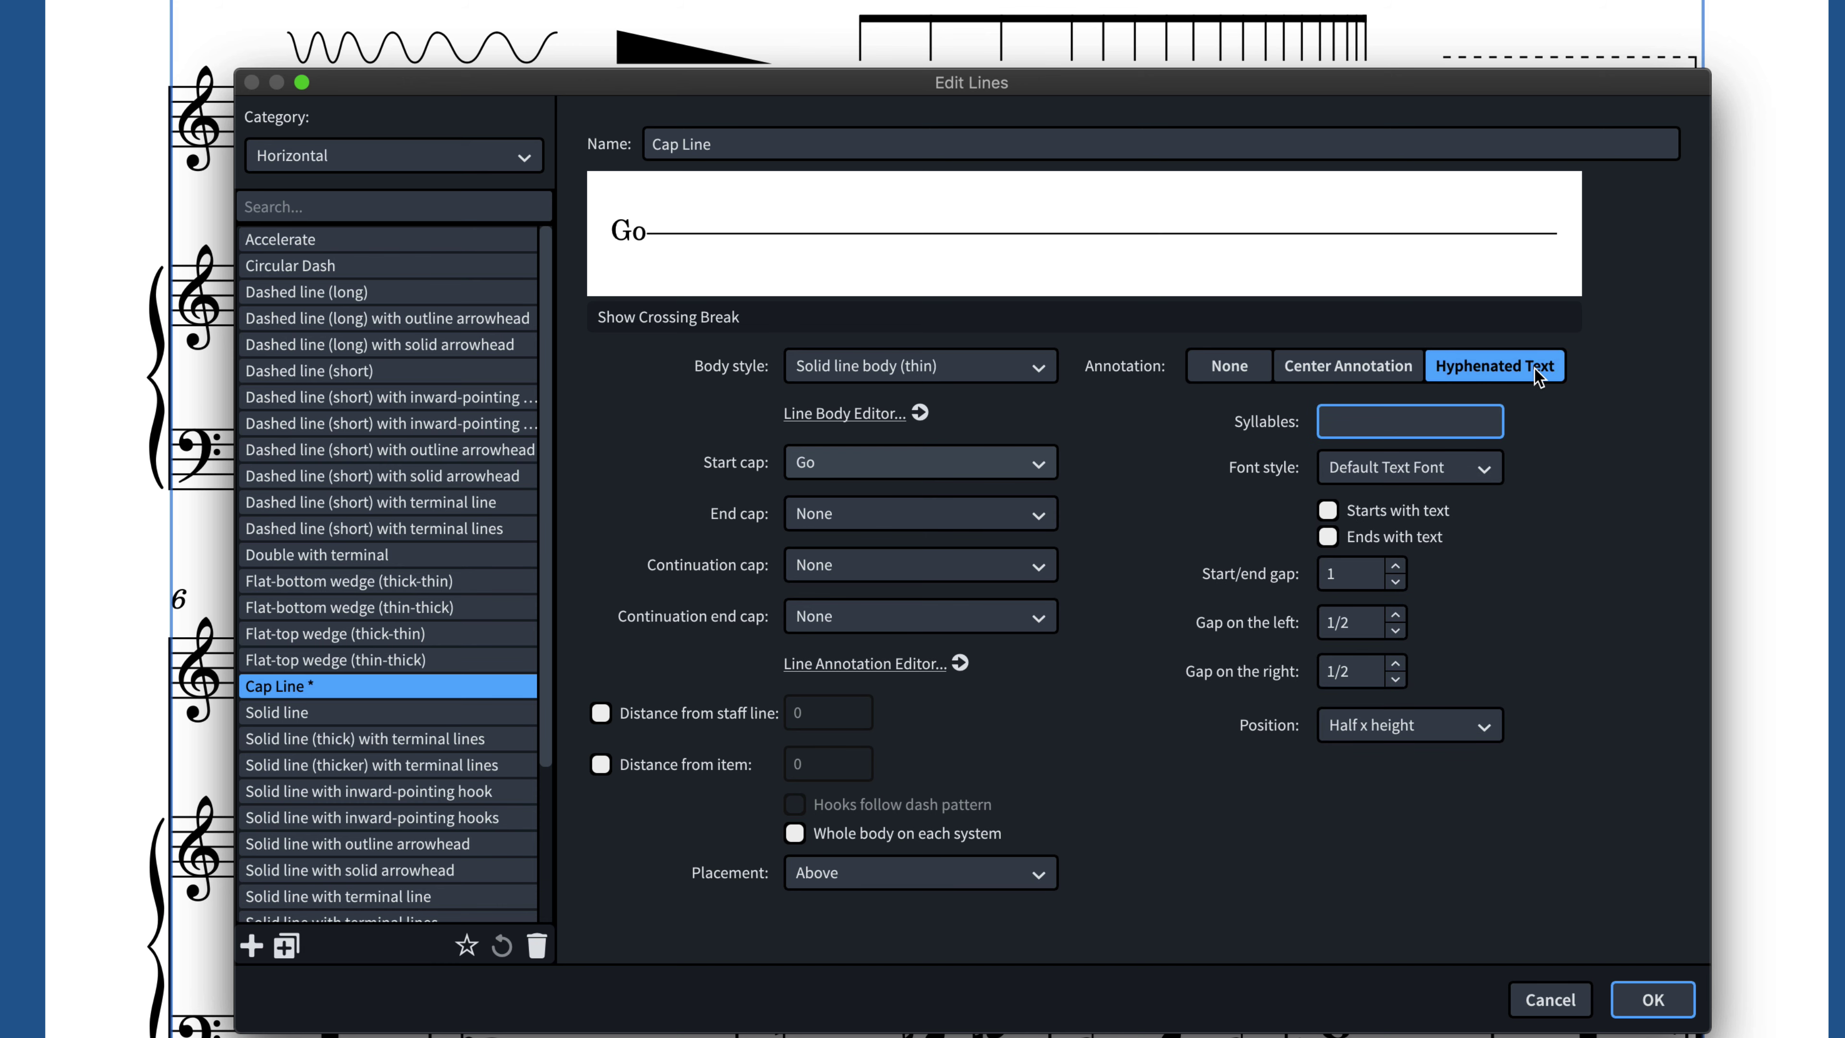
Step: Enter the syllables a-b-c-d-e-f for the hyphenated text
{"action": "type", "text": "a-b-c-d-e-f"}
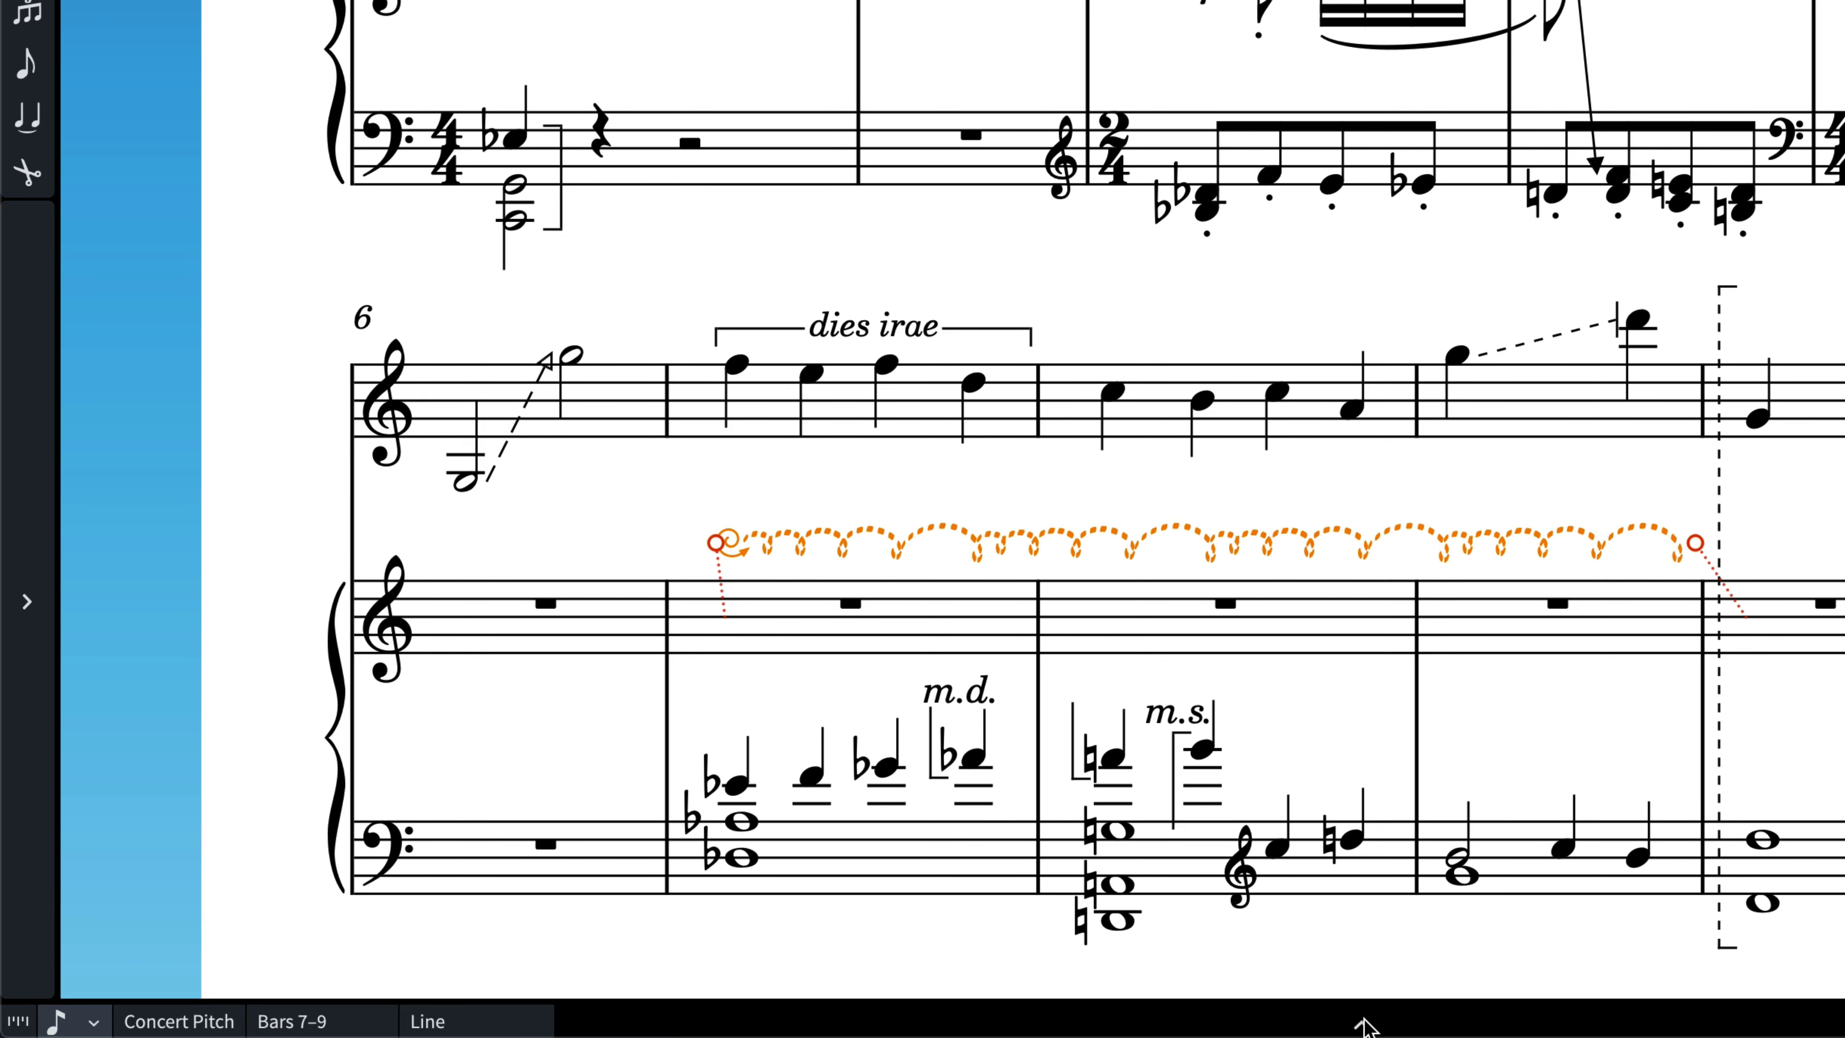
Step: Show the selected line's Properties panel and reopen Engrave > Lines
{"action": "left_click", "coordinate": [1361, 1025]}
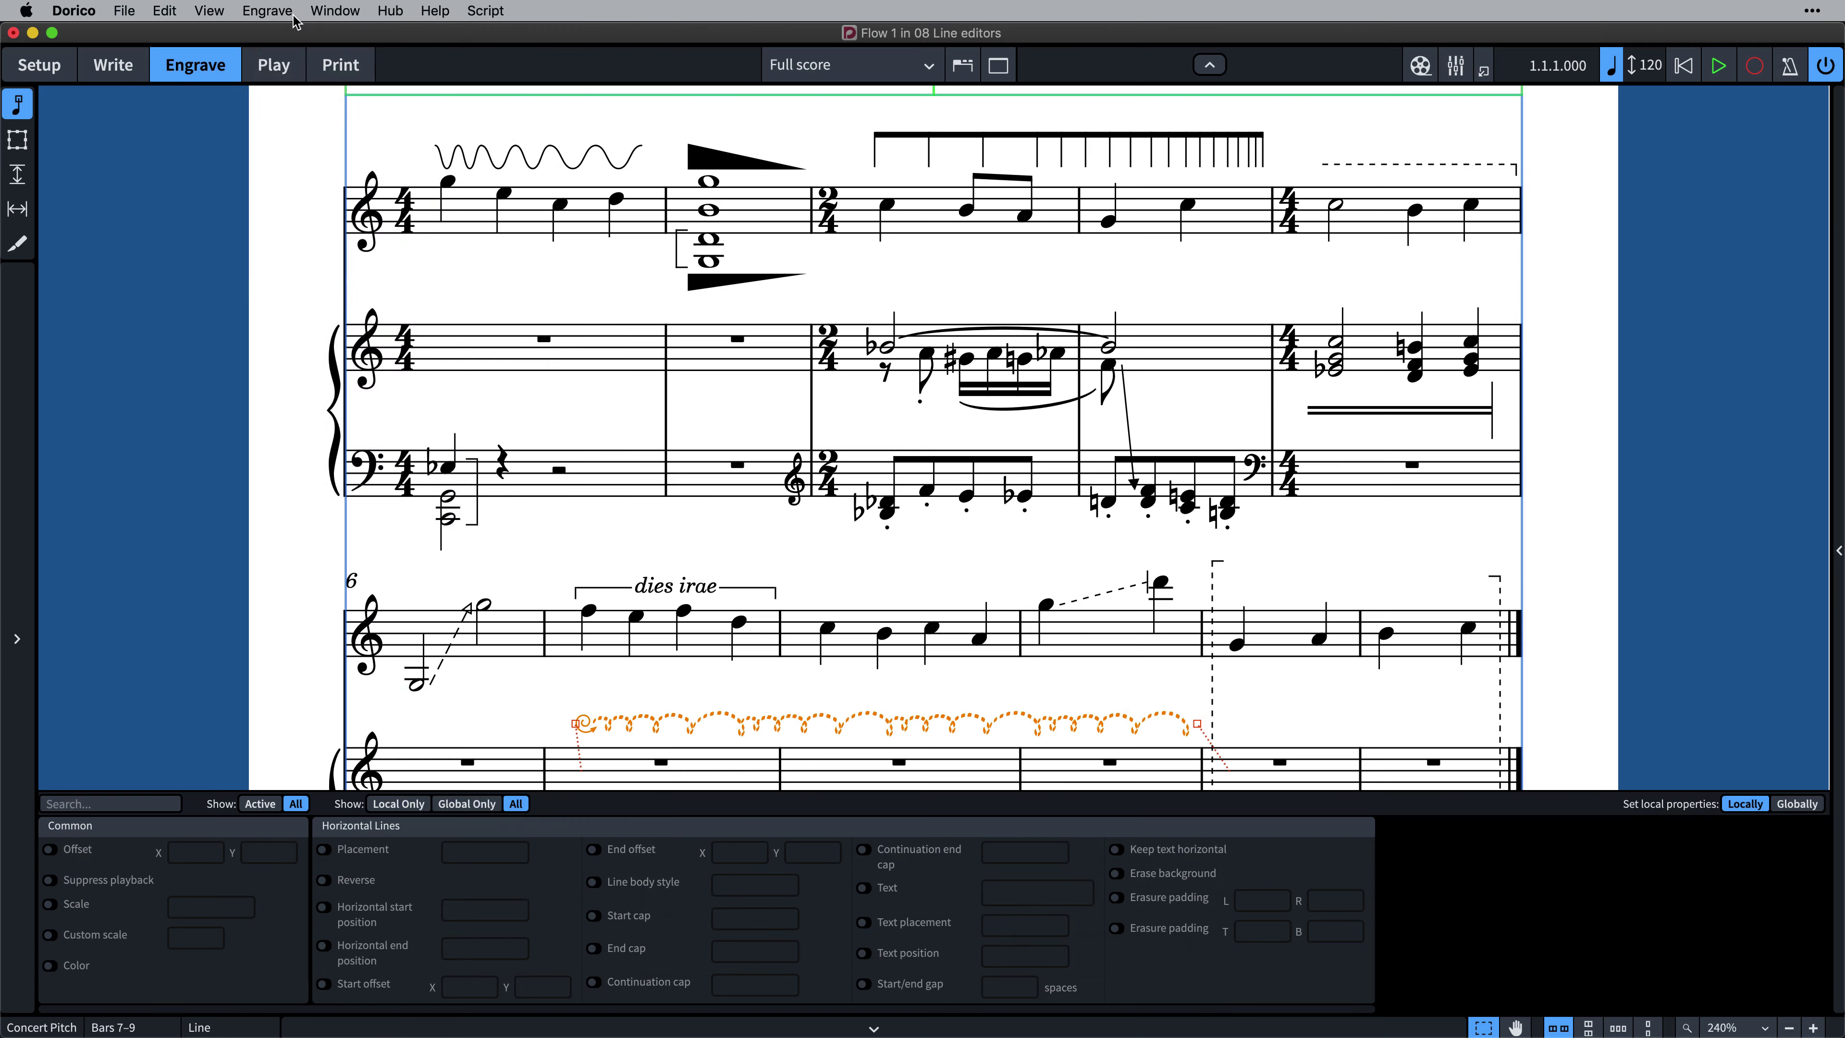
{"action": "left_click", "coordinate": [293, 18]}
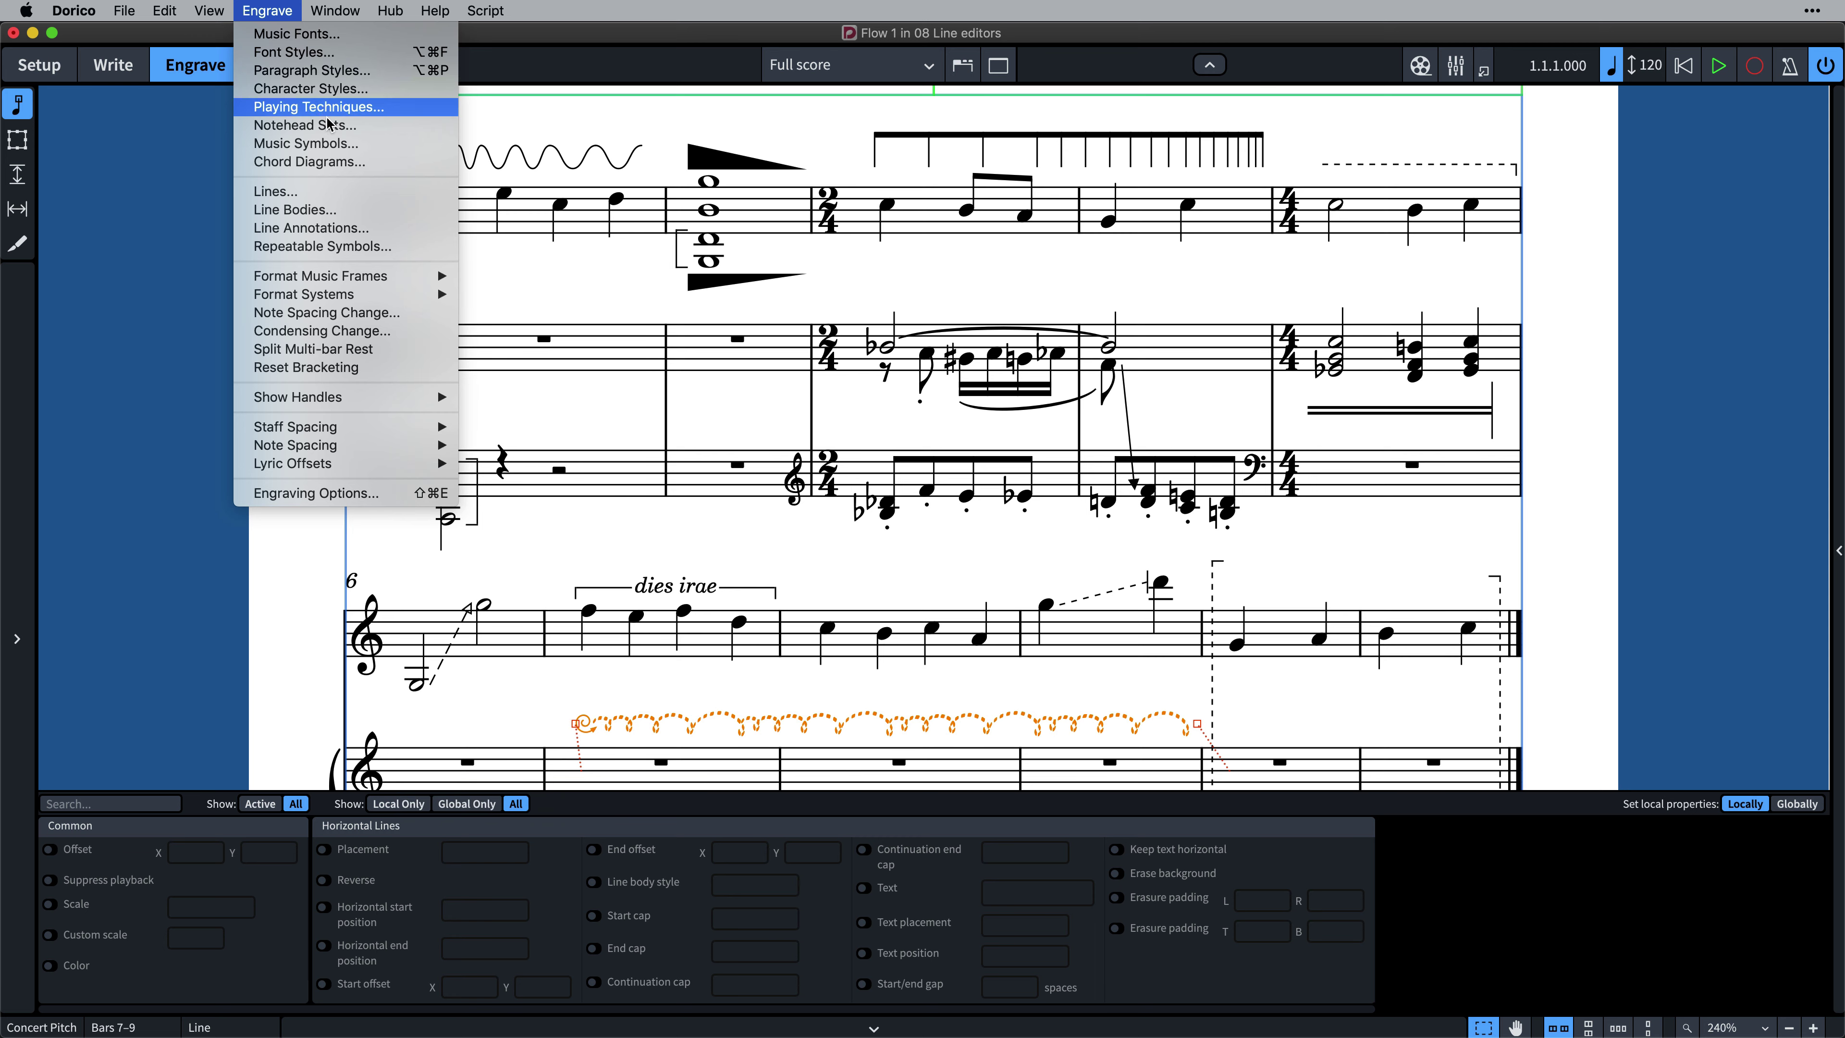
{"action": "left_click", "coordinate": [360, 192]}
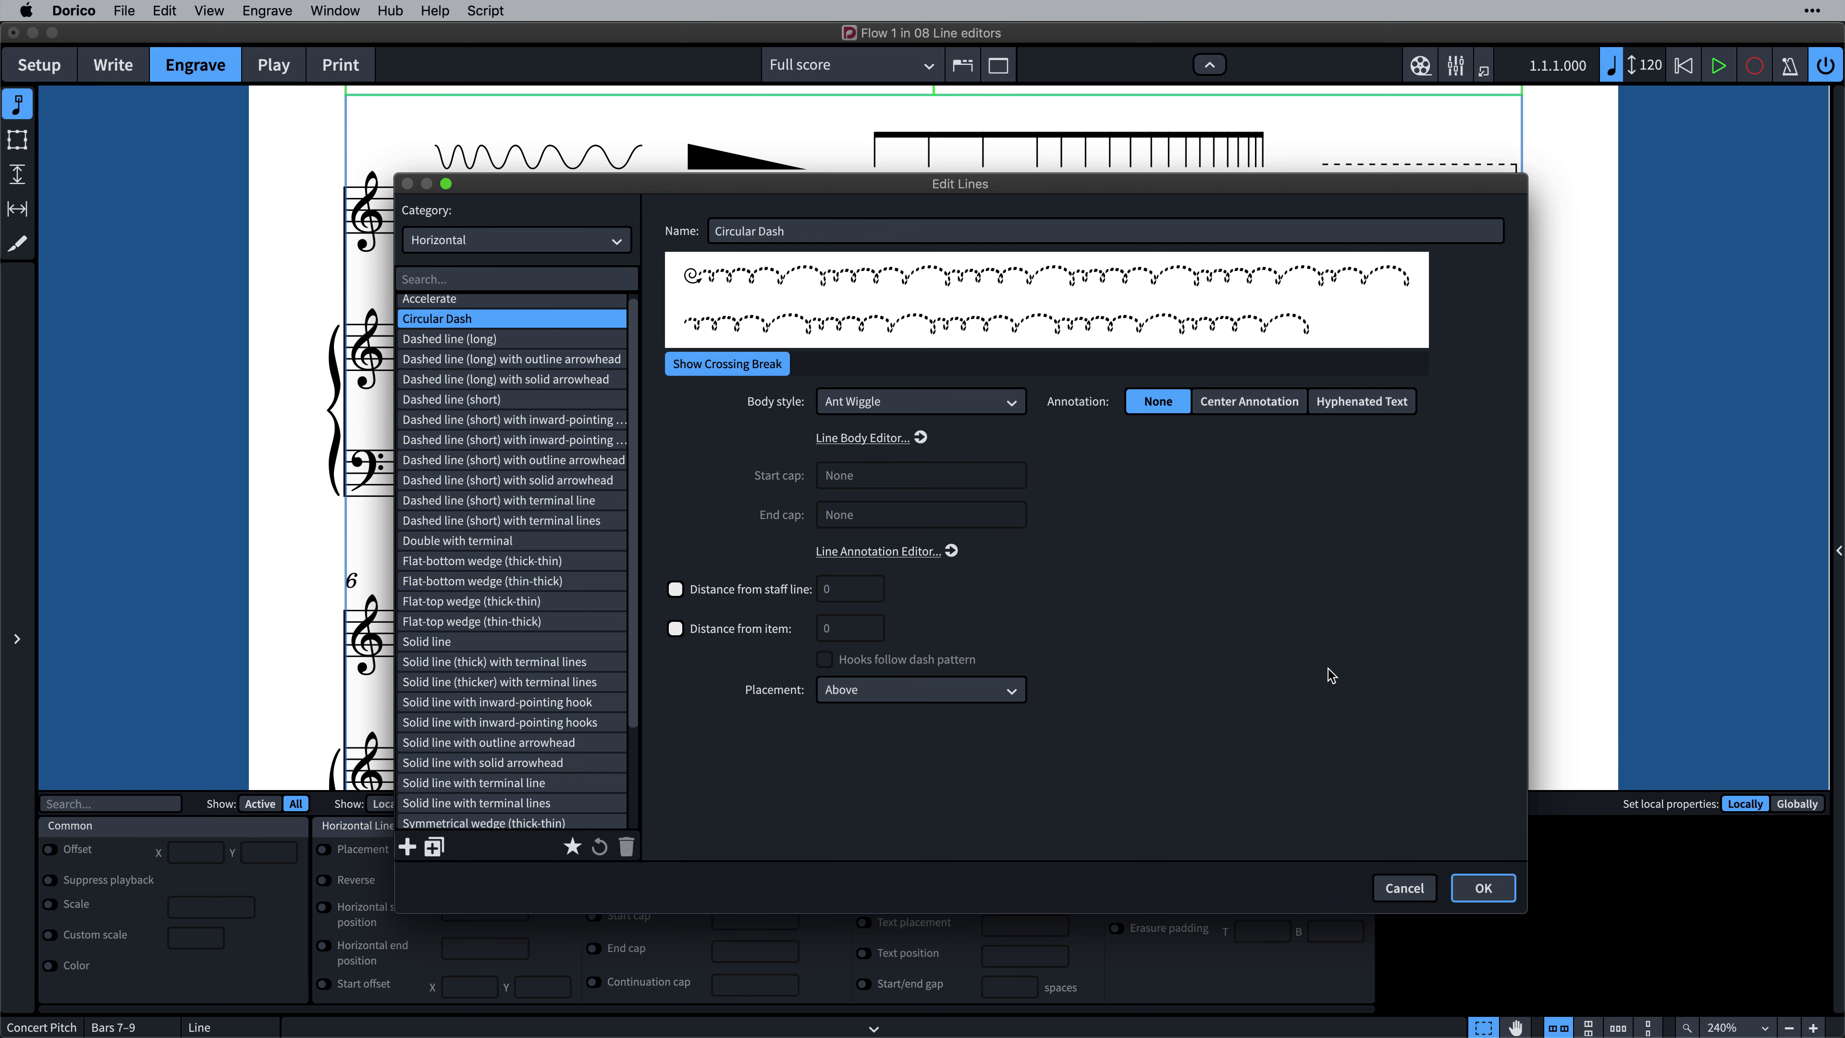
Step: In the Line Body Editor's Repeatable Symbols category, inspect Wavy body and Wavy body (narrow-wide)
{"action": "left_click", "coordinate": [876, 440]}
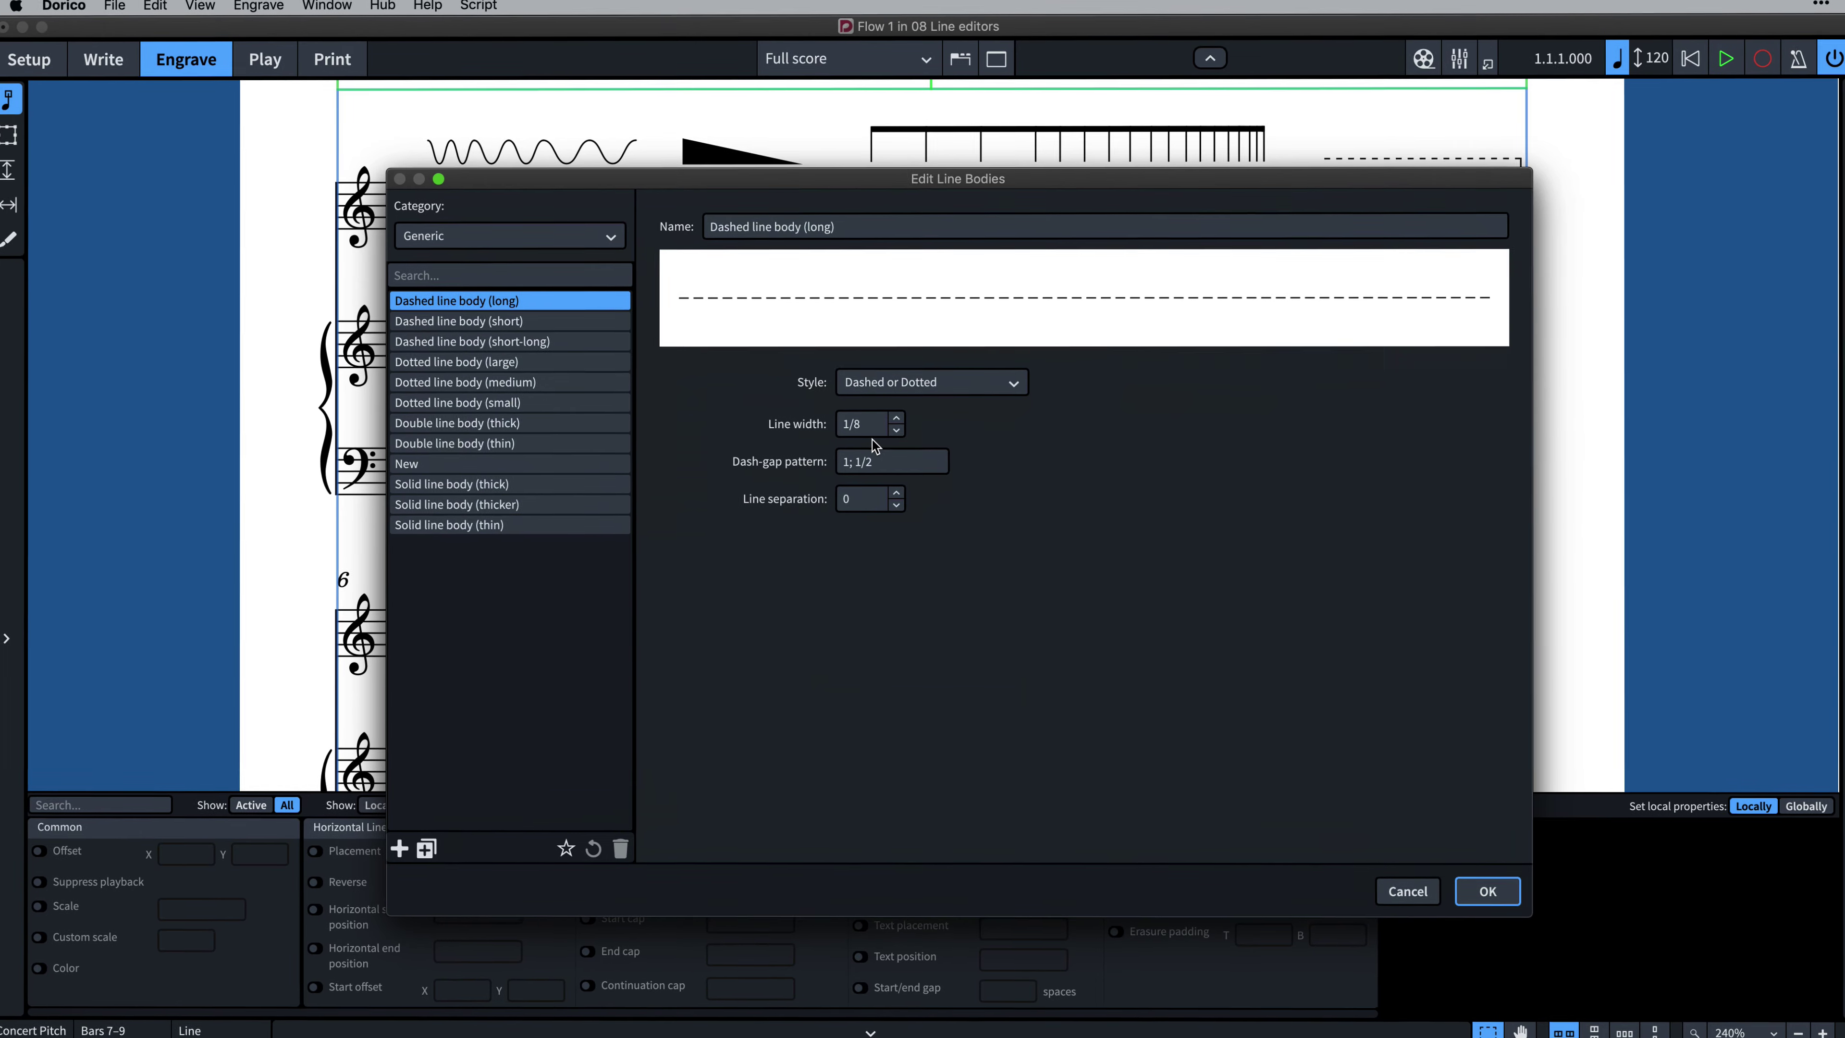
{"action": "left_click", "coordinate": [561, 241]}
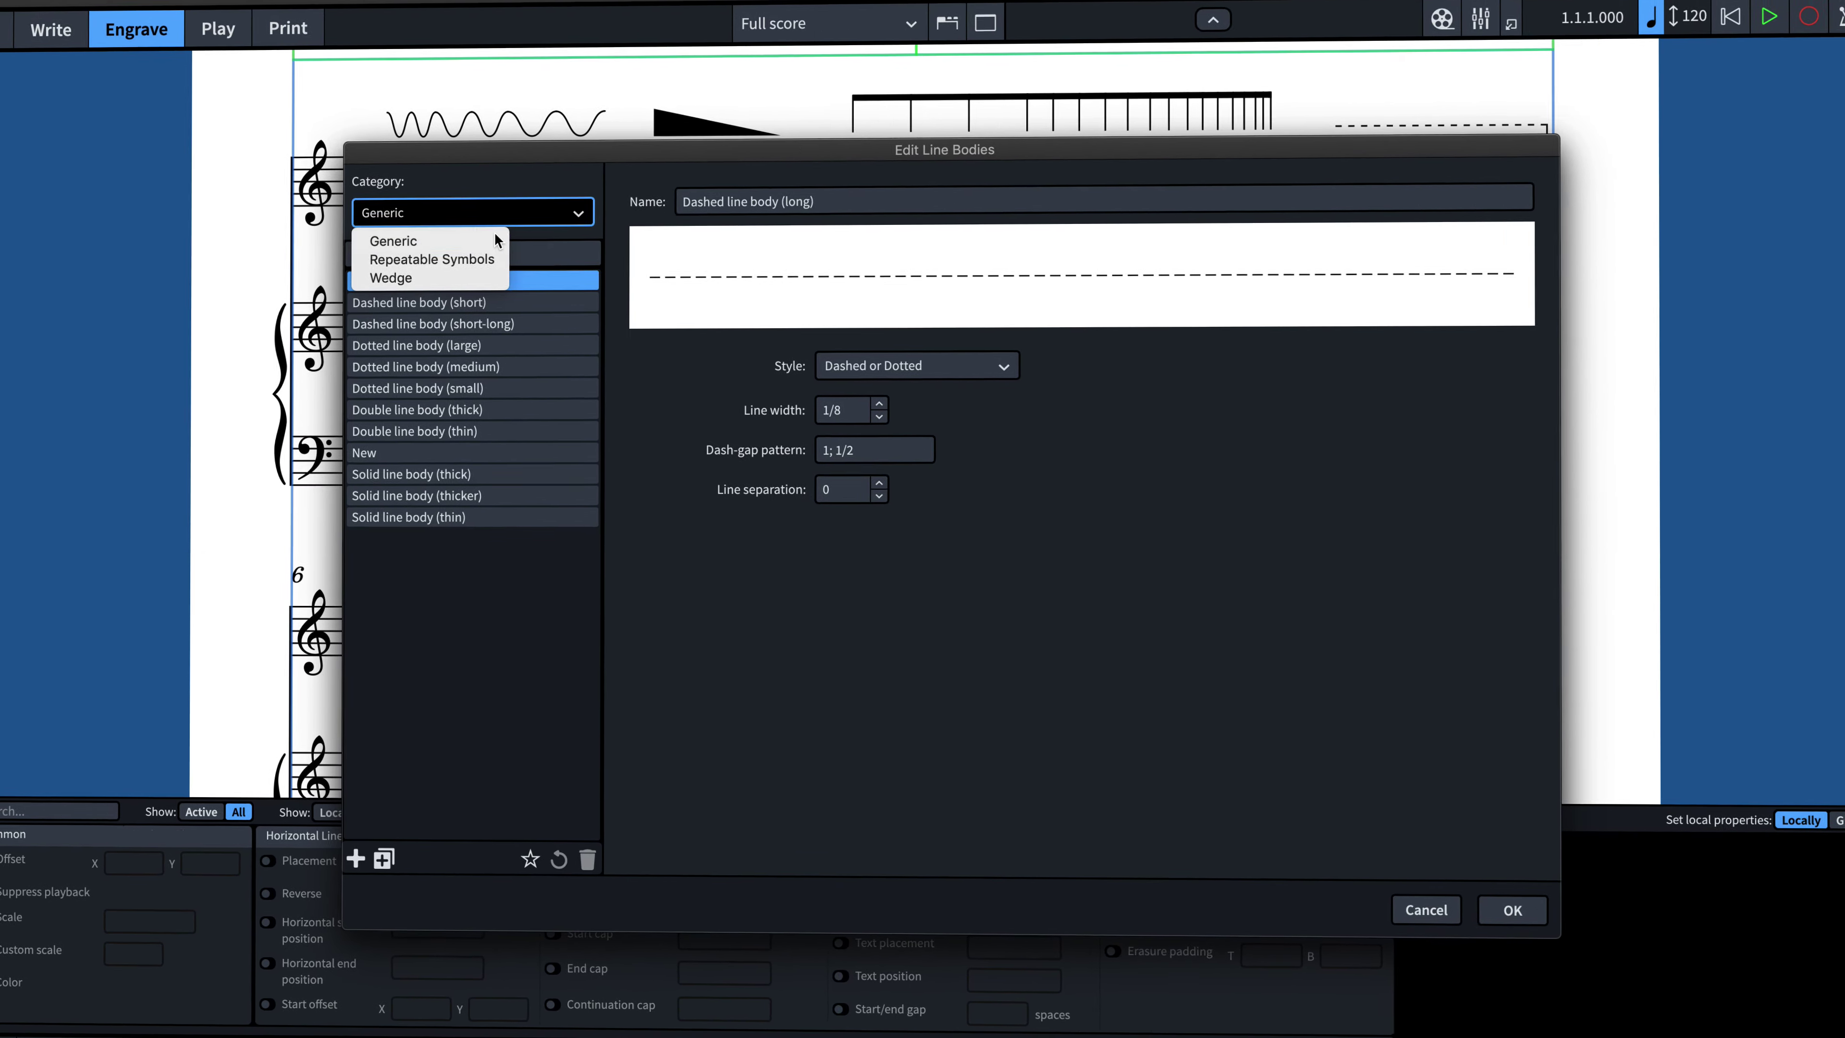
{"action": "left_click", "coordinate": [465, 267]}
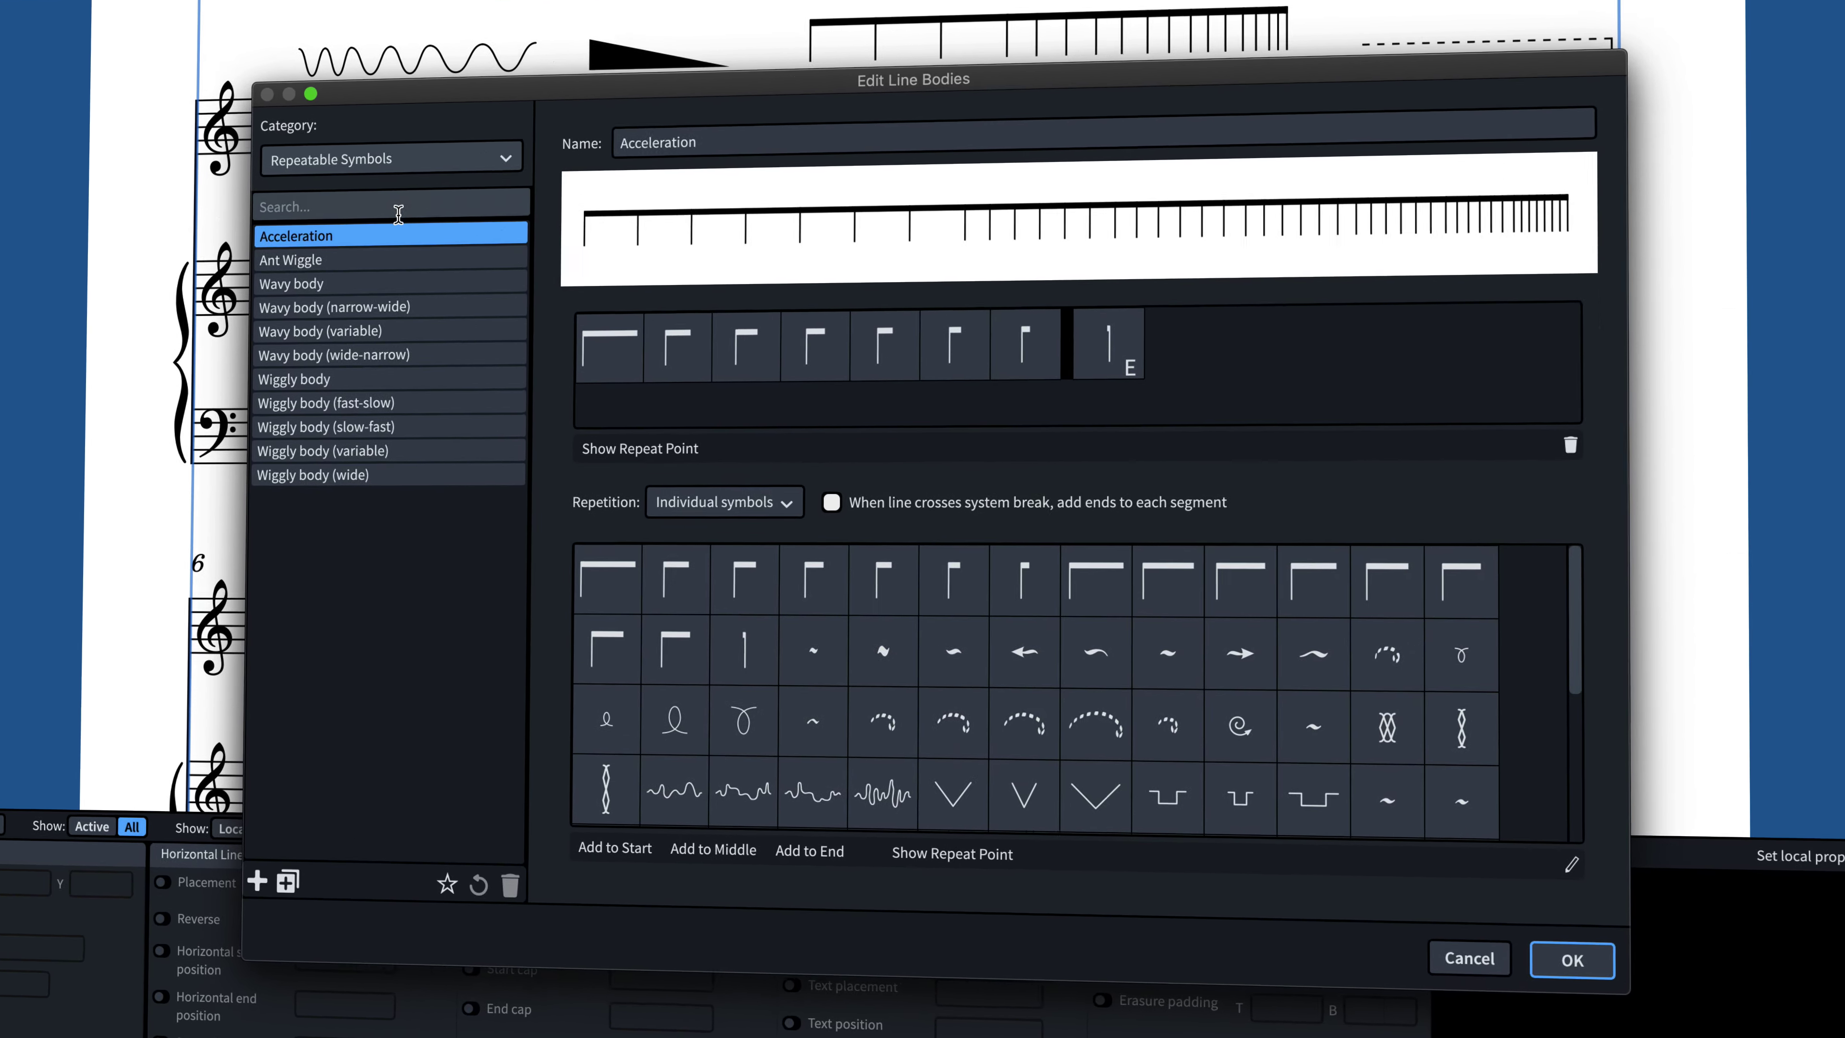
{"action": "left_click", "coordinate": [416, 294]}
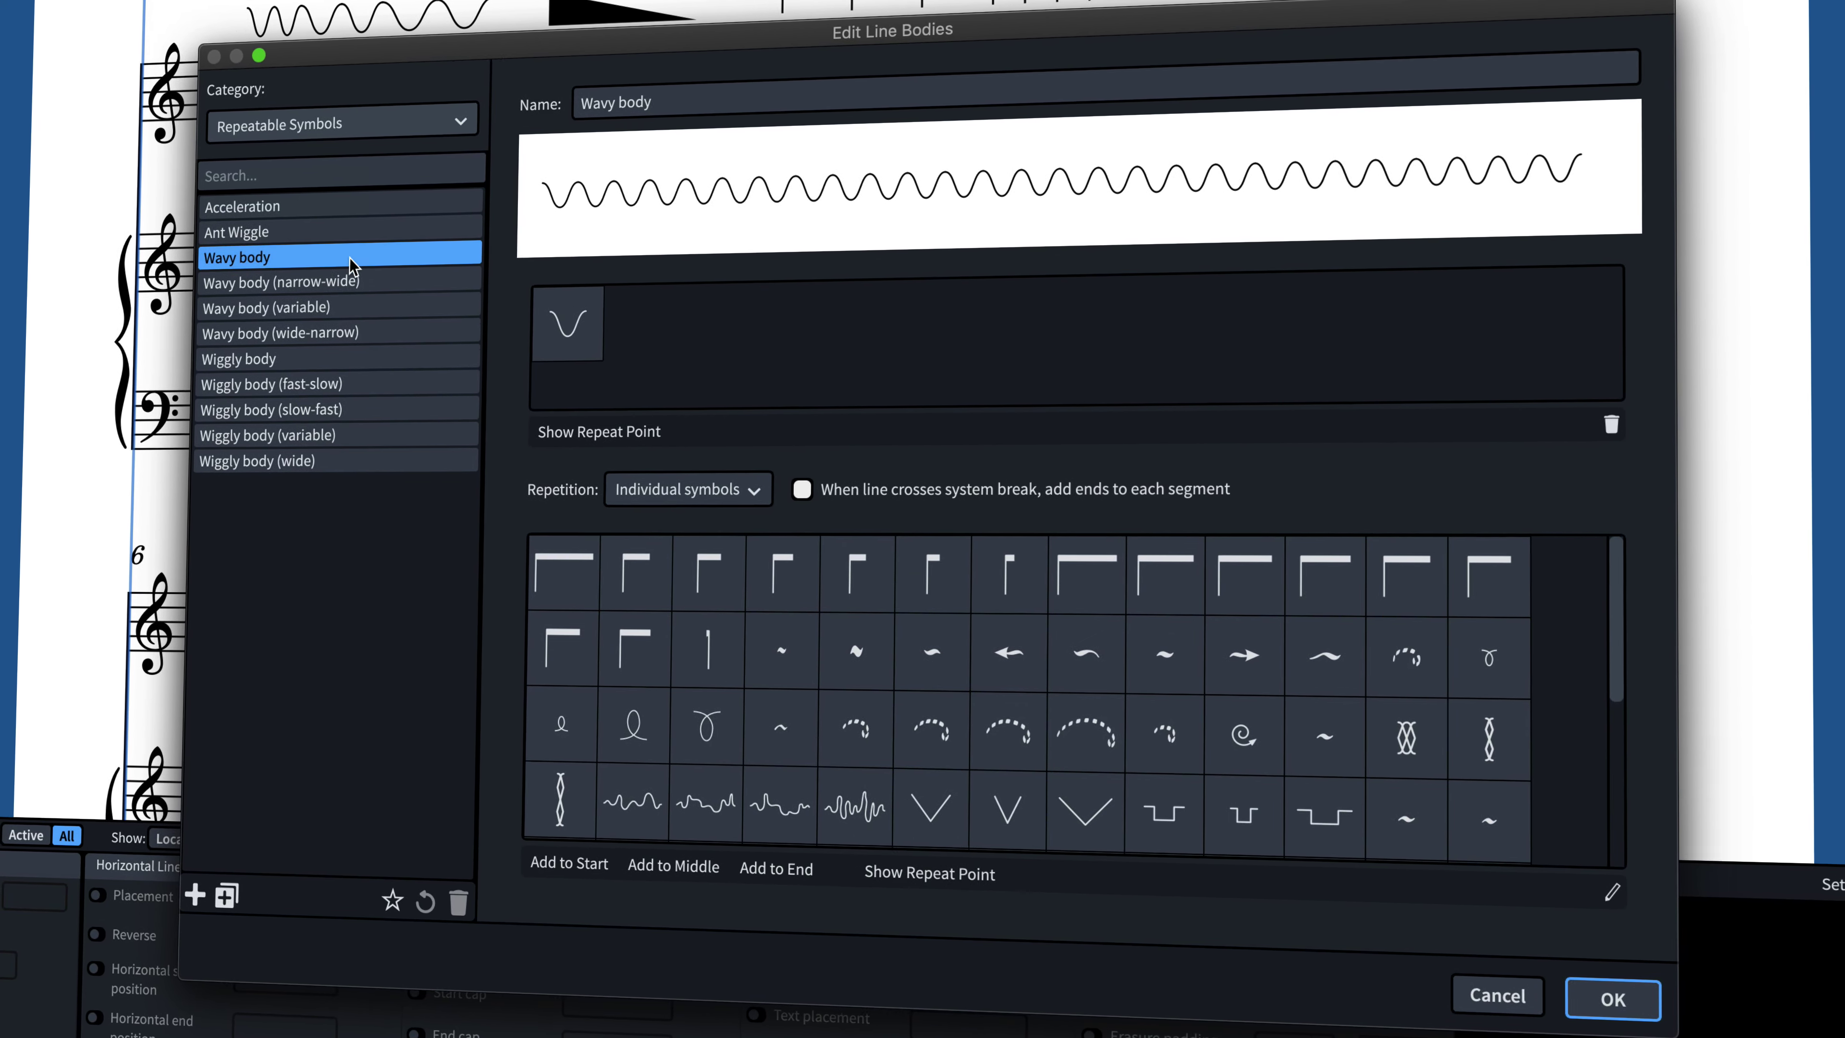
{"action": "left_click", "coordinate": [359, 285]}
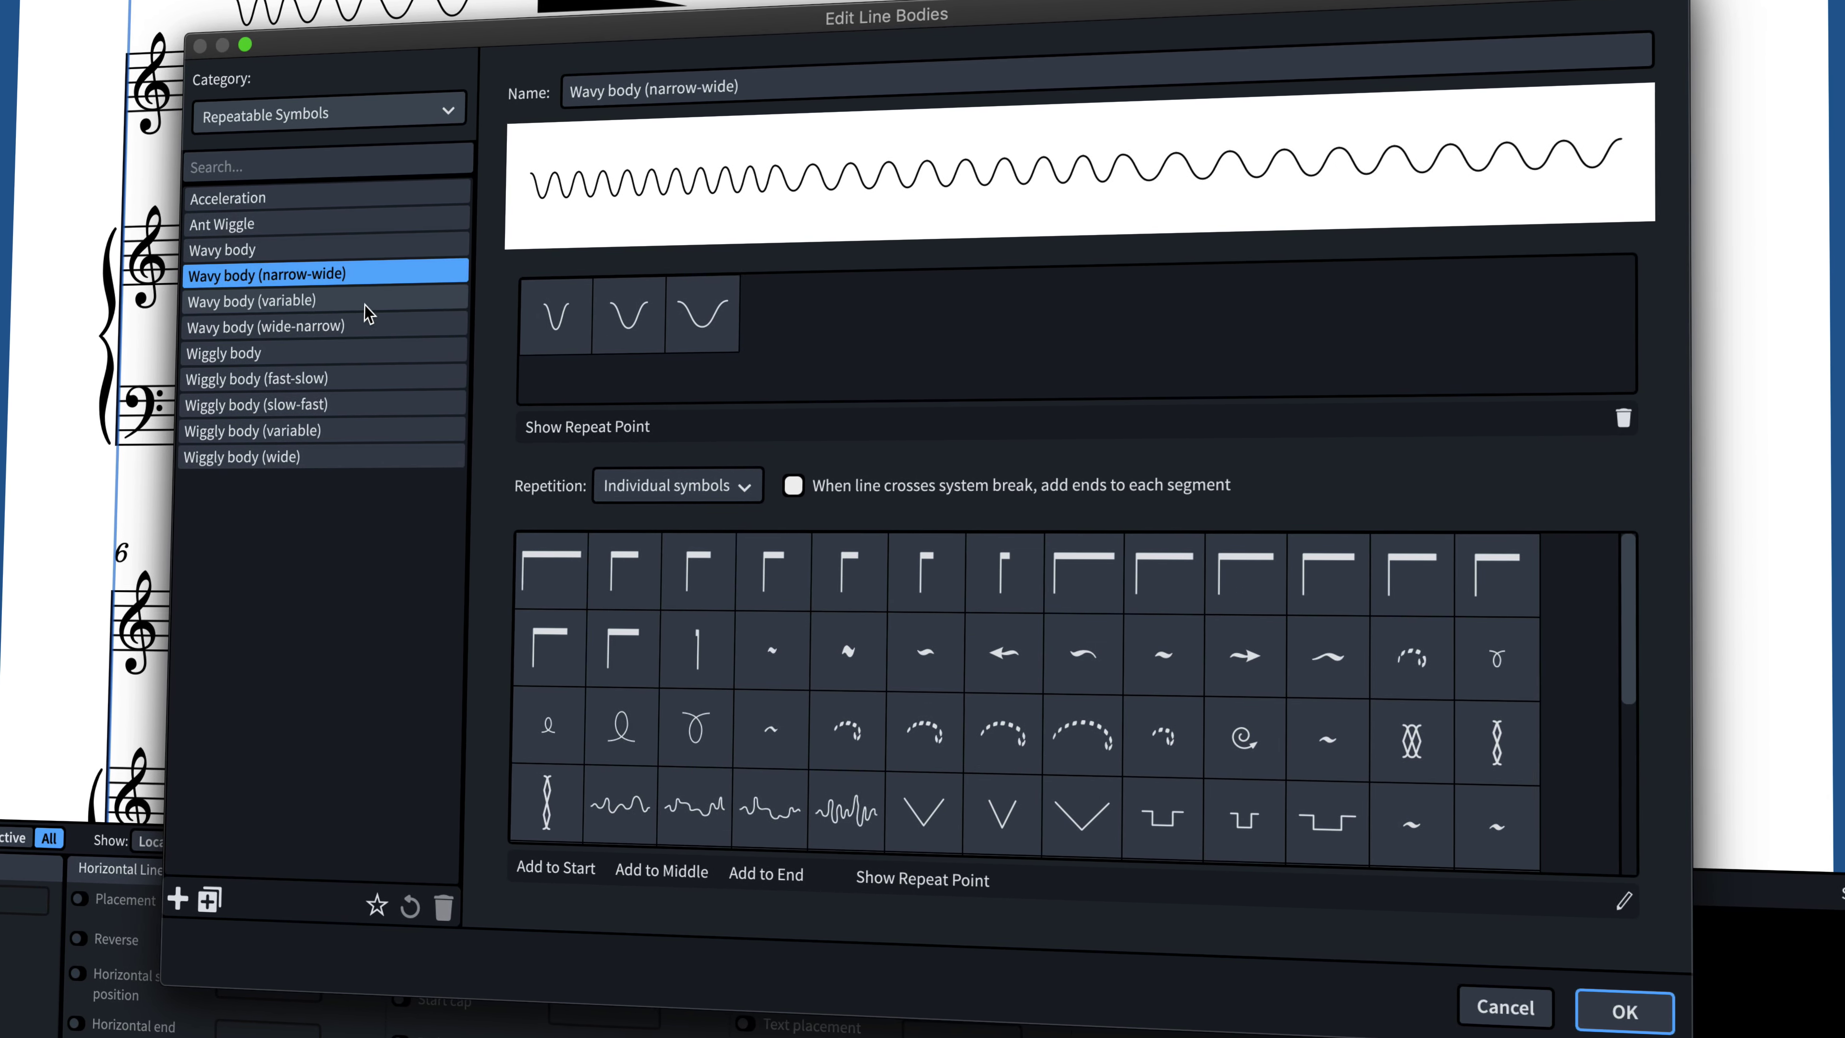